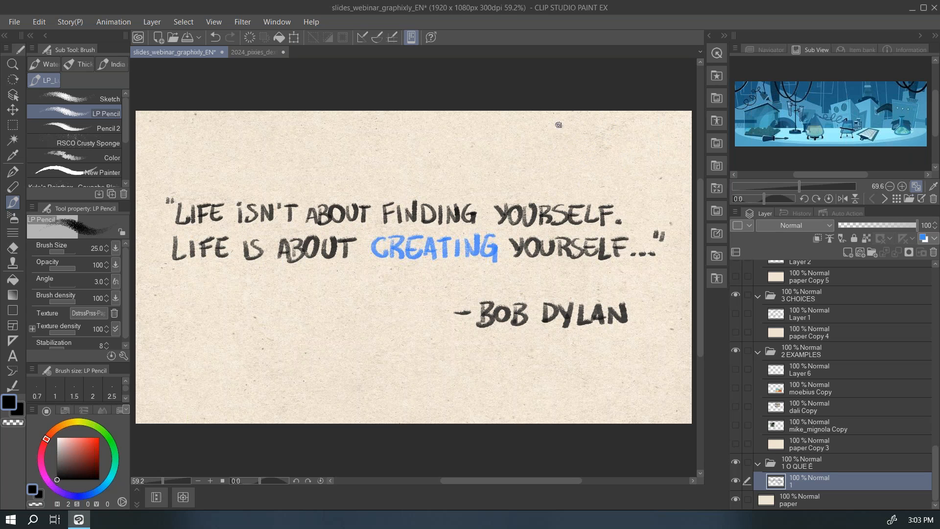
Underline the blue word CREATING on the quote slide with a single LP Pencil stroke.
left_click_drag(378, 272, 484, 278)
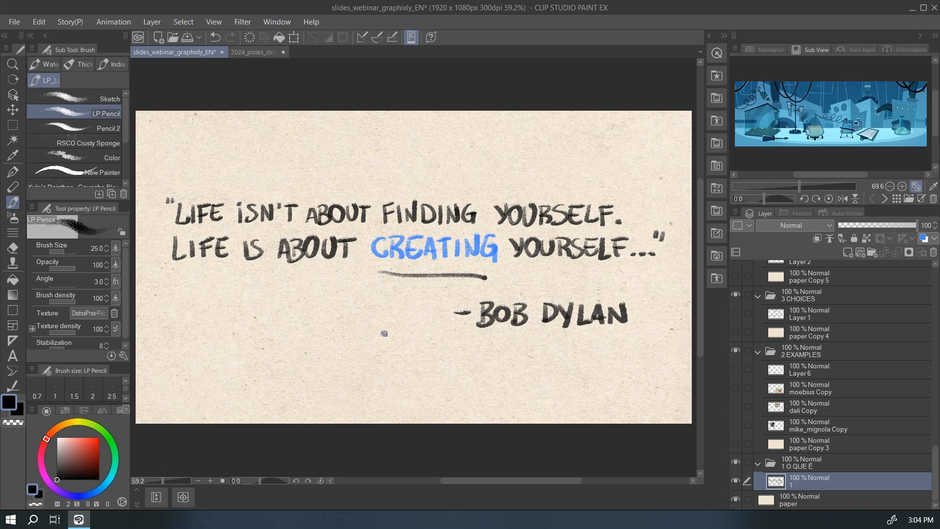
Show the paper Copy 3, mike_mignola Copy, dali Copy, moebius Copy and Layer 6 layers in the 2 EXAMPLES folder.
left_click(738, 443)
left_click(737, 426)
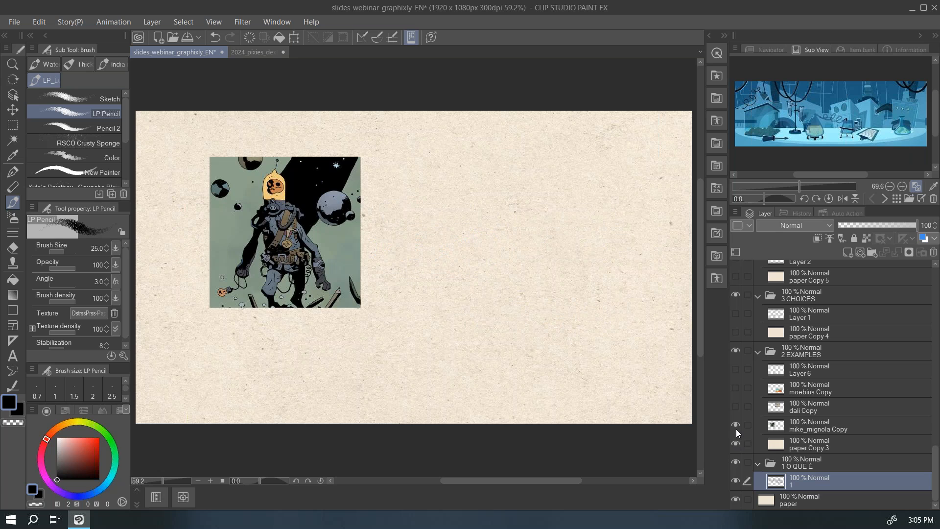
left_click(736, 407)
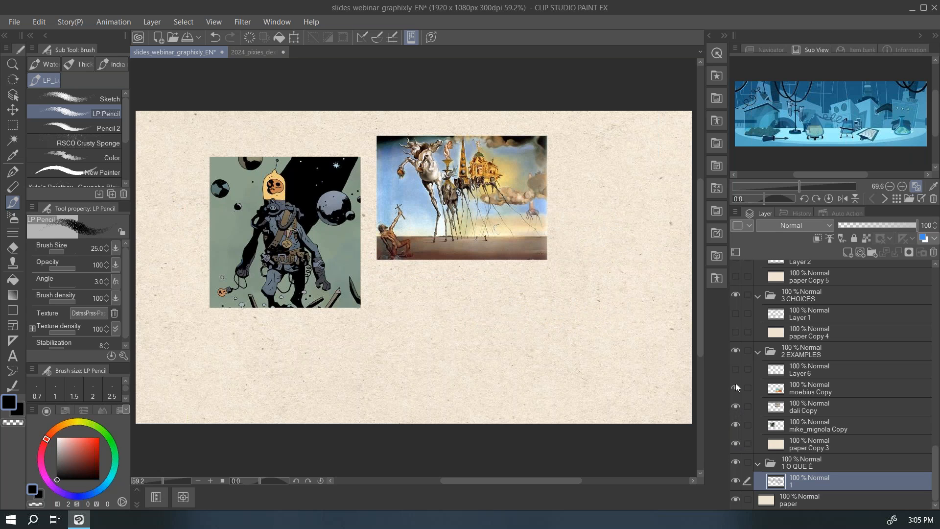
left_click(736, 388)
left_click(738, 370)
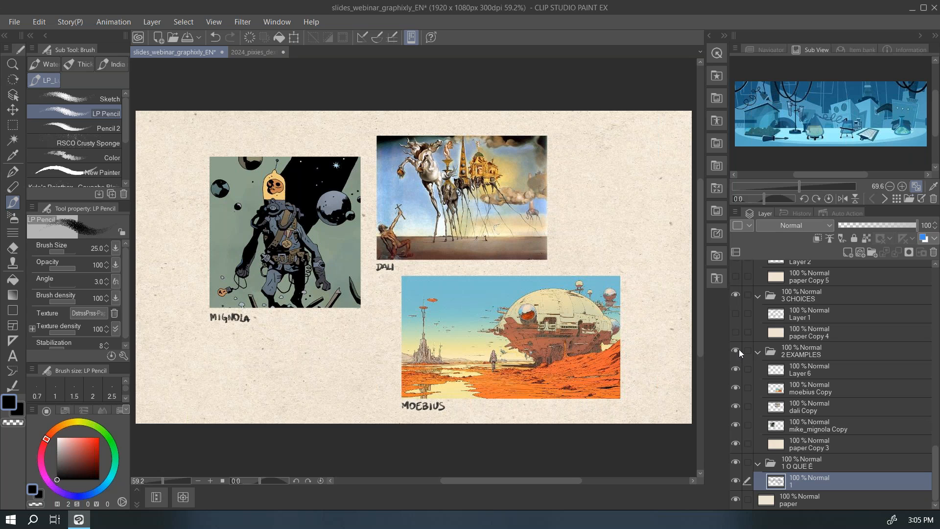
Hide the artist captions on Layer 6 and make the moebius Copy layer active.
left_click(737, 369)
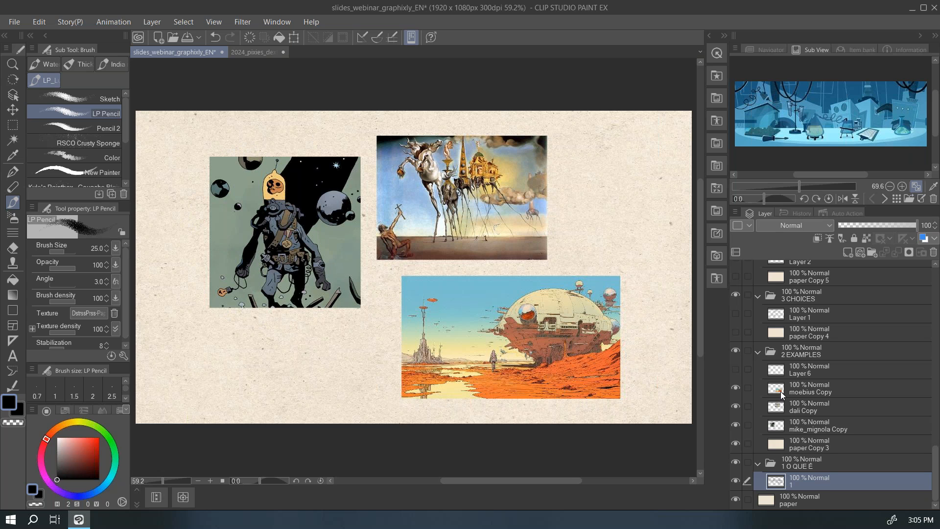
left_click(780, 393)
Try circling the three example artworks with the LP Pencil, and undo the strokes.
mouse_move(234, 141)
left_mouse_down()
mouse_move(367, 199)
mouse_move(206, 184)
left_mouse_up()
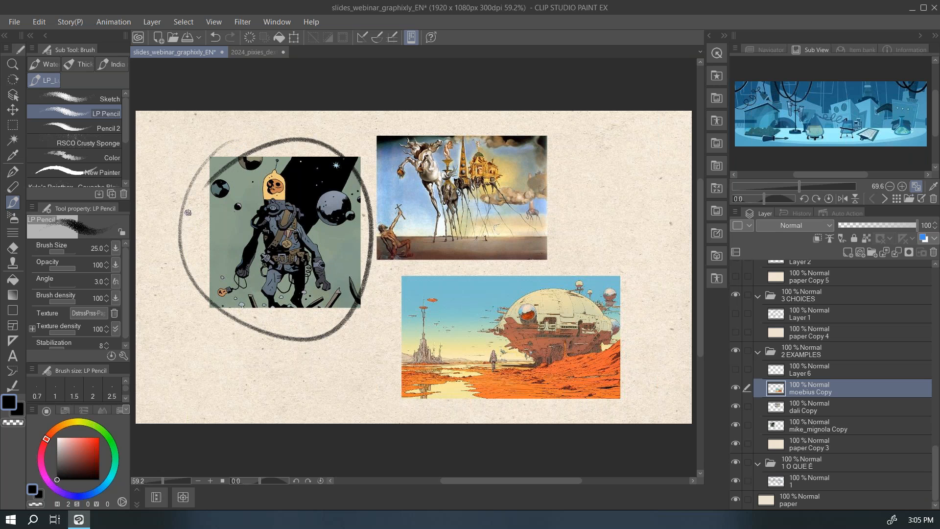
mouse_move(409, 129)
left_mouse_down()
mouse_move(501, 273)
mouse_move(423, 126)
left_mouse_up()
mouse_move(514, 268)
left_mouse_down()
mouse_move(547, 424)
mouse_move(421, 289)
left_mouse_up()
key("ctrl+z")
key("ctrl+z")
key("ctrl+z")
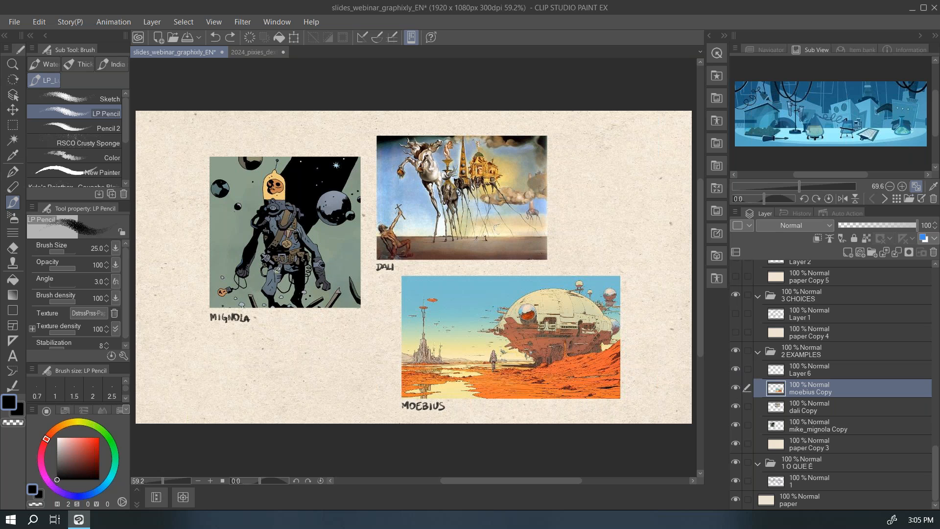
Draw large LP Pencil circles around the Mignola, Dali and Moebius artworks on the moebius Copy layer.
mouse_move(216, 128)
left_mouse_down()
mouse_move(323, 333)
mouse_move(247, 132)
left_mouse_up()
mouse_move(398, 130)
left_mouse_down()
mouse_move(492, 269)
mouse_move(373, 146)
left_mouse_up()
mouse_move(443, 276)
left_mouse_down()
mouse_move(531, 431)
mouse_move(416, 274)
left_mouse_up()
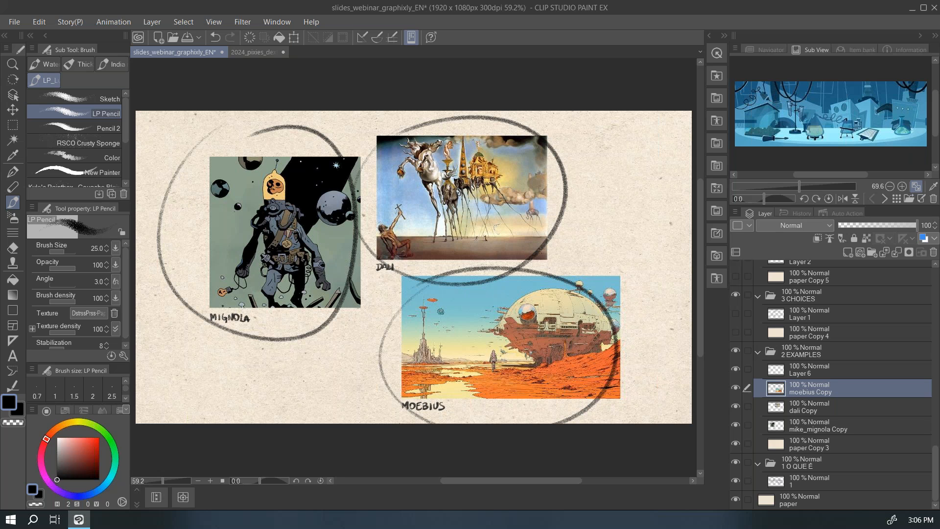
Show paper Copy 4 and Layer 1 in the 3 CHOICES folder, and make Layer 1 the active layer.
left_click(737, 332)
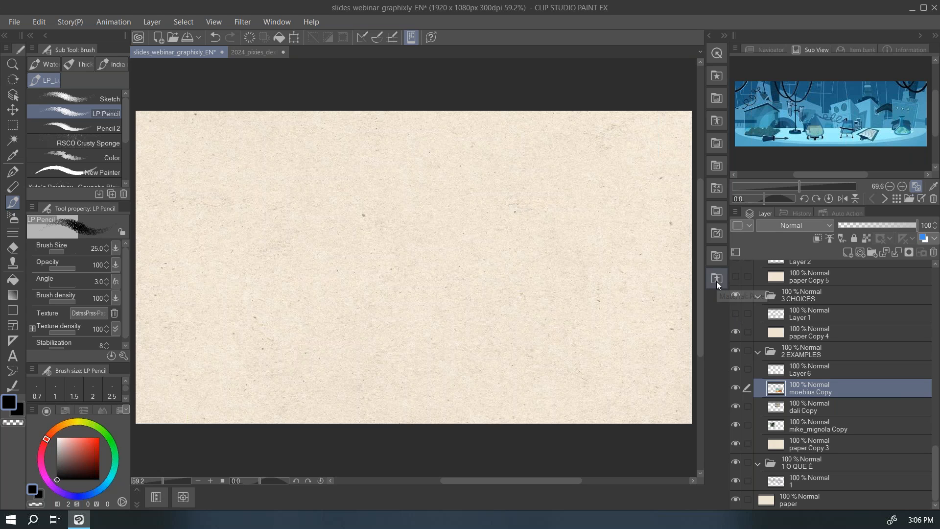
left_click(735, 313)
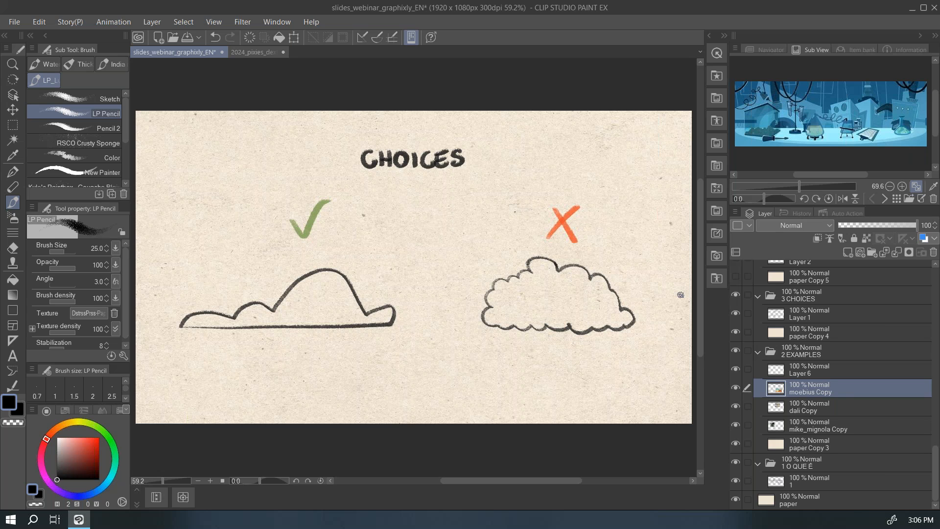
left_click(792, 372)
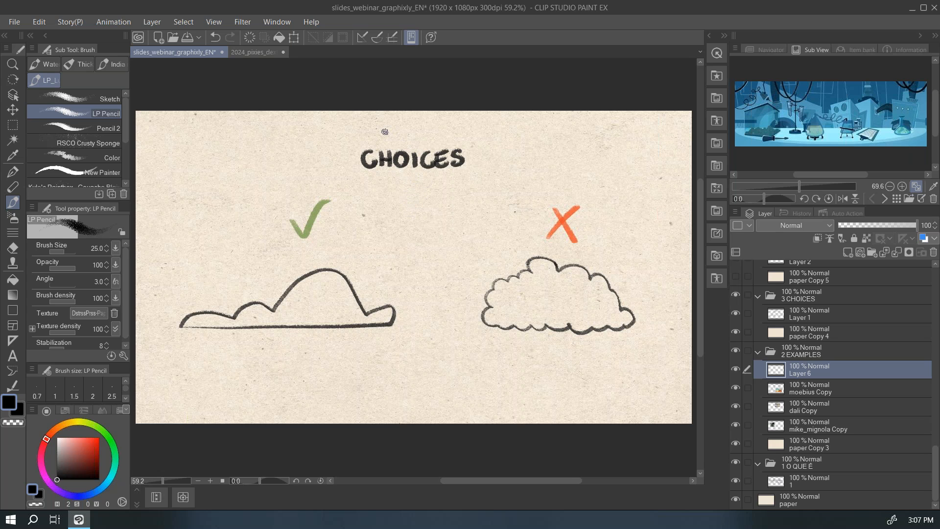
left_click(776, 317)
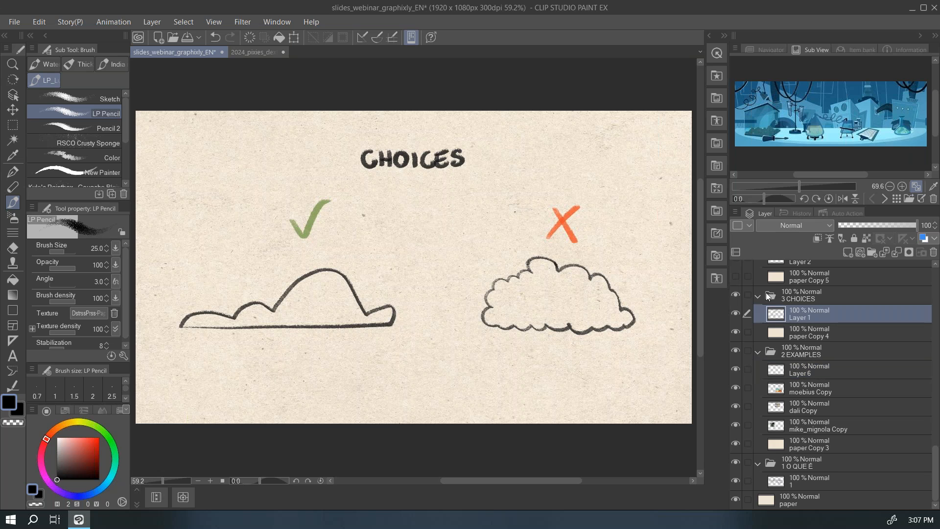
Circle the CHOICES title and both cloud drawings in pencil, and separate the two sides with a vertical line below the title.
left_click_drag(375, 133, 385, 133)
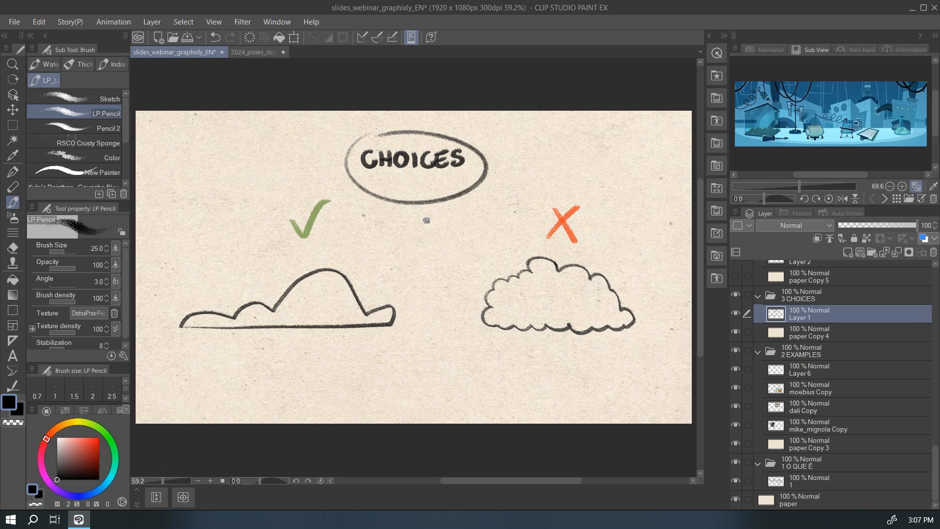
left_click_drag(422, 202, 427, 443)
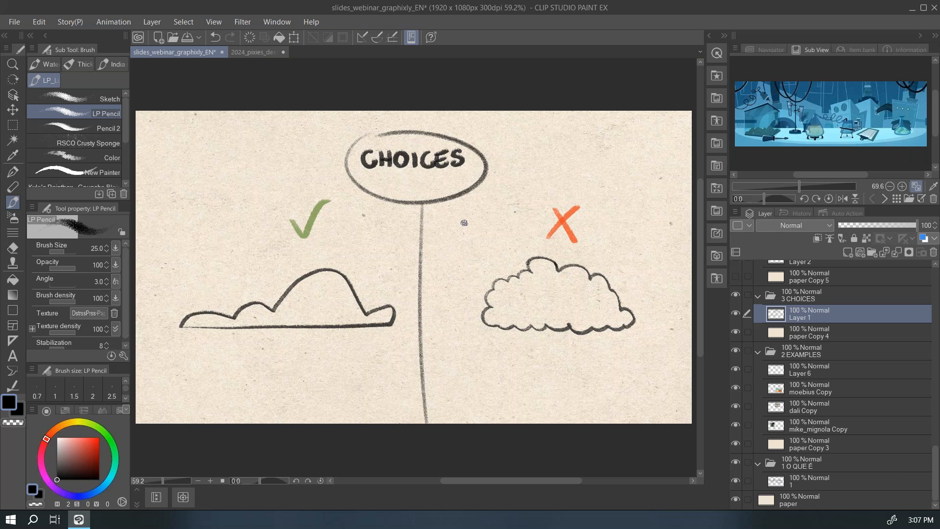
mouse_move(206, 267)
left_mouse_down()
mouse_move(360, 374)
mouse_move(188, 285)
mouse_move(162, 307)
left_mouse_up()
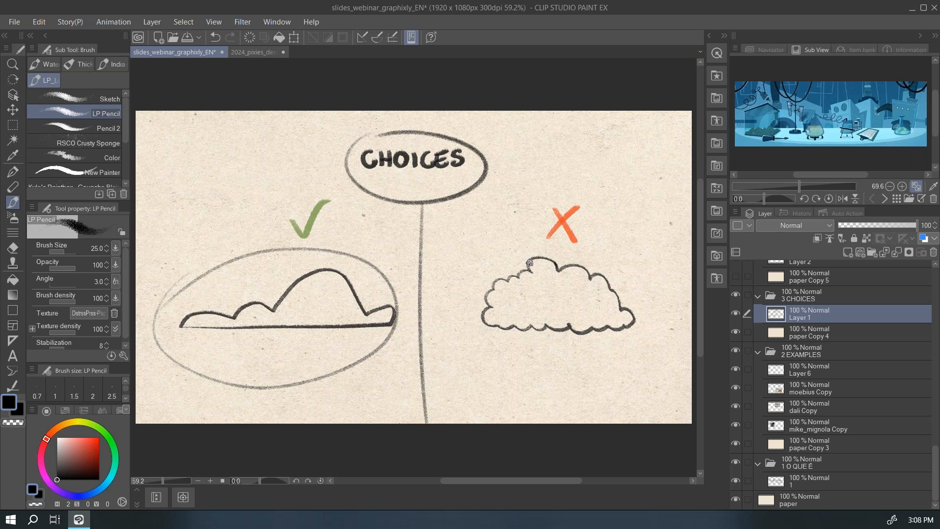
mouse_move(478, 245)
left_mouse_down()
mouse_move(460, 272)
mouse_move(513, 207)
mouse_move(475, 245)
left_mouse_up()
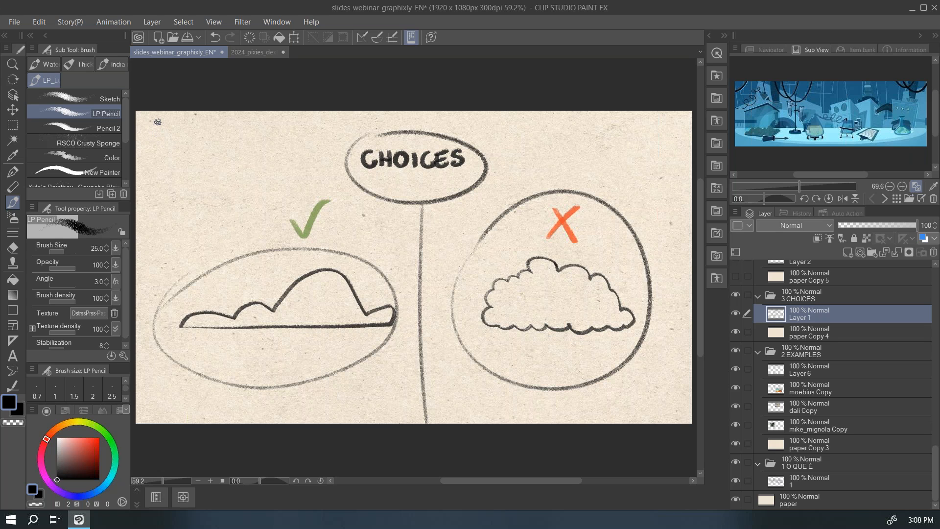
Handwrite "- I LIKE" with the LP Pencil above the checkmark side of the CHOICES slide.
mouse_move(156, 132)
left_mouse_down()
mouse_move(197, 124)
mouse_move(191, 143)
left_mouse_up()
left_click_drag(184, 144, 215, 140)
mouse_move(223, 126)
left_mouse_down()
mouse_move(221, 140)
mouse_move(250, 140)
left_mouse_up()
left_click_drag(243, 126, 251, 131)
left_click_drag(217, 126, 216, 140)
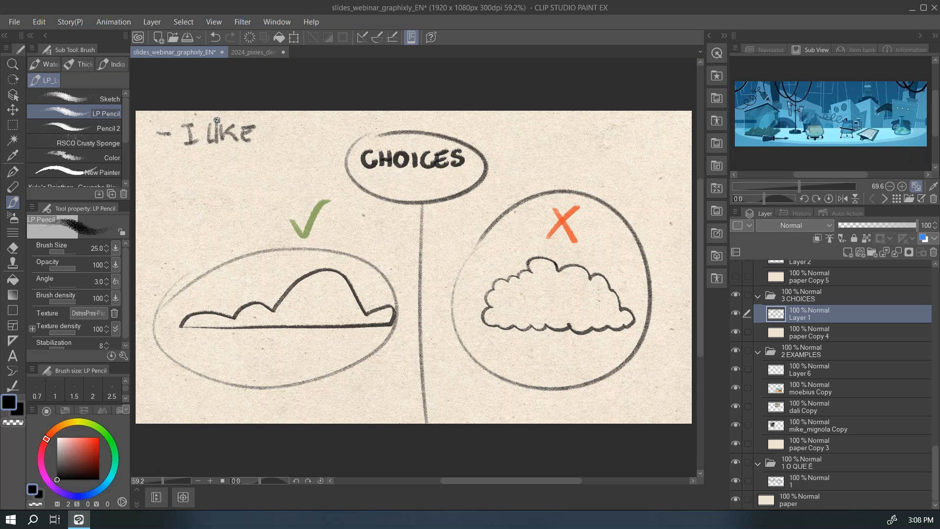
Handwrite "- DIDN'T LIKE" with the LP Pencil above the red X side of the CHOICES slide.
left_click_drag(511, 131, 511, 149)
mouse_move(512, 132)
left_mouse_down()
mouse_move(513, 148)
mouse_move(500, 137)
mouse_move(535, 147)
left_mouse_up()
mouse_move(536, 131)
left_mouse_down()
mouse_move(537, 146)
mouse_move(557, 127)
left_mouse_up()
left_click_drag(561, 125, 568, 145)
left_click_drag(564, 138, 573, 137)
left_click_drag(583, 127, 592, 142)
mouse_move(594, 126)
left_mouse_down()
mouse_move(595, 137)
mouse_move(615, 142)
left_mouse_up()
mouse_move(621, 132)
left_mouse_down()
mouse_move(624, 143)
mouse_move(630, 130)
left_mouse_up()
left_click_drag(622, 137, 632, 142)
Choose the Pencil 2 brush, show the COLORS slide layers paper Copy 5, Layer 2 and Layer 7, and make Layer 7 active.
left_click(98, 128)
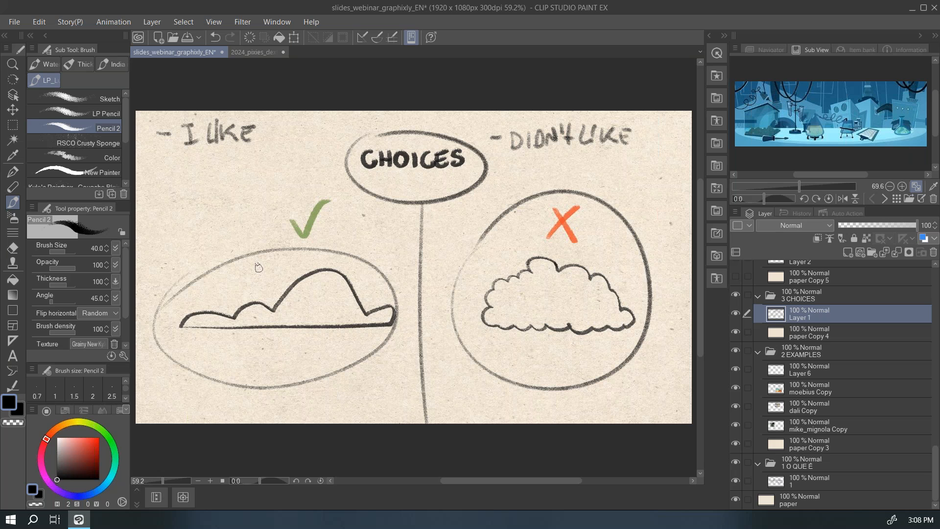
scroll(925, 381, "up", 5)
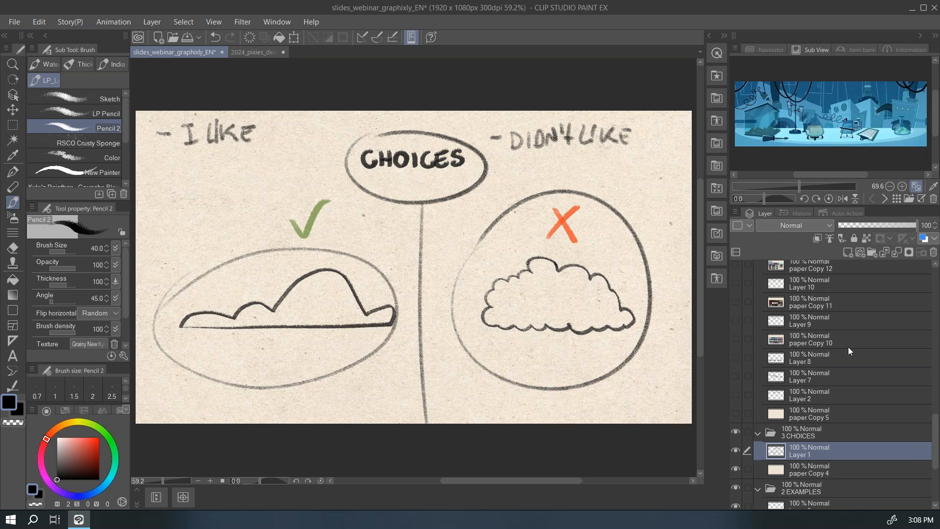
left_click(740, 407)
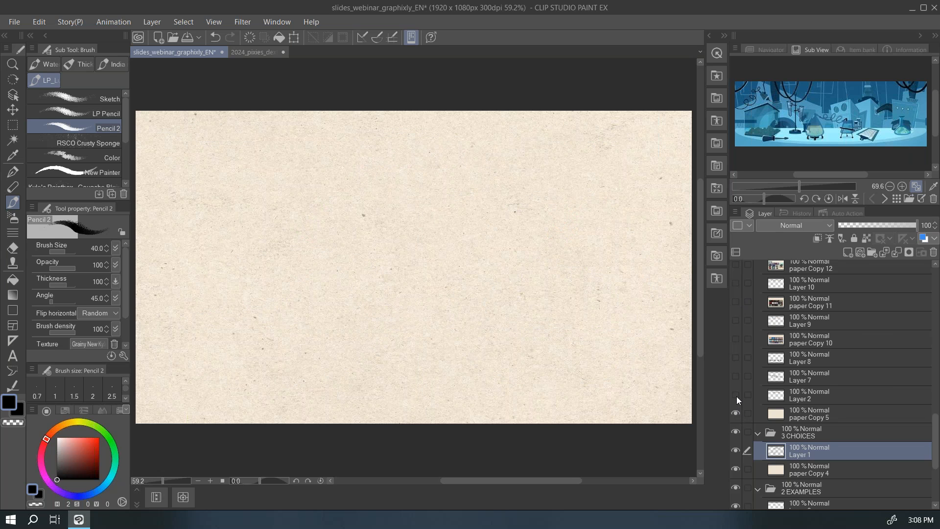
left_click(737, 397)
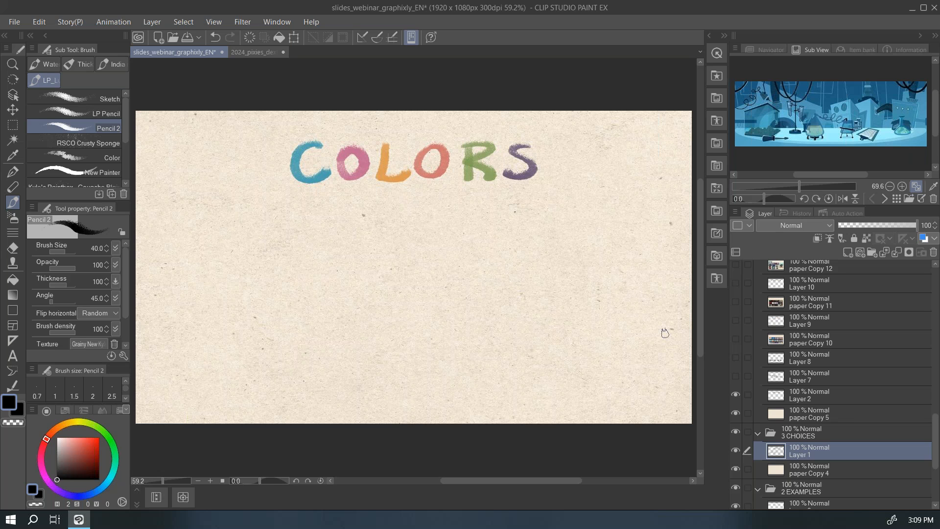
left_click(735, 376)
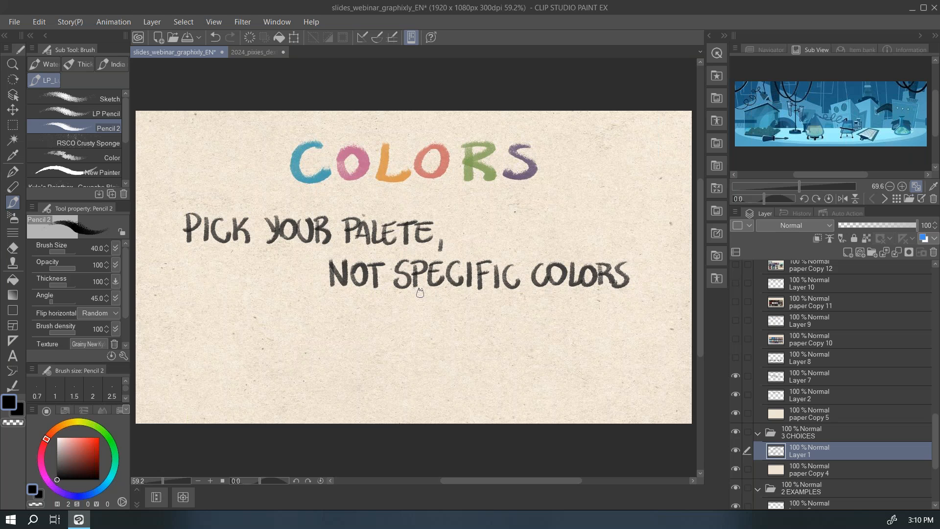
left_click(788, 380)
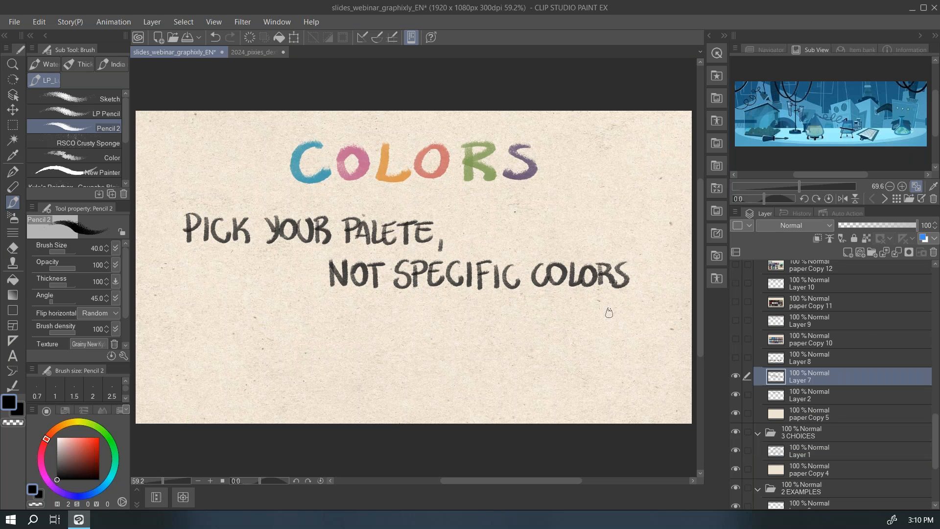
Try circling the word PALETE with Pencil 2, and undo the stroke.
left_click_drag(360, 211, 341, 217)
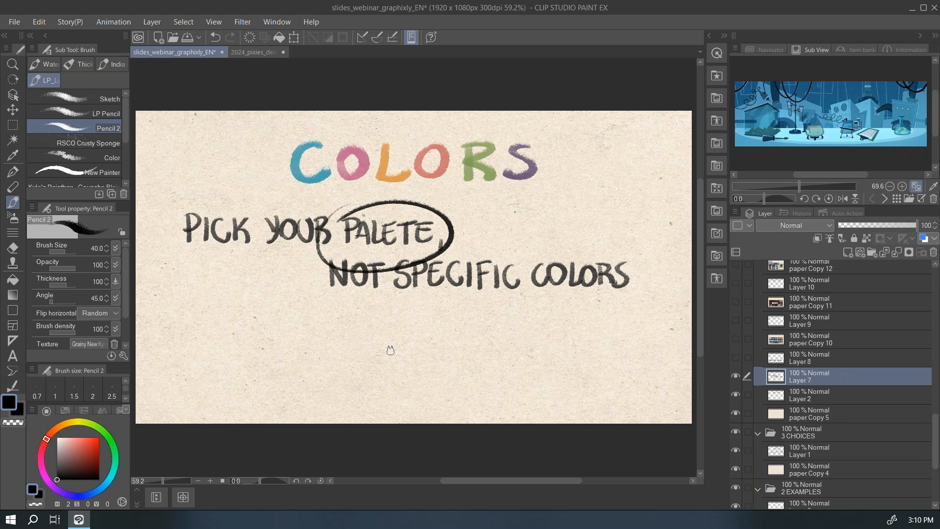
key("ctrl+z")
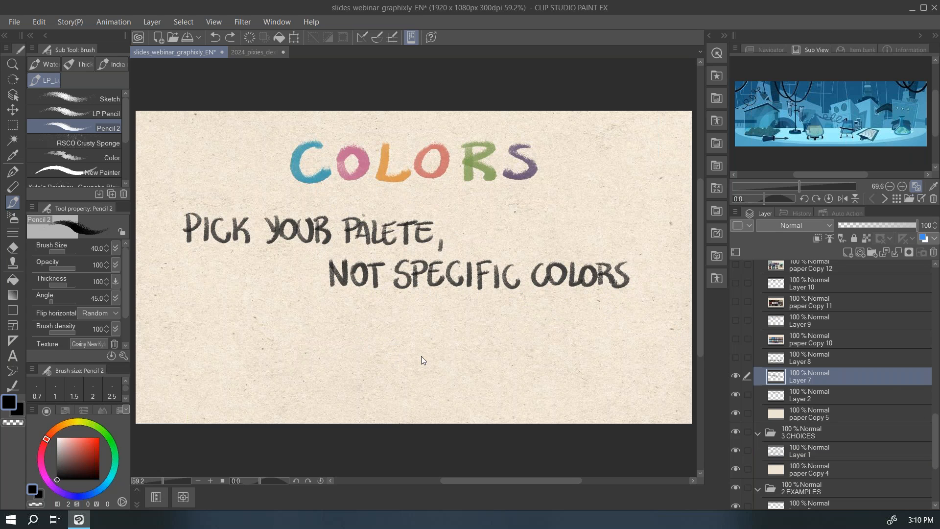
Show Layer 8, paper Copy 10 and Layer 9 with the Moebius gallery and swatches, and make paper Copy 10 active.
left_click(736, 357)
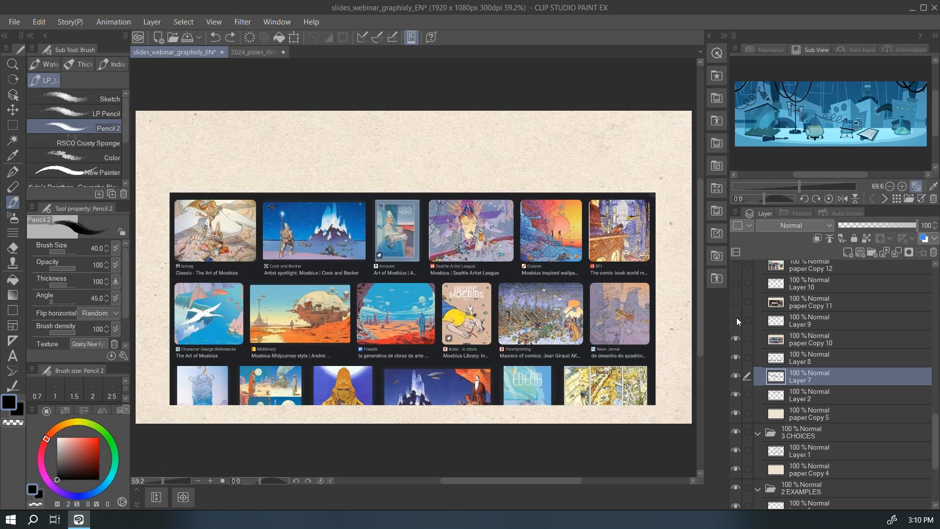
left_click(736, 320)
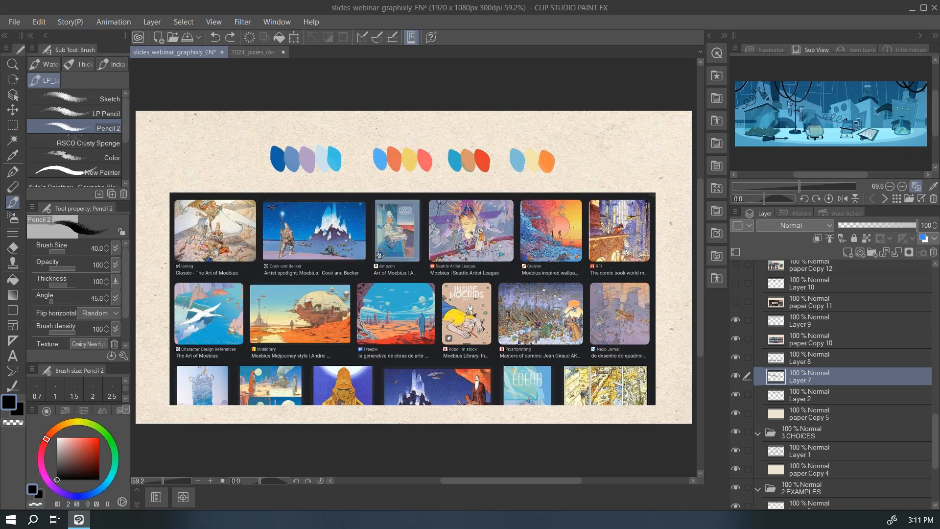
key("i")
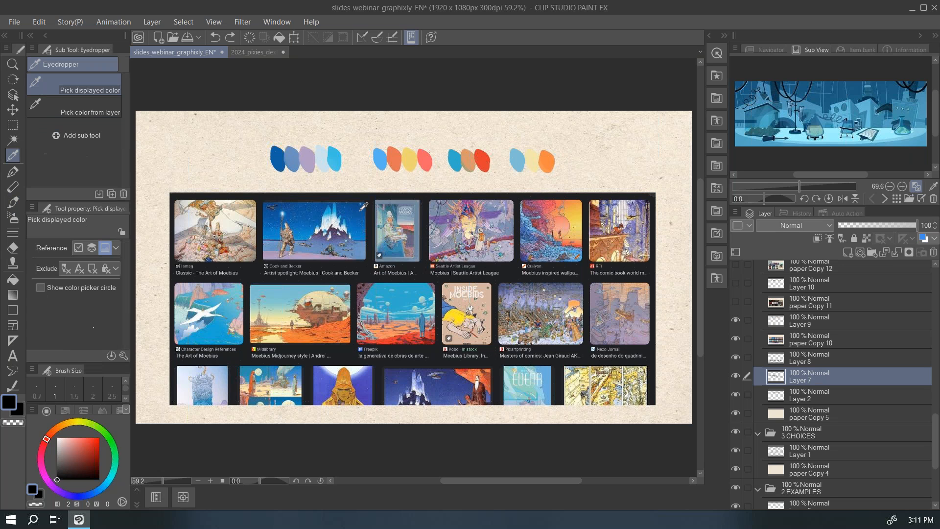
key("p")
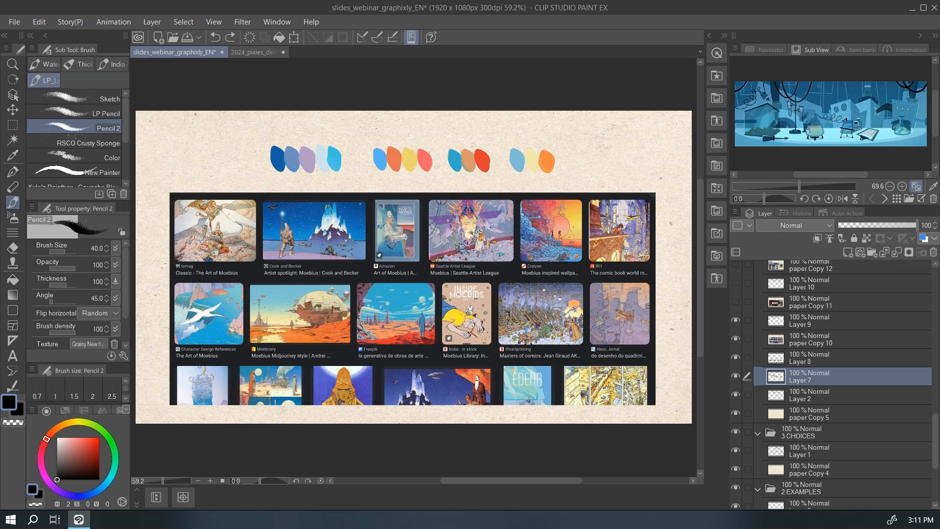
left_click(803, 339)
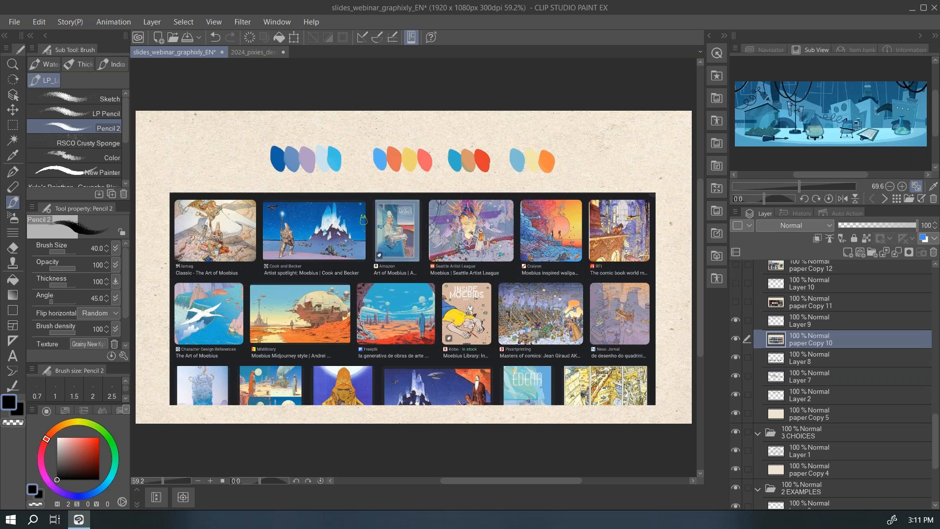
Try circling four pictures in the Moebius gallery with black Pencil 2 strokes, and undo them.
left_click_drag(273, 223, 277, 231)
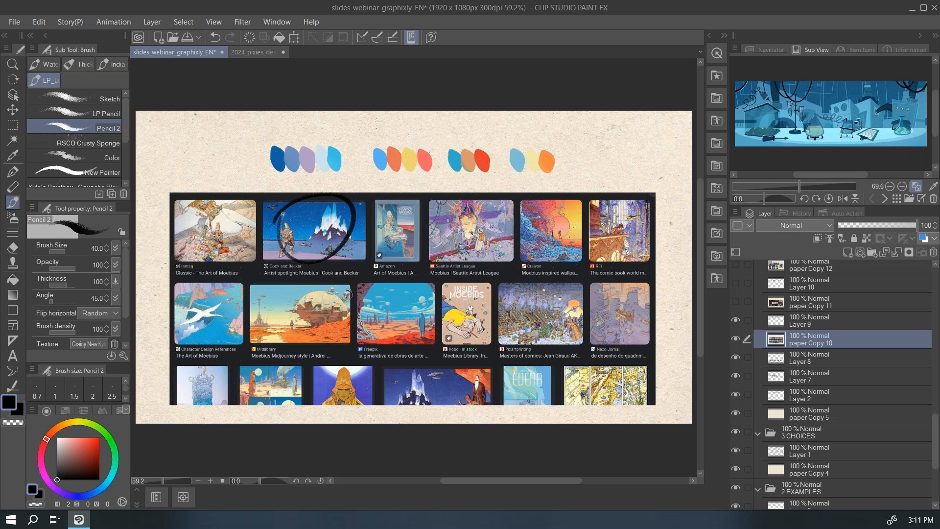
mouse_move(389, 287)
left_mouse_down()
mouse_move(409, 284)
mouse_move(370, 307)
left_mouse_up()
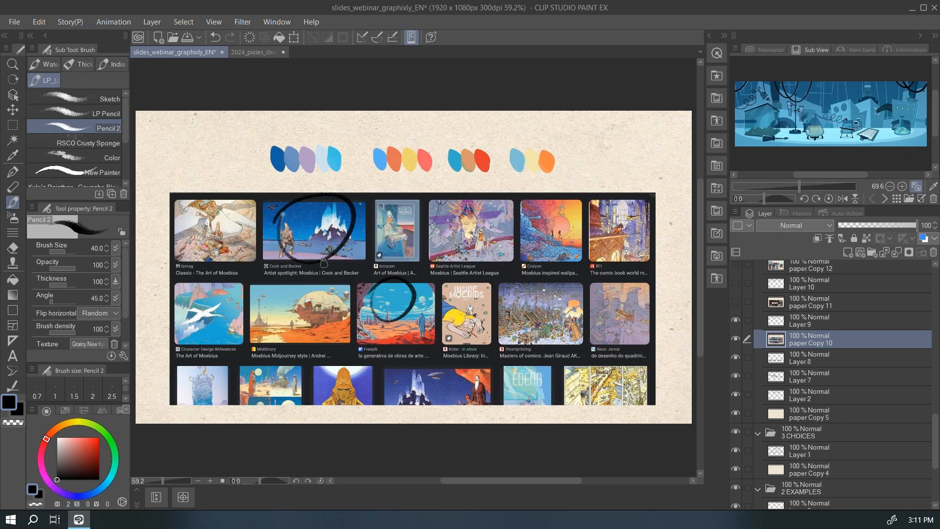
mouse_move(218, 306)
left_mouse_down()
mouse_move(200, 338)
mouse_move(220, 292)
left_mouse_up()
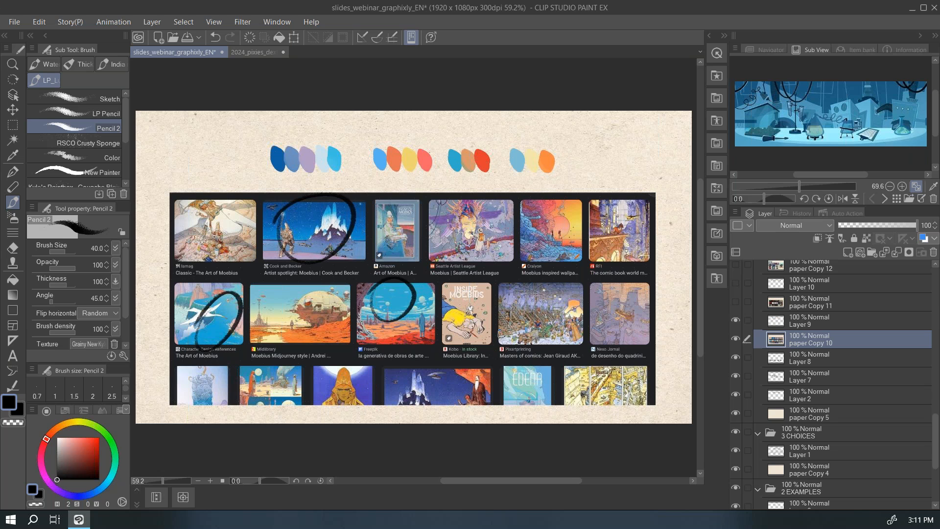
mouse_move(568, 247)
left_mouse_down()
mouse_move(577, 269)
mouse_move(574, 258)
left_mouse_up()
key("ctrl+z")
key("ctrl+z")
key("ctrl+z")
key("ctrl+z")
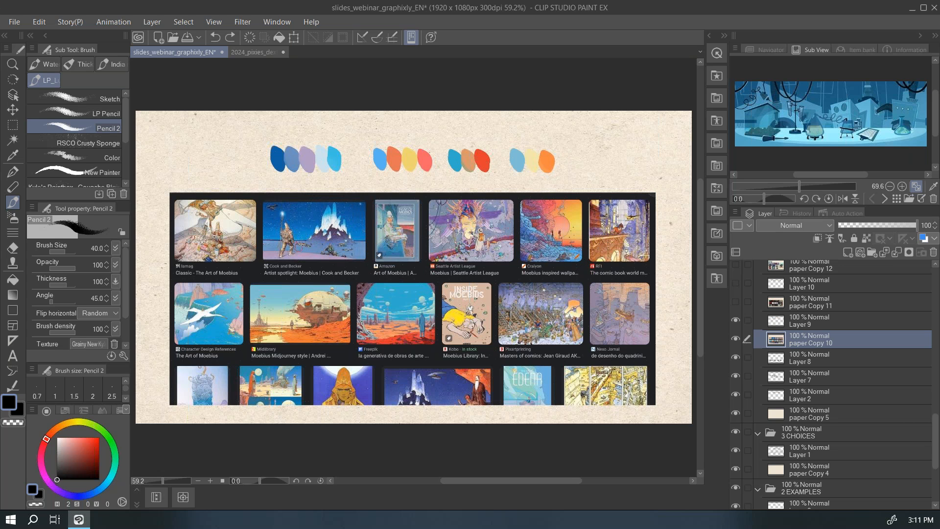
Sample the lilac ground color from the blue mountain picture in the gallery and circle its standing figure with it.
left_click(307, 248, "alt")
mouse_move(321, 248)
left_mouse_down()
mouse_move(313, 222)
mouse_move(267, 240)
mouse_move(321, 254)
left_mouse_up()
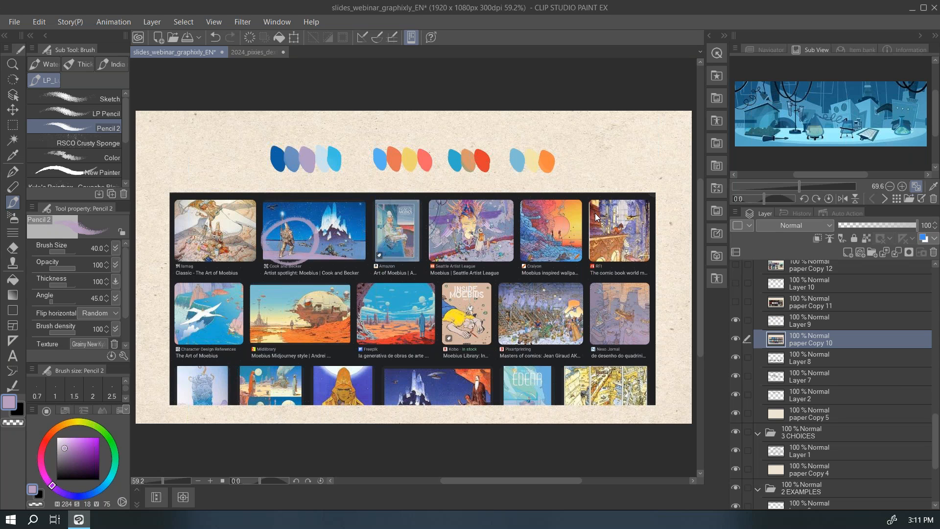
Undo the circle on the standing figure, and try circling four other lilac-toned gallery pictures with Pencil 2, undoing those strokes as well.
key("ctrl+z")
mouse_move(505, 196)
left_mouse_down()
mouse_move(483, 233)
mouse_move(490, 193)
left_mouse_up()
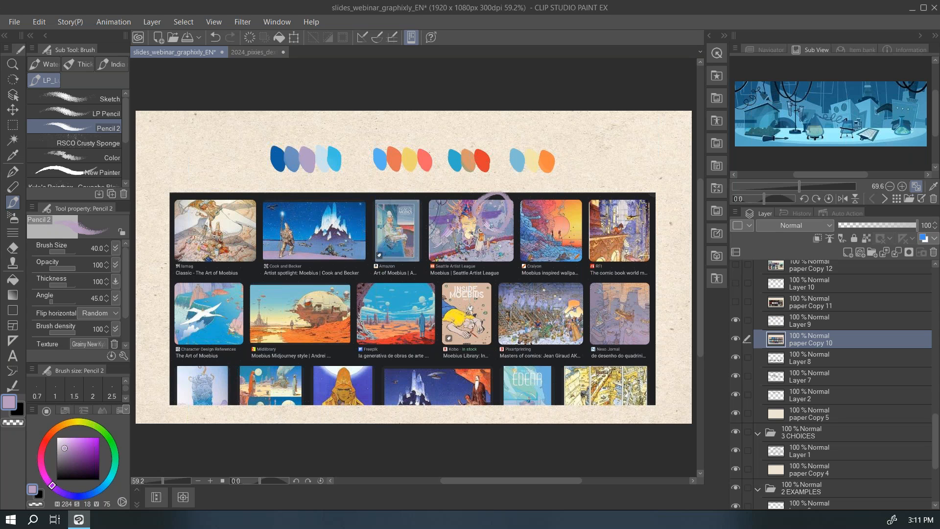
left_click_drag(643, 204, 630, 240)
mouse_move(537, 281)
left_mouse_down()
mouse_move(519, 314)
mouse_move(541, 287)
left_mouse_up()
mouse_move(625, 297)
left_mouse_down()
mouse_move(651, 316)
mouse_move(629, 293)
left_mouse_up()
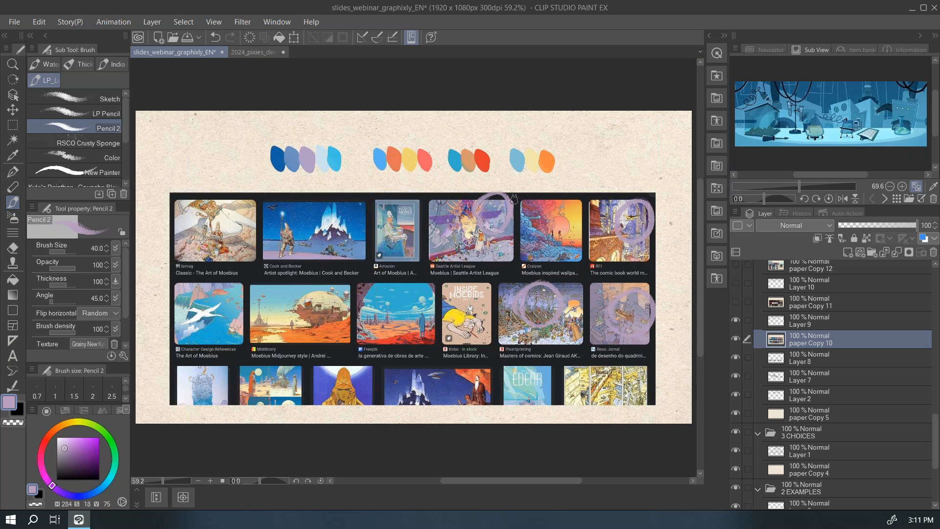
key("ctrl+z")
key("ctrl+z")
key("ctrl+z")
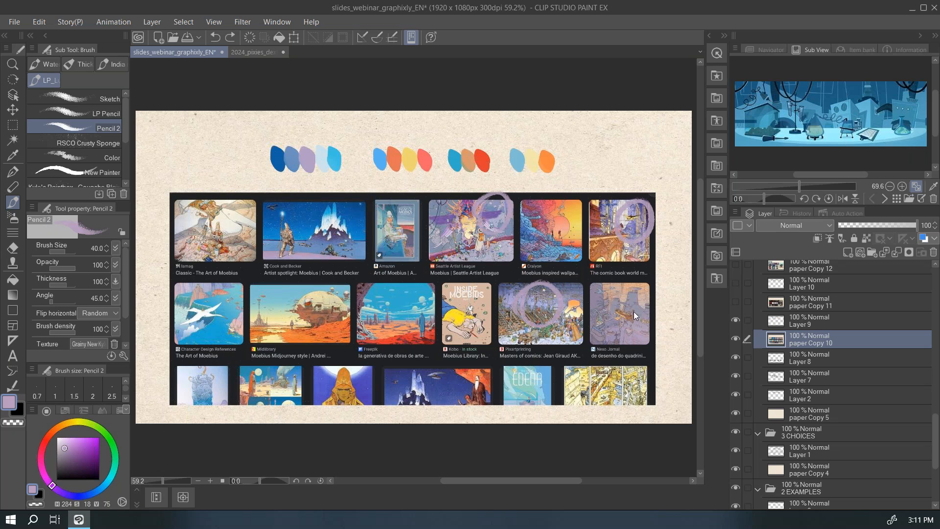
key("ctrl+z")
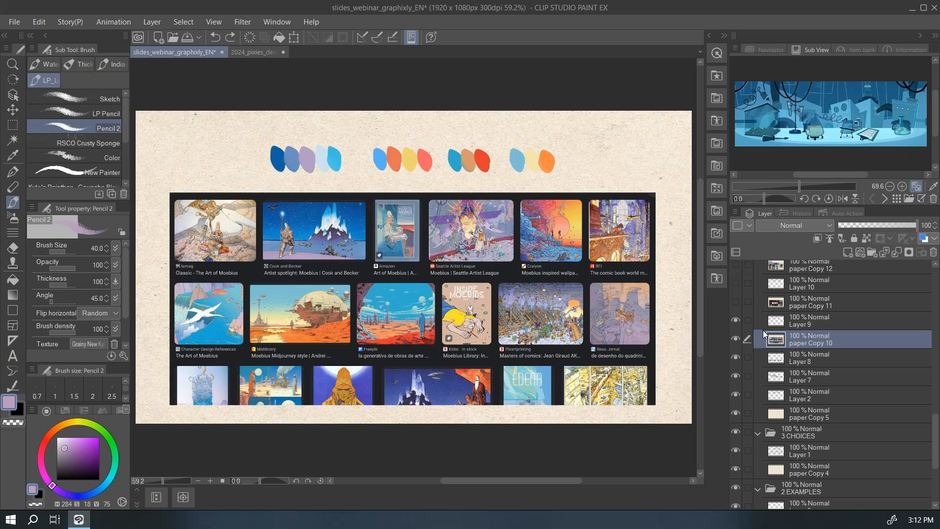
Show paper Copy 11 and Layer 10 with the Mike Mignola gallery and its color swatches, and make Layer 9 active.
left_click(794, 320)
left_click(736, 301)
left_click(739, 289)
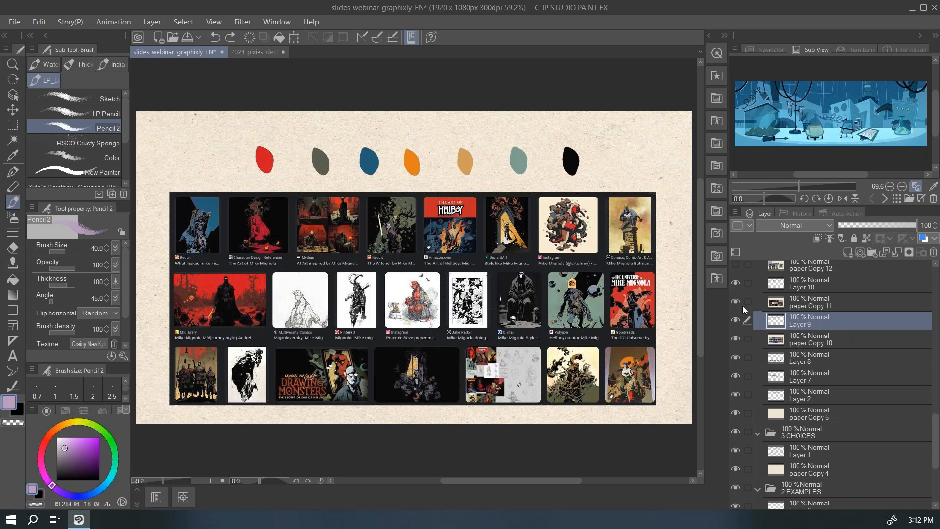
left_click_drag(936, 431, 936, 403)
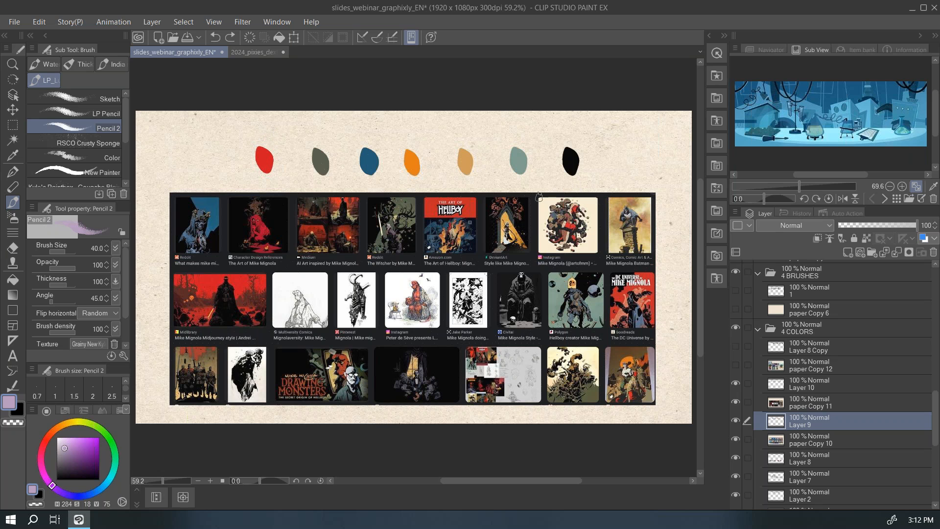
Sample the gray-green from the Witcher picture, make paper Copy 11 active, and circle that picture with Pencil 2.
left_click(413, 196, "alt")
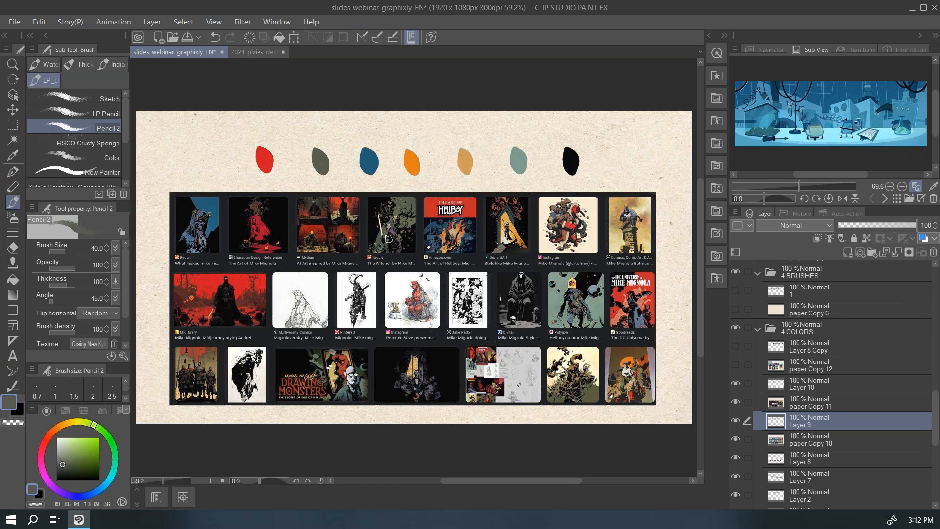
left_click(782, 406)
mouse_move(388, 186)
left_mouse_down()
mouse_move(402, 247)
mouse_move(360, 212)
mouse_move(367, 235)
left_mouse_up()
Try circling the DC Universe by Mike Mignola cover with a near-black navy sampled from it, and undo the stroke.
key("i")
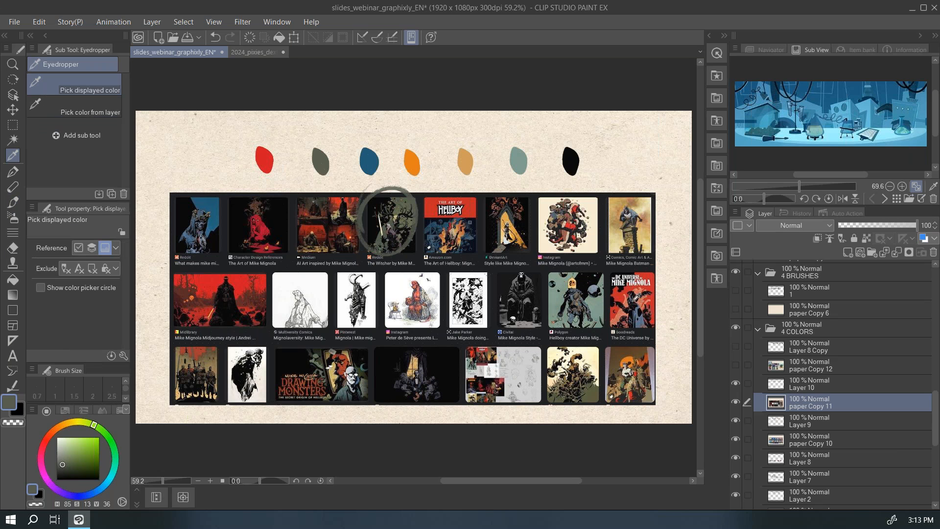
left_click(640, 312)
key("p")
left_click_drag(600, 293, 631, 267)
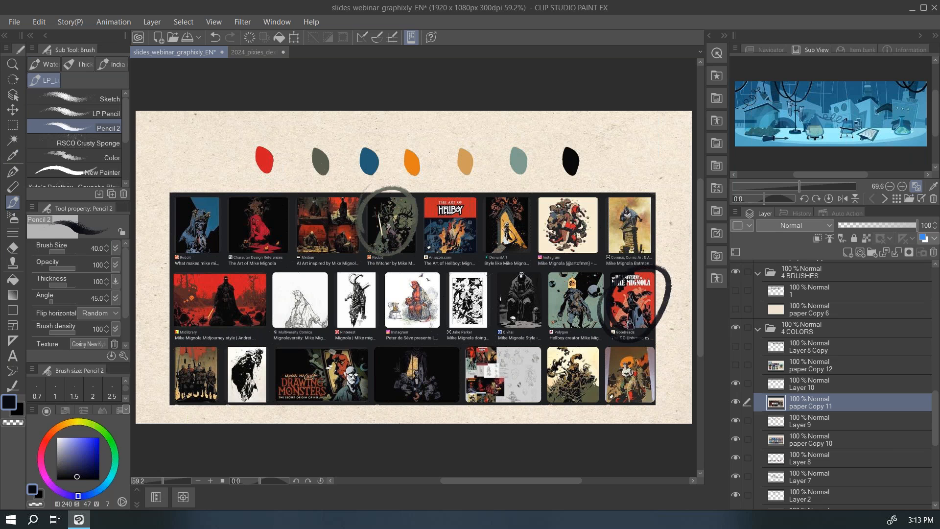
key("ctrl+z")
Sample the gray-blue from the DC Universe cover and circle both that cover and the dark picture with the lit window.
key("i")
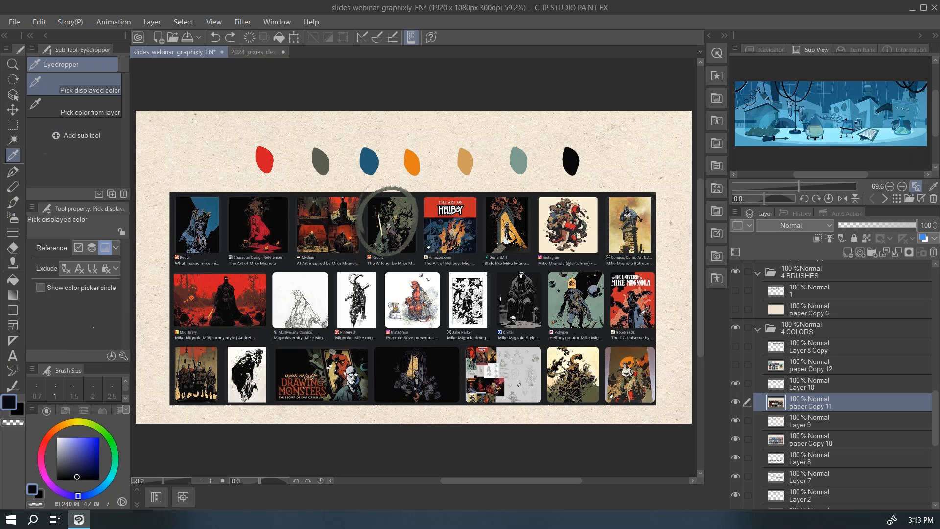
left_click(641, 309)
key("b")
mouse_move(607, 301)
left_mouse_down()
mouse_move(647, 266)
mouse_move(617, 309)
left_mouse_up()
mouse_move(395, 353)
left_mouse_down()
mouse_move(400, 406)
mouse_move(391, 349)
left_mouse_up()
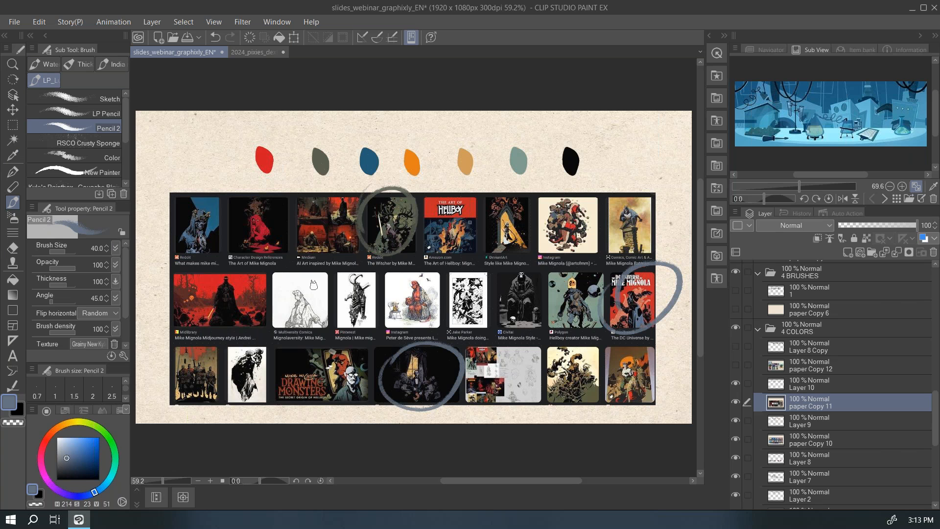
Circle the group of figures inside the dark window picture, and try a second circle on the DC Universe cover, undoing that one.
scroll(420, 390, "up", 1)
scroll(420, 390, "up", 5)
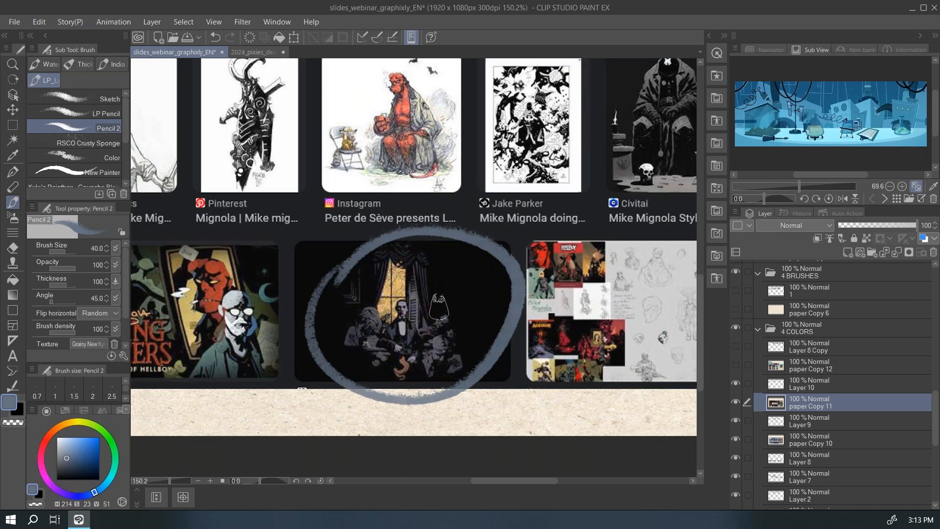
mouse_move(341, 338)
left_mouse_down()
mouse_move(433, 388)
mouse_move(467, 336)
mouse_move(385, 293)
mouse_move(356, 362)
left_mouse_up()
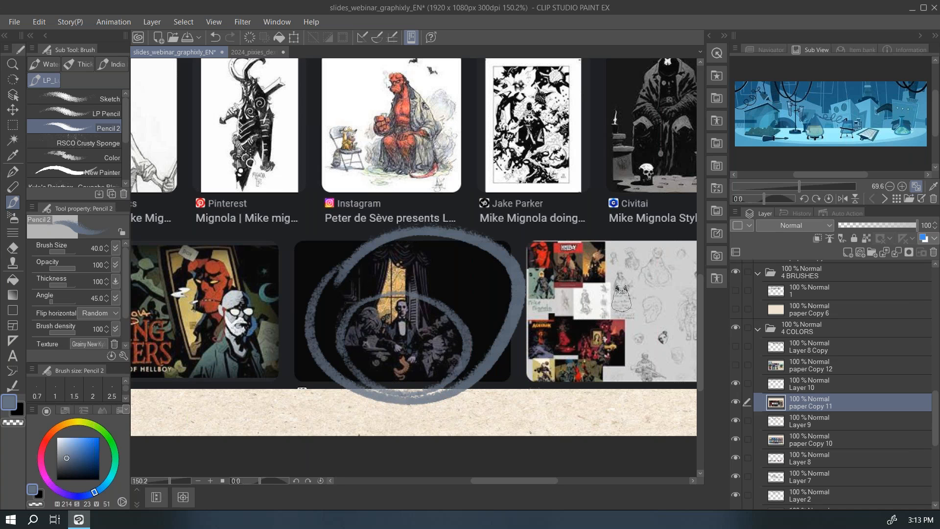
mouse_move(602, 211)
left_mouse_down()
mouse_move(458, 241)
mouse_move(352, 279)
mouse_move(305, 282)
left_mouse_up()
left_click_drag(670, 226, 477, 249)
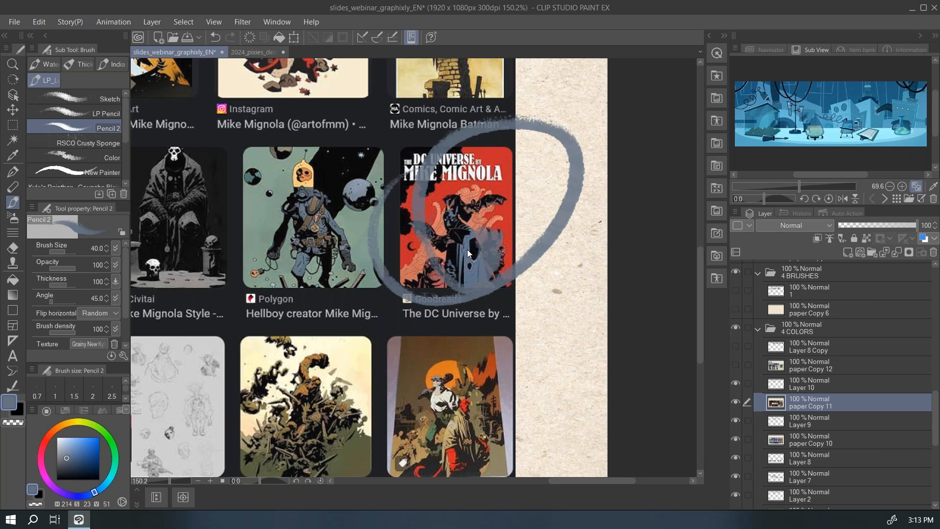
key("ctrl+z")
key("ctrl+0")
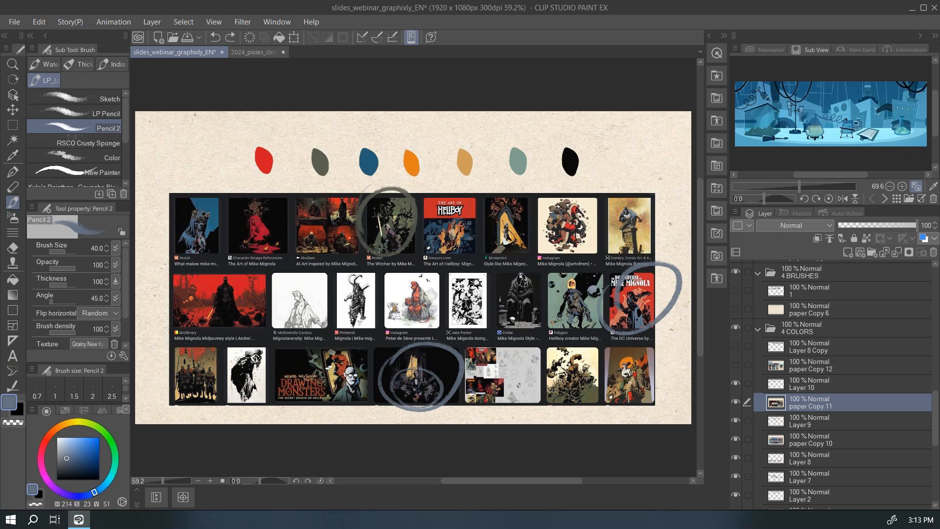
Undo all the remaining circles drawn on the Mignola gallery.
key("ctrl+z")
key("ctrl+z")
key("ctrl+z")
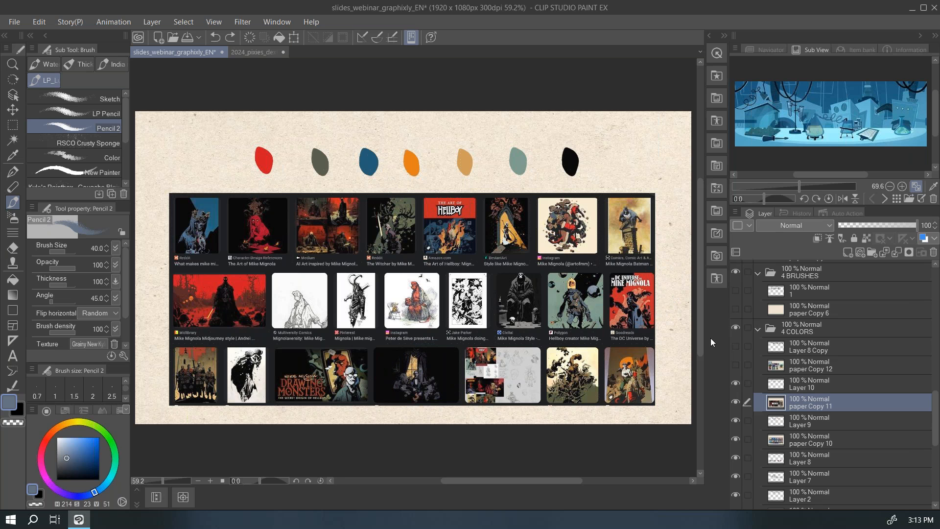
Show paper Copy 12 and Layer 8 Copy with the presenter's own illustrations and their palette swatches.
left_click(737, 365)
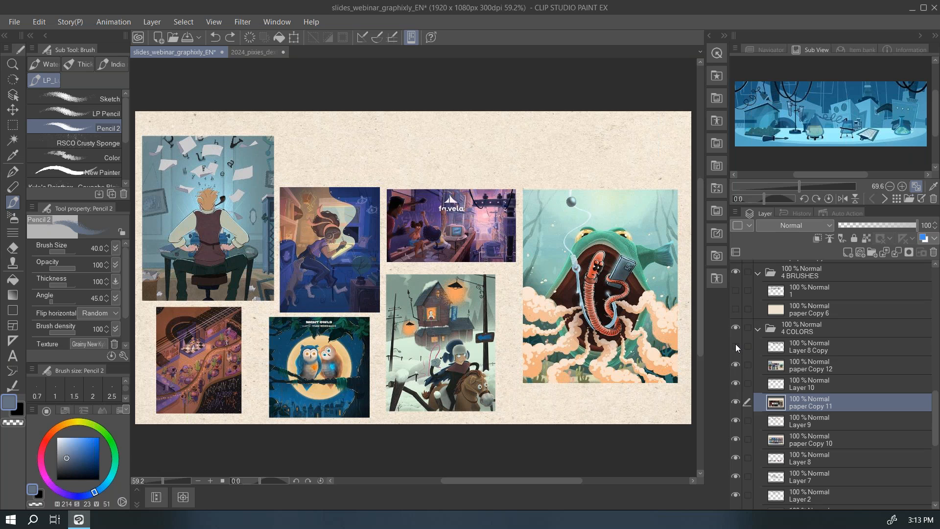
left_click(736, 346)
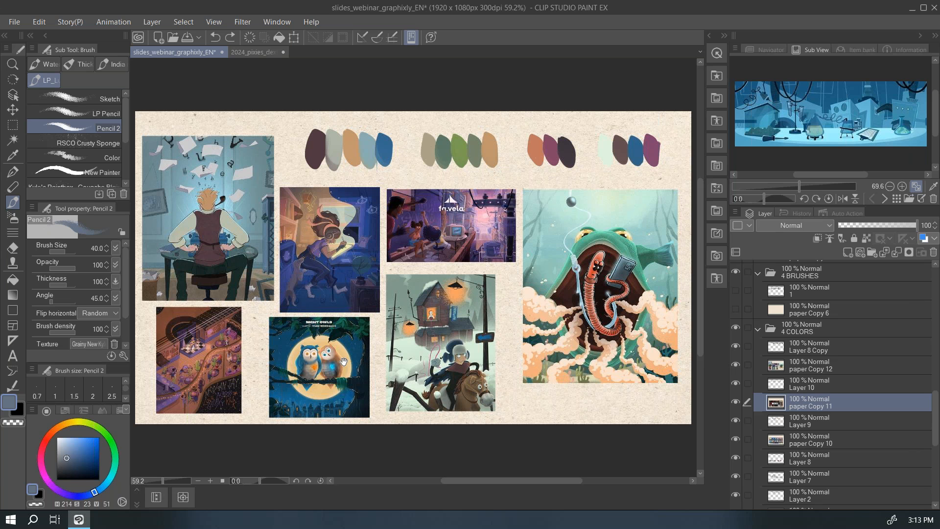
Sample the dark blue from the Night Owls picture, make paper Copy 12 active, and draw a stroke along the bedroom picture's lower corner.
left_click_drag(353, 375, 387, 362)
left_click_drag(386, 356, 463, 282)
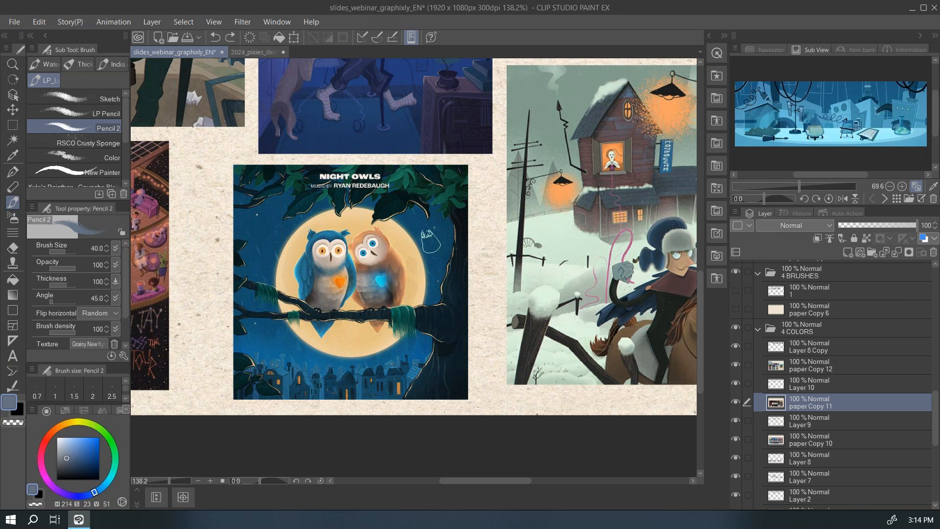
left_click(431, 243, "alt")
left_click(466, 112)
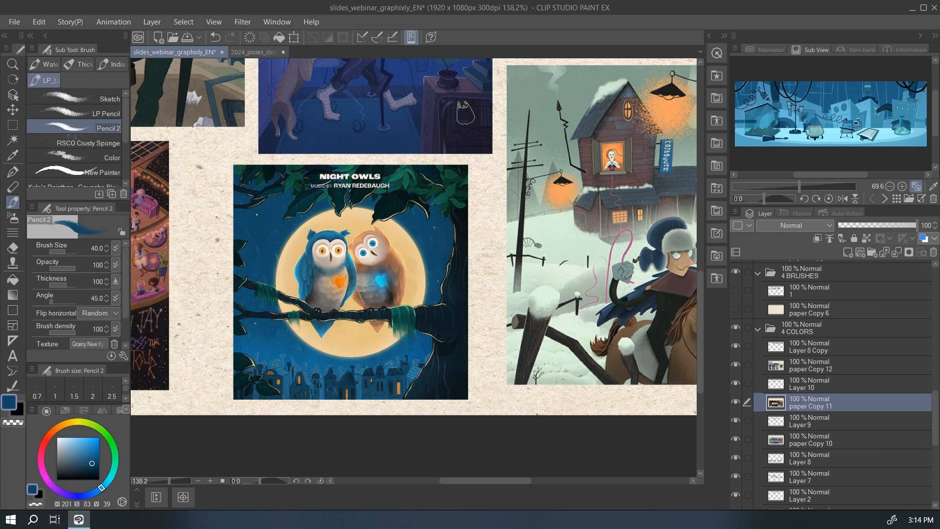
left_click(789, 371)
left_click_drag(488, 214, 470, 101)
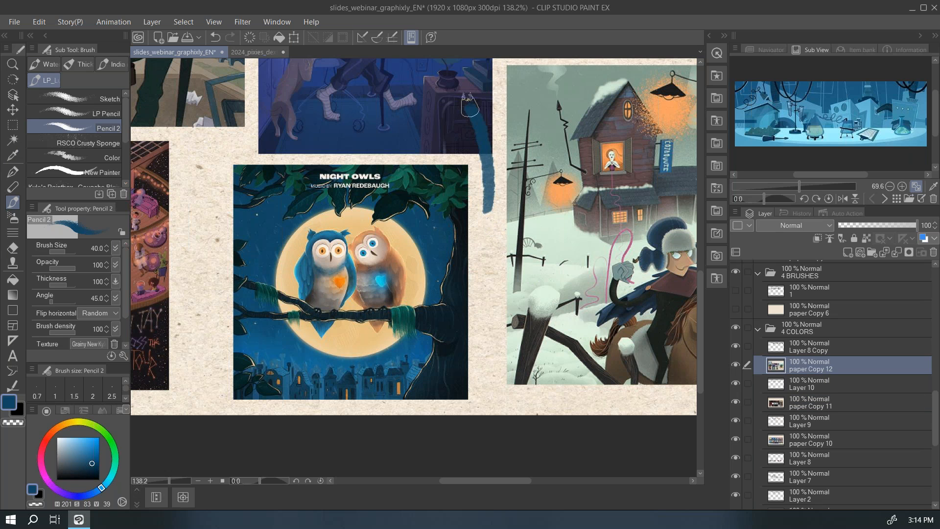
Try circling areas in the fa.vela and bedroom pictures with a purple sampled from the fa.vela scene, and undo both circles.
left_click_drag(486, 184, 484, 411)
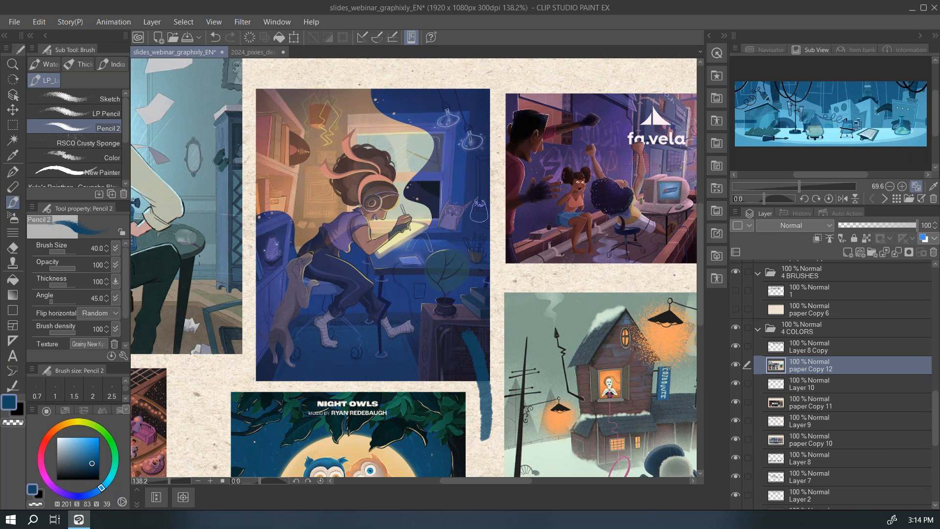
left_click_drag(460, 268, 421, 268)
mouse_move(520, 258)
left_mouse_down()
mouse_move(450, 230)
mouse_move(459, 238)
mouse_move(418, 231)
left_mouse_up()
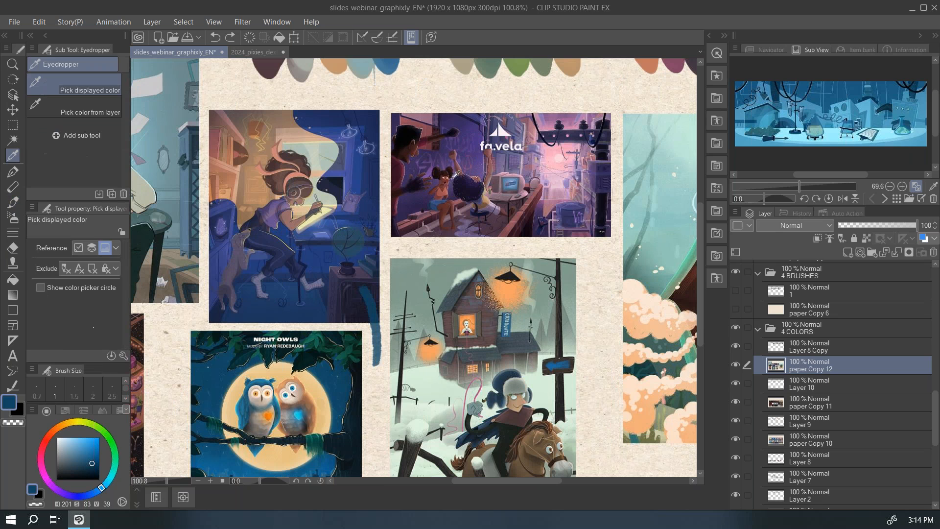
left_click(485, 171, "alt")
left_click_drag(487, 180, 443, 180)
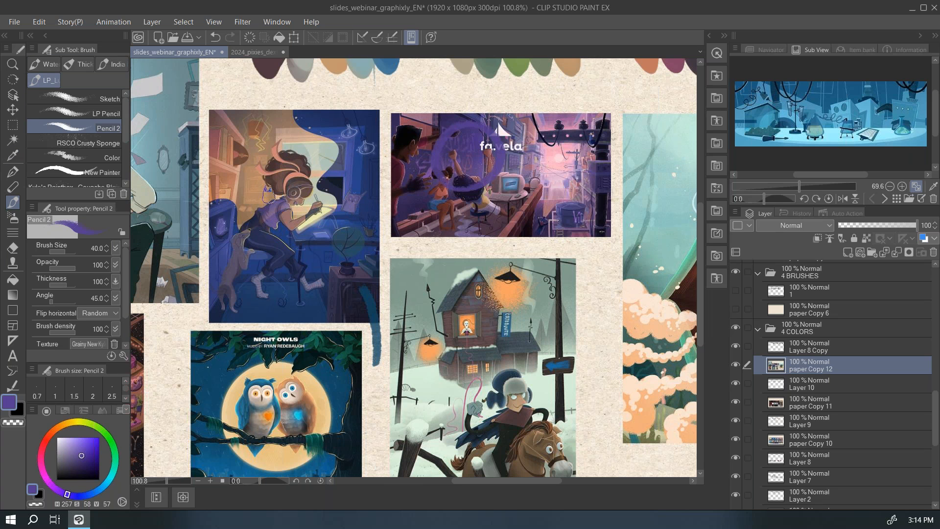
left_click_drag(269, 217, 245, 216)
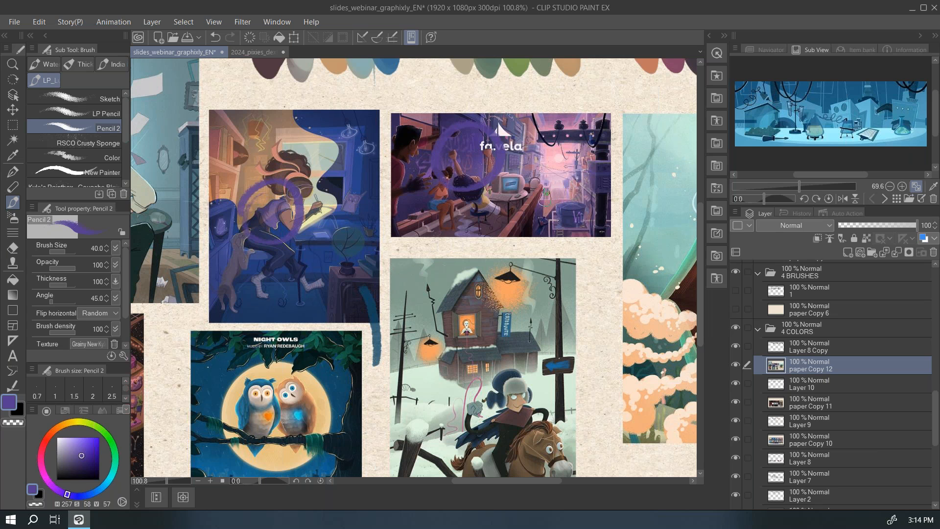
key("ctrl+z")
key("ctrl+z")
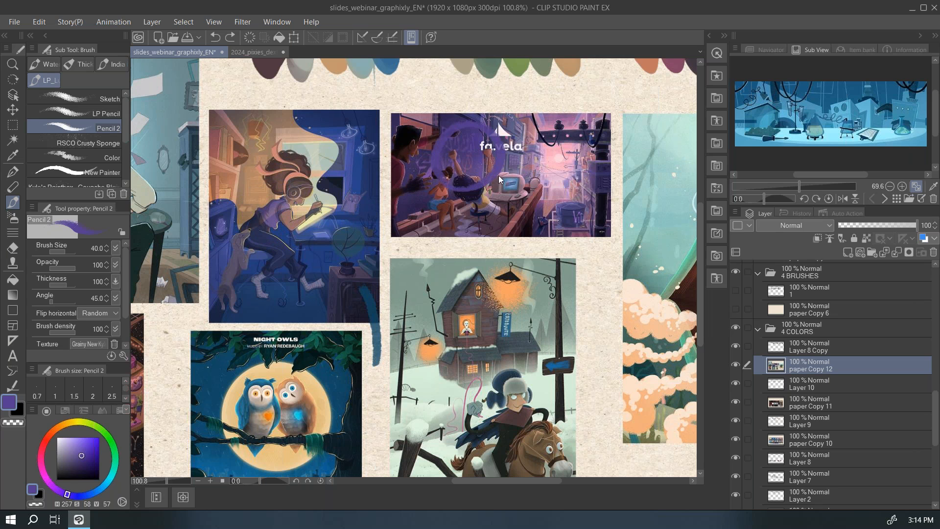
key("ctrl+0")
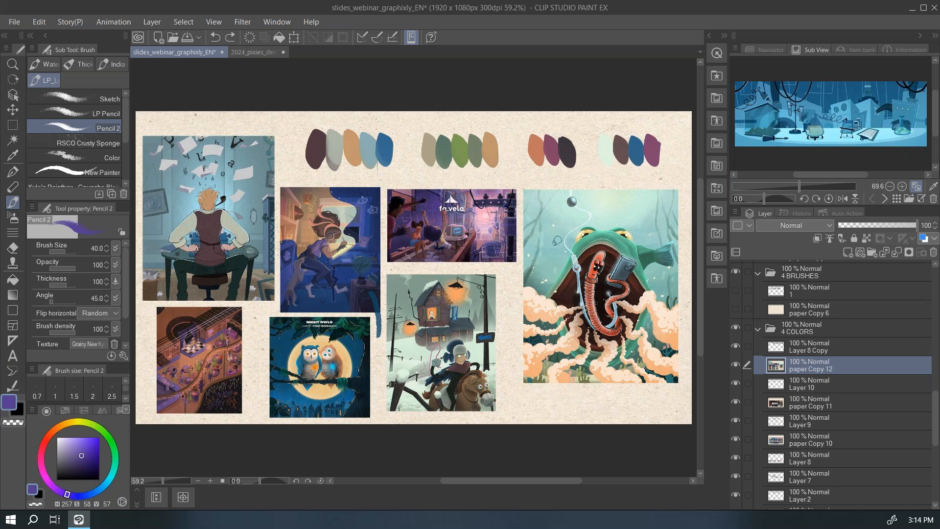
left_click(335, 147)
key("e")
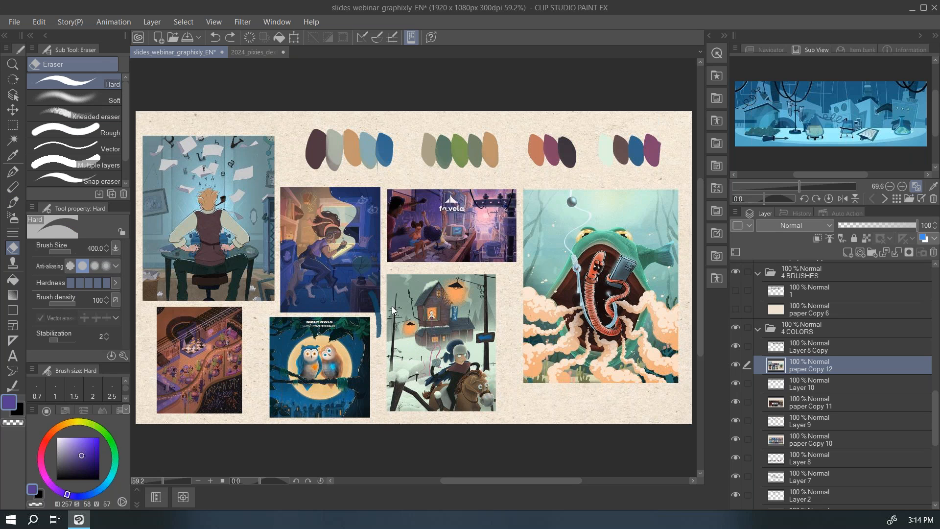
key("b")
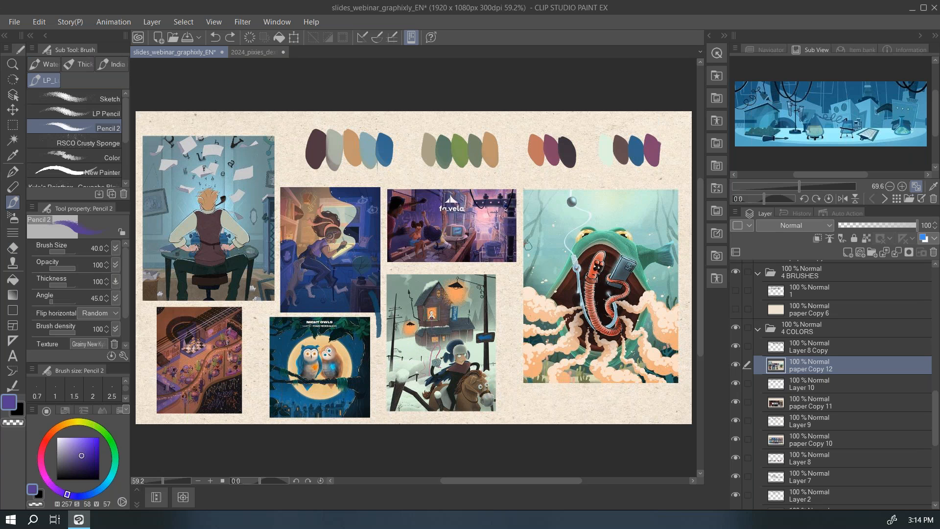
Show paper Copy 6 and layer 1 in the 4 BRUSHES folder to reveal the BRUSHES slide, and make layer 1 active.
left_click(739, 311)
left_click(736, 293)
left_click(754, 290)
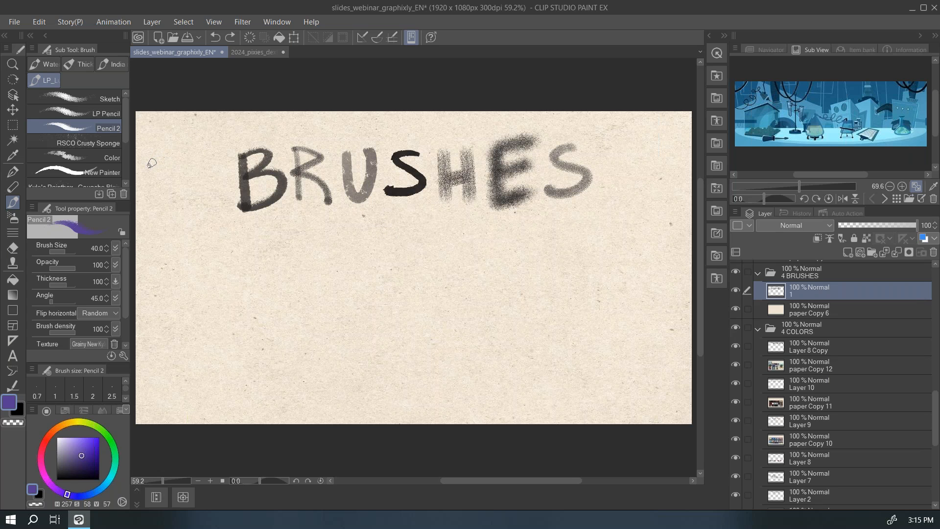
Set the drawing color to black and widen the brush palette so the brushes list in two columns.
mouse_move(125, 124)
left_mouse_down()
mouse_move(128, 166)
mouse_move(127, 116)
left_mouse_up()
left_click(55, 477)
left_click(56, 480)
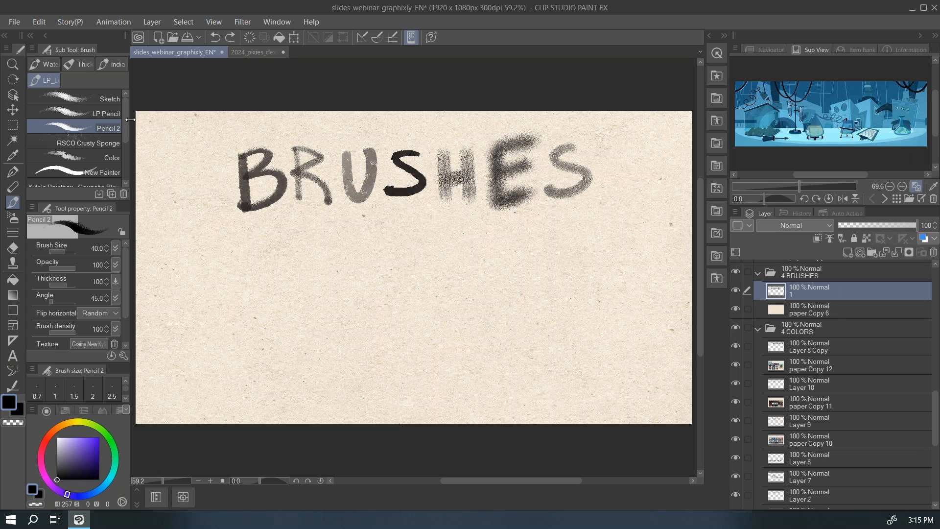
mouse_move(131, 116)
left_mouse_down()
mouse_move(174, 116)
mouse_move(180, 129)
mouse_move(181, 116)
left_mouse_up()
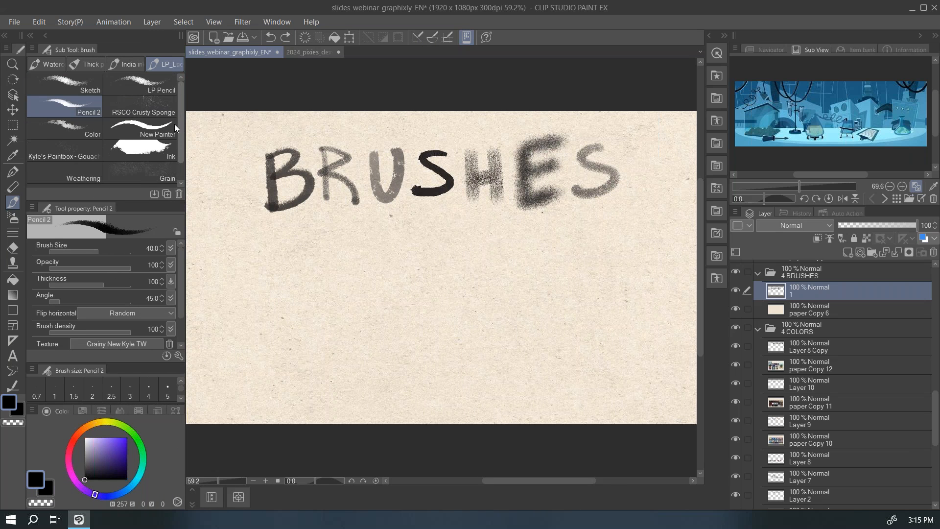
Choose the LP Pencil brush at size 40 and draw a large circle below the first letters of BRUSHES, undoing the first stroke.
left_click(88, 86)
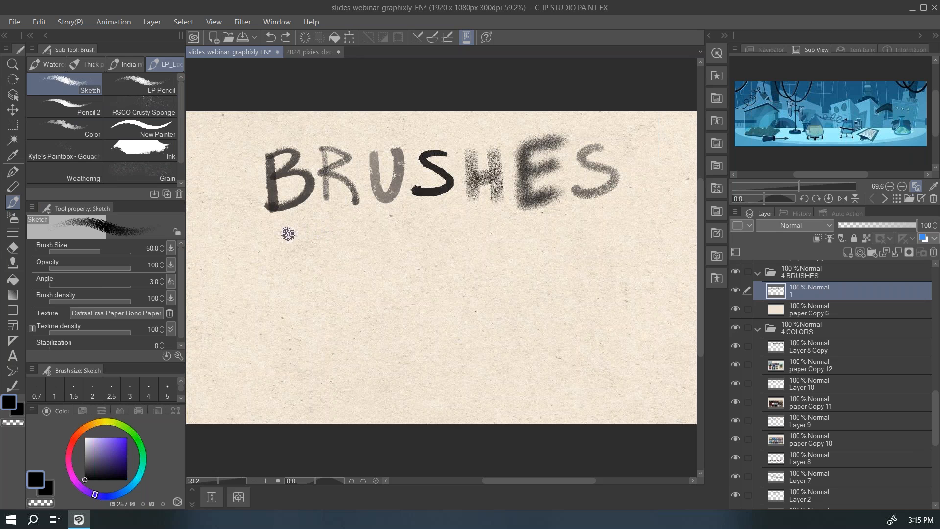
left_click(140, 86)
key("bracketright")
key("bracketright")
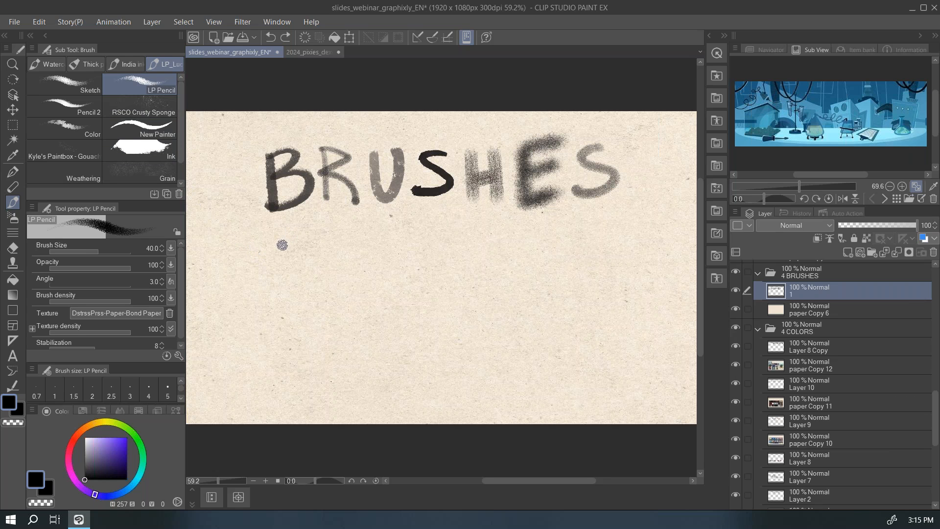
mouse_move(239, 247)
left_mouse_down()
mouse_move(255, 248)
mouse_move(235, 362)
left_mouse_up()
key("ctrl+z")
mouse_move(231, 286)
left_mouse_down()
mouse_move(258, 323)
mouse_move(230, 291)
left_mouse_up()
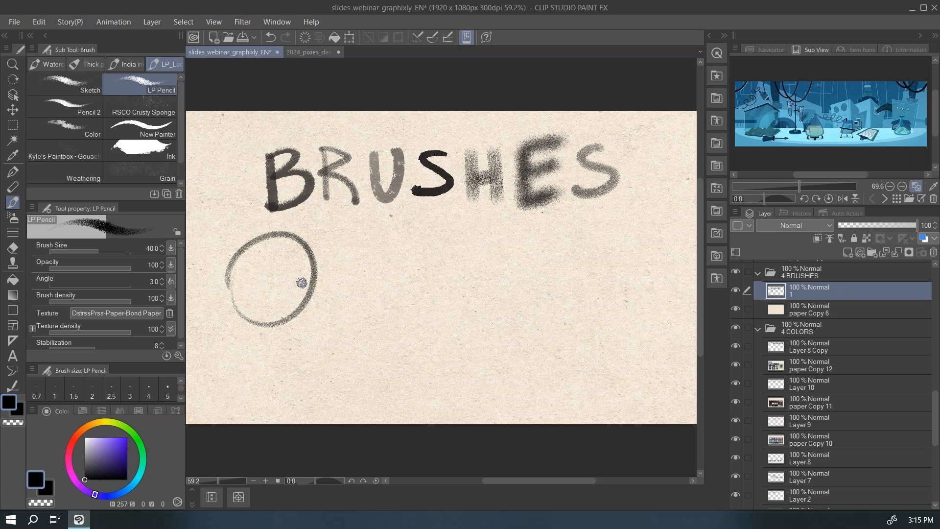
Draw an overlapping second circle with LP Pencil and a larger circle beside it with Pencil 2, undoing the first Pencil 2 attempt.
mouse_move(313, 237)
left_mouse_down()
mouse_move(293, 300)
mouse_move(319, 305)
left_mouse_up()
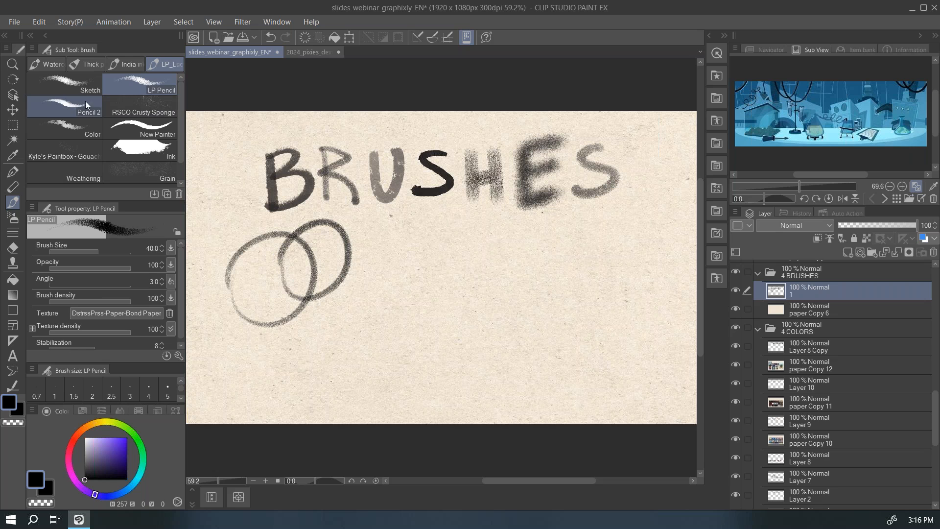
left_click(71, 105)
mouse_move(390, 217)
left_mouse_down()
mouse_move(362, 277)
mouse_move(444, 244)
mouse_move(359, 275)
mouse_move(443, 288)
mouse_move(361, 265)
left_mouse_up()
key("ctrl+z")
mouse_move(373, 229)
left_mouse_down()
mouse_move(369, 293)
mouse_move(365, 225)
mouse_move(353, 257)
left_mouse_up()
Spray a large speckled patch and a smaller one below the letters H and E using the RSCO Crusty Sponge brush at size 60.
left_click(140, 109)
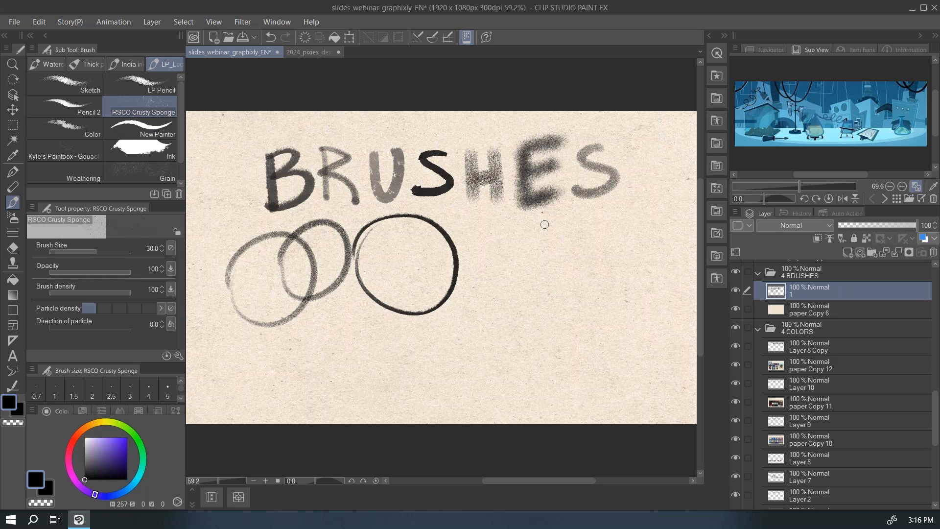
key("]")
key("]")
key("]")
mouse_move(534, 234)
left_mouse_down()
mouse_move(486, 245)
mouse_move(525, 228)
mouse_move(496, 268)
mouse_move(543, 264)
mouse_move(494, 313)
mouse_move(519, 324)
mouse_move(545, 320)
mouse_move(489, 368)
mouse_move(492, 328)
mouse_move(477, 323)
mouse_move(501, 250)
mouse_move(515, 256)
mouse_move(519, 304)
left_mouse_up()
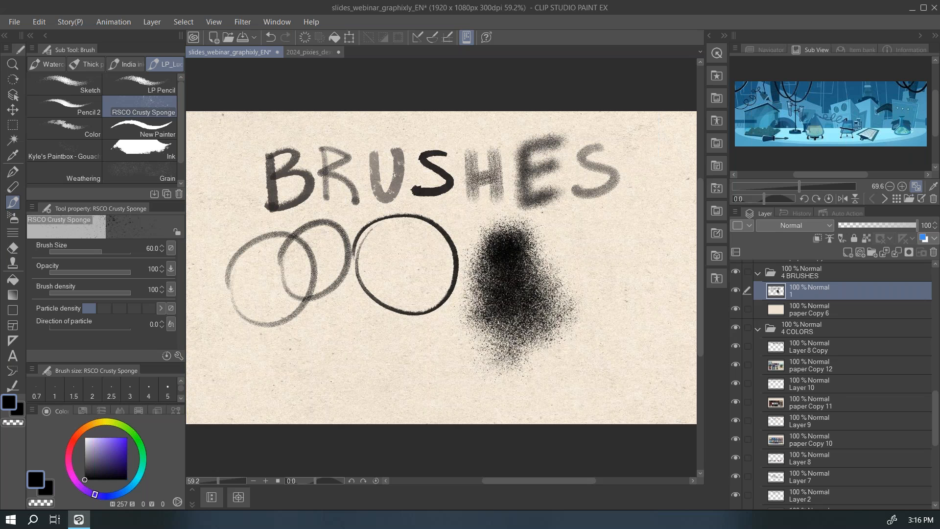
mouse_move(544, 243)
left_mouse_down()
mouse_move(568, 230)
mouse_move(545, 242)
mouse_move(558, 237)
mouse_move(556, 245)
left_mouse_up()
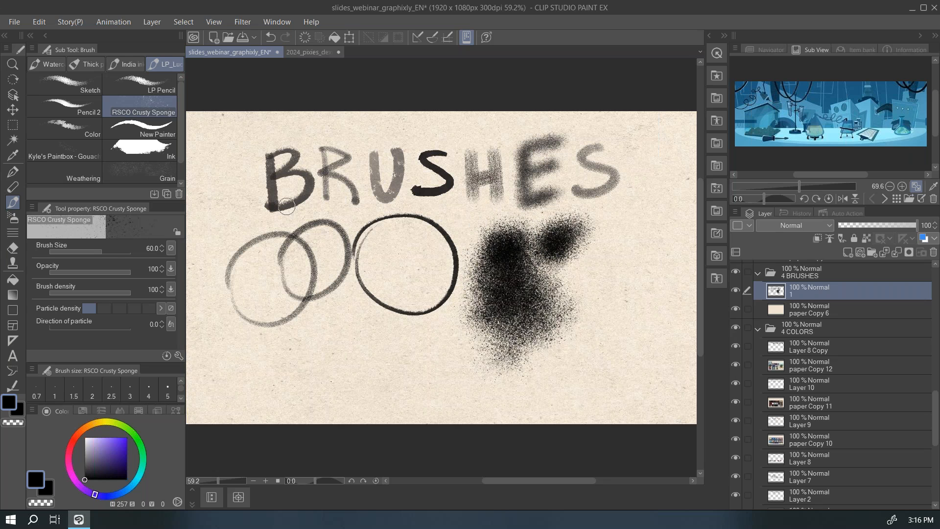
Paint a dense vertical patch below the last S of BRUSHES with the Color brush at size 120.
left_click(76, 130)
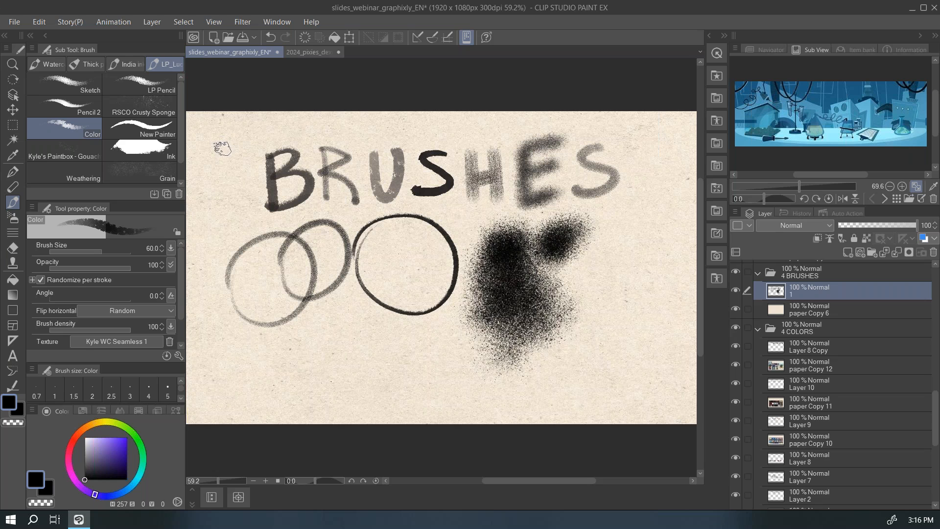
key("]")
key("]")
key("]")
key("]")
mouse_move(637, 219)
left_mouse_down()
mouse_move(613, 293)
mouse_move(612, 349)
mouse_move(648, 220)
mouse_move(607, 255)
mouse_move(612, 345)
mouse_move(631, 230)
mouse_move(607, 294)
mouse_move(617, 338)
mouse_move(610, 284)
mouse_move(622, 318)
left_mouse_up()
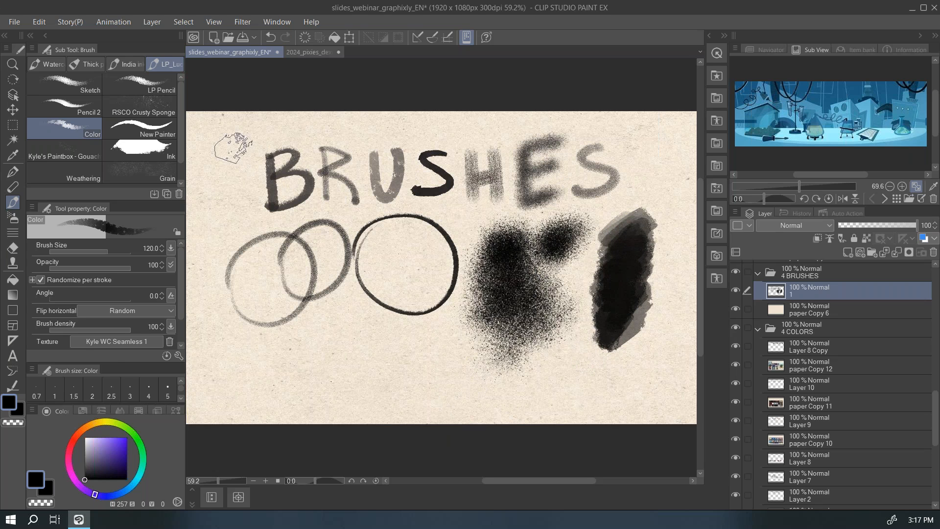
Try a long looping stroke across all the samples with the New Painter brush at size 70 and undo it.
left_click(142, 128)
mouse_move(200, 313)
left_mouse_down()
mouse_move(304, 284)
mouse_move(489, 298)
mouse_move(574, 230)
mouse_move(590, 328)
mouse_move(521, 318)
mouse_move(642, 256)
mouse_move(367, 323)
mouse_move(421, 273)
mouse_move(533, 243)
left_mouse_up()
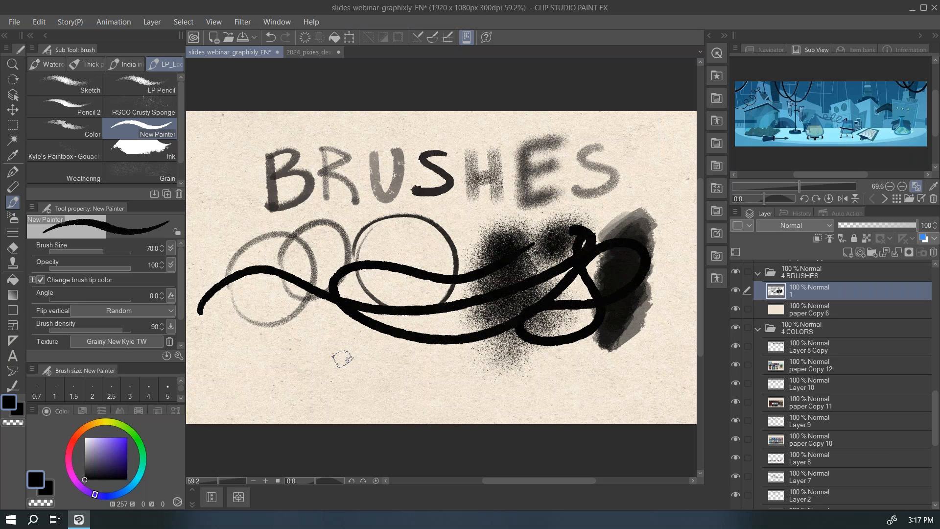
key("ctrl+z")
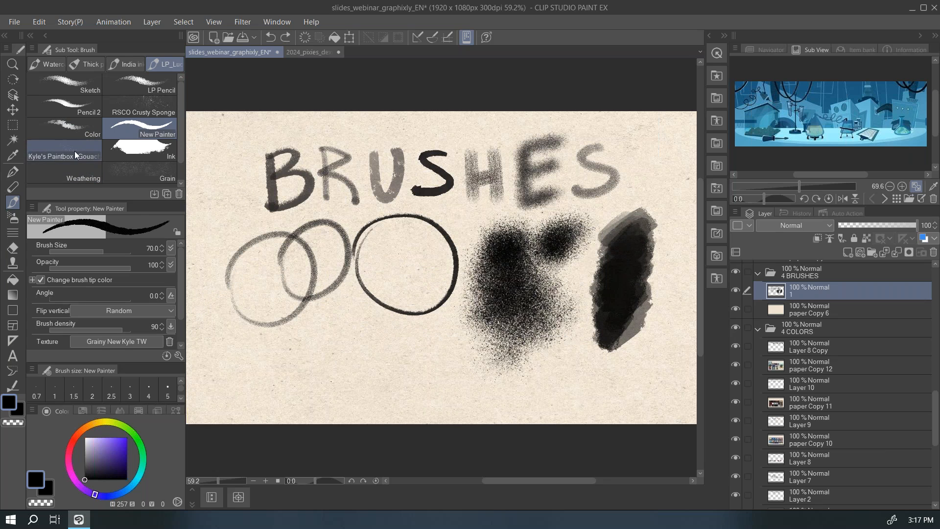
Shade a broad textured area over the circles with the Kyle's Paintbox - Gouache Blair Bristle Dry brush at size 100.
left_click(75, 151)
mouse_move(233, 288)
left_mouse_down()
mouse_move(338, 259)
mouse_move(338, 293)
mouse_move(378, 311)
mouse_move(458, 245)
mouse_move(416, 315)
mouse_move(427, 232)
mouse_move(368, 254)
mouse_move(294, 255)
mouse_move(382, 274)
mouse_move(360, 299)
mouse_move(441, 294)
mouse_move(401, 321)
mouse_move(377, 274)
left_mouse_up()
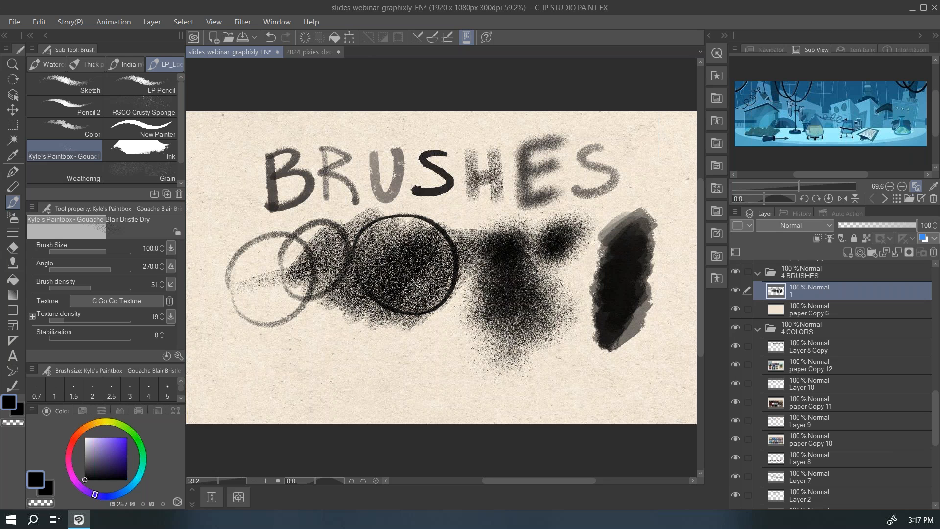
Add short diagonal Weathering strokes below the sponge patch and a soft Grain patch below the first circle, both at size 80.
scroll(181, 159, "down", 1)
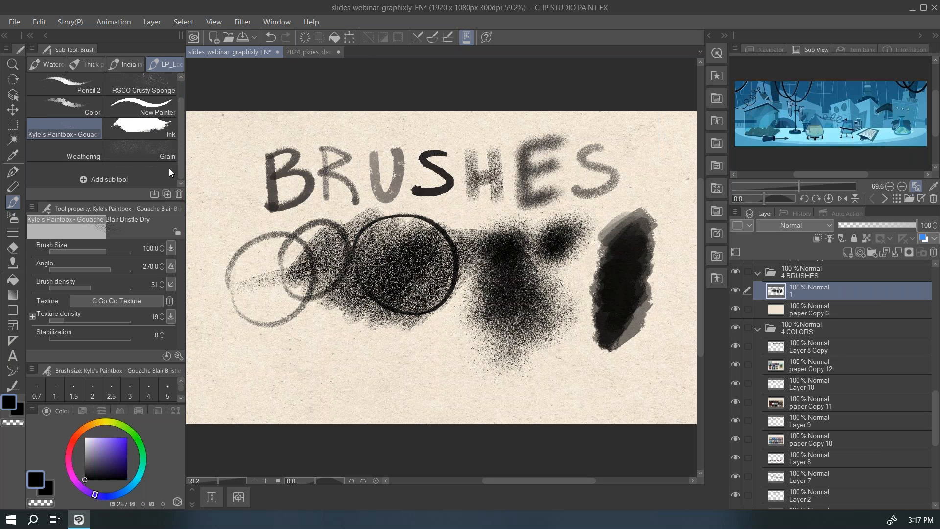
left_click(90, 157)
mouse_move(471, 336)
left_mouse_down()
mouse_move(433, 357)
mouse_move(436, 384)
left_mouse_up()
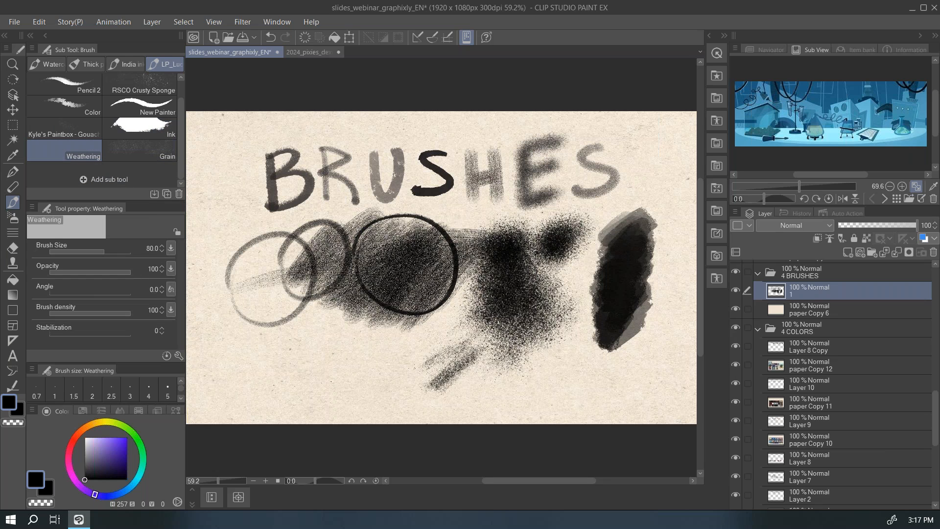
left_click(150, 150)
mouse_move(249, 348)
left_mouse_down()
mouse_move(375, 336)
mouse_move(271, 361)
mouse_move(270, 370)
mouse_move(245, 338)
mouse_move(237, 361)
mouse_move(282, 362)
left_mouse_up()
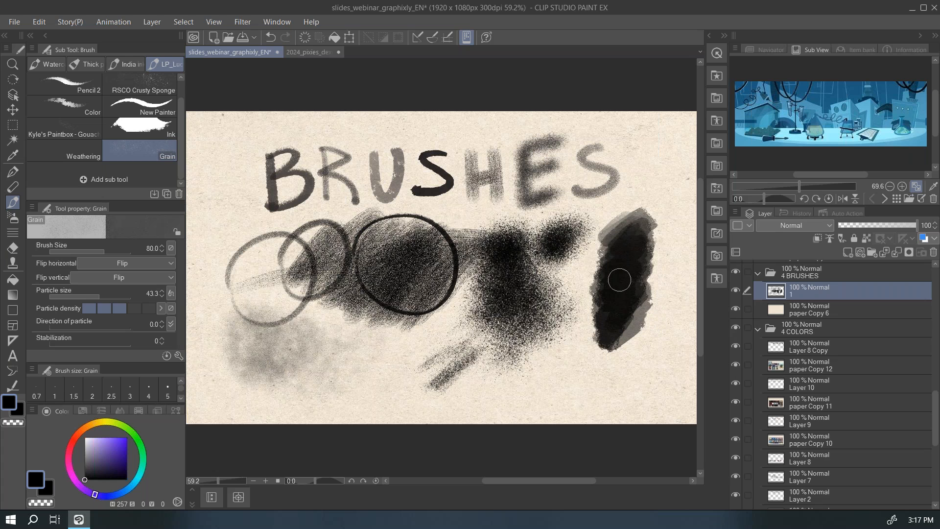
Go through the brushes in the set one by one, from Sketch to Weathering, to review their previews and properties.
scroll(181, 137, "up", 1)
scroll(181, 136, "up", 3)
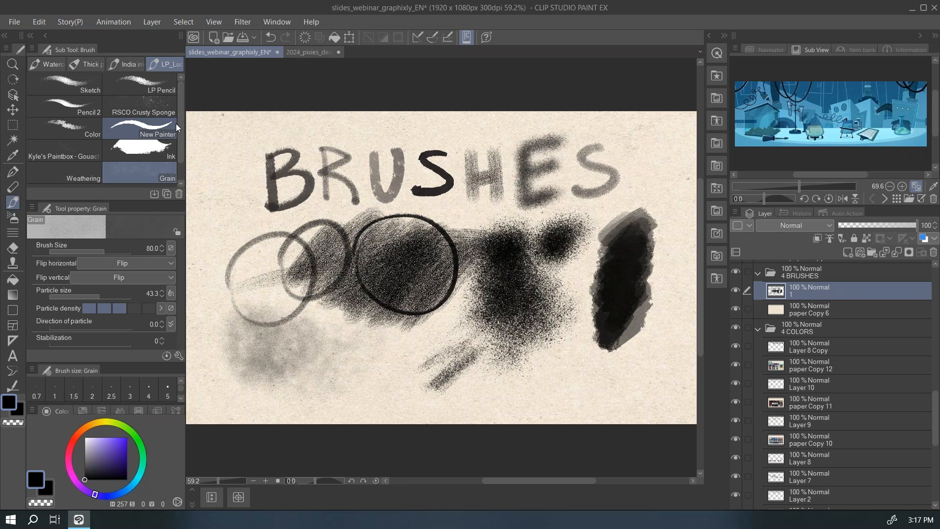
left_click(90, 83)
left_click(122, 81)
left_click(92, 103)
left_click(129, 103)
left_click(137, 126)
left_click(85, 137)
left_click(86, 147)
left_click(145, 148)
left_click(132, 169)
left_click(94, 167)
mouse_move(182, 150)
left_mouse_down()
mouse_move(184, 170)
mouse_move(182, 150)
left_mouse_up()
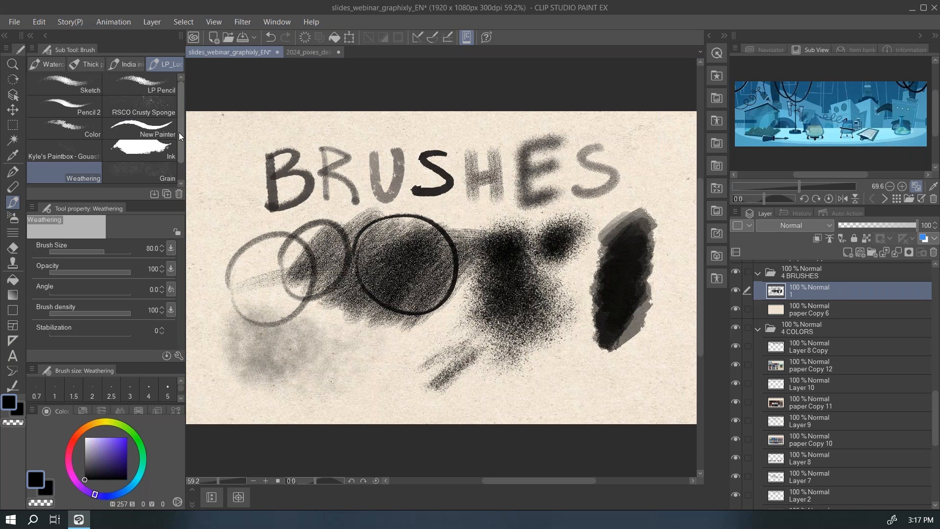
left_click_drag(180, 150, 179, 149)
Show paper Copy 7, layer 1 and Layer 12 in the INFLUENCES folder to reveal the INFLUENCES slide with its MY STYLE folder drawing.
scroll(827, 349, "up", 5)
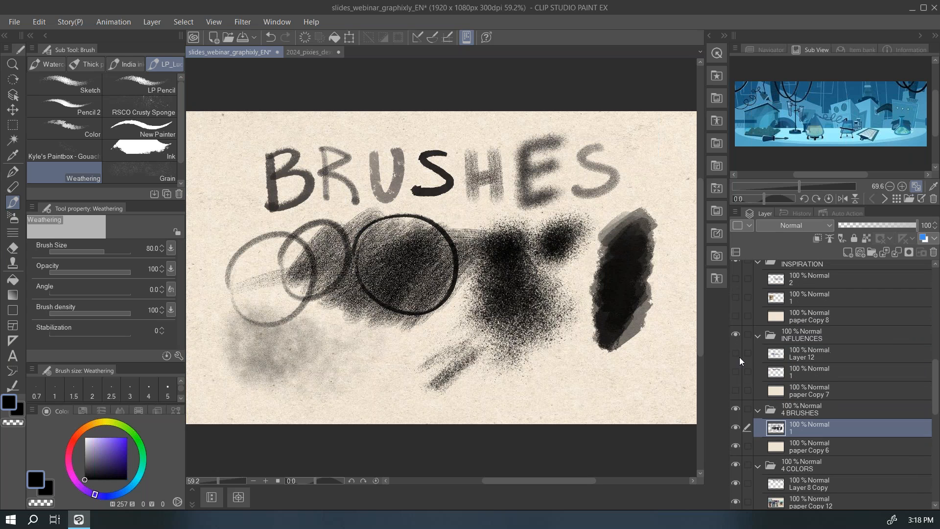
left_click(736, 390)
left_click(738, 371)
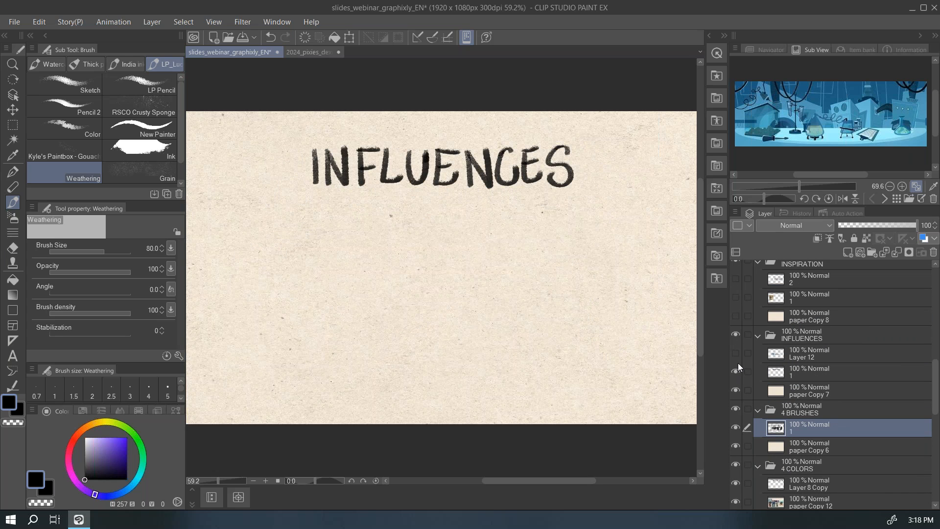
left_click(736, 353)
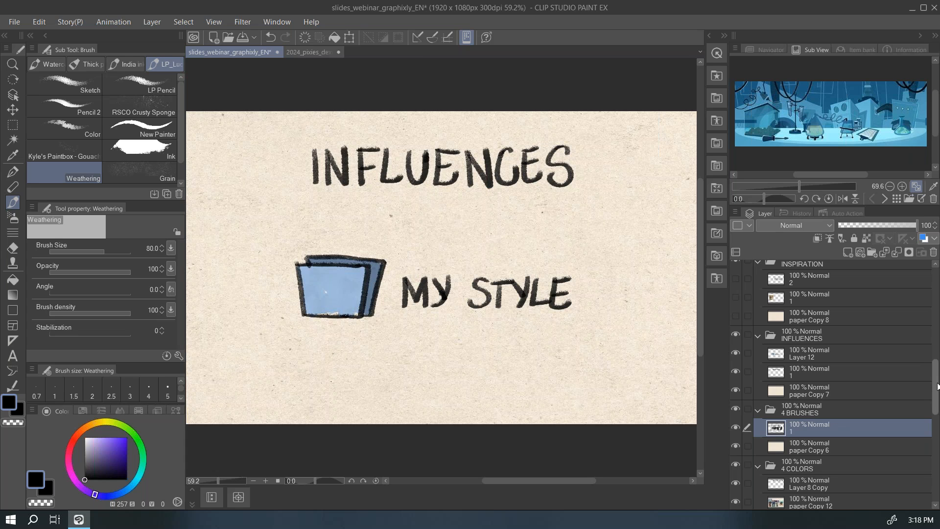
Draw a large ellipse around the folder drawing and MY STYLE on Layer 12 with the Pencil 2 brush at size 40.
scroll(833, 385, "up", 3)
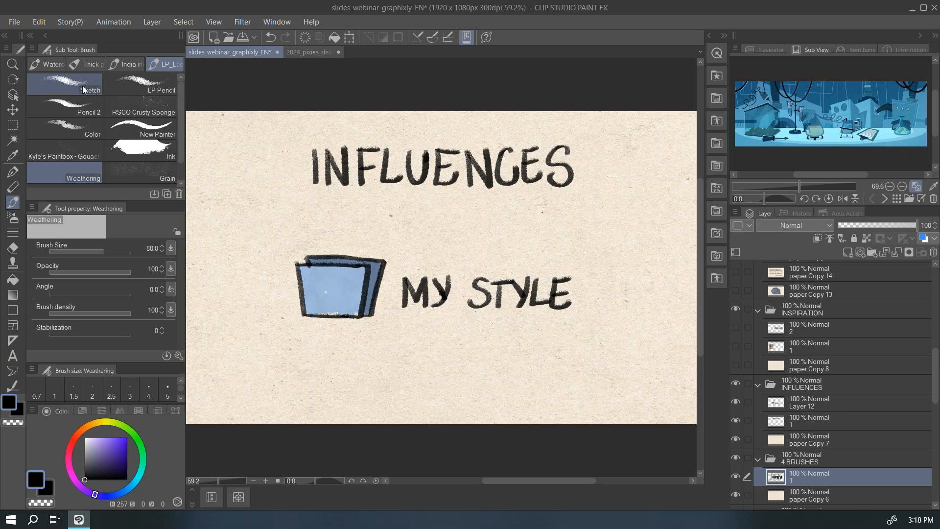
left_click(64, 106)
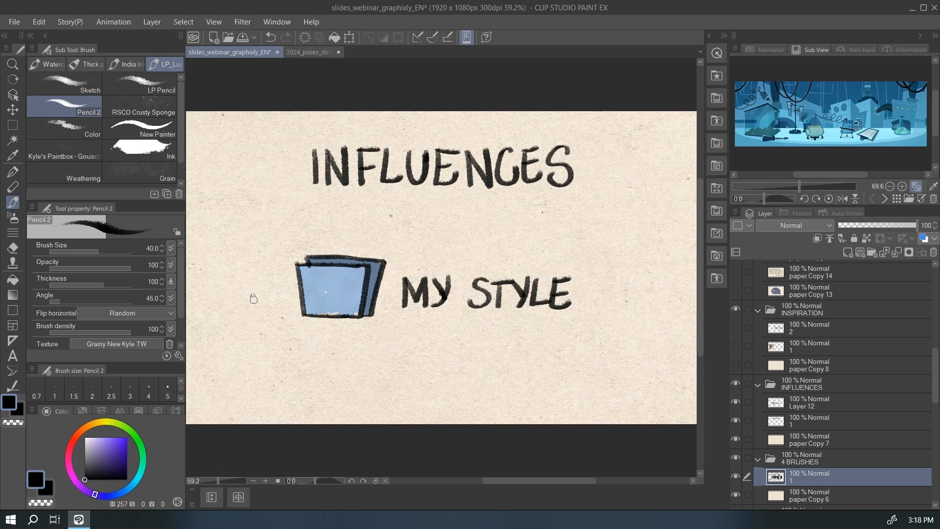
left_click(808, 407)
mouse_move(341, 226)
left_mouse_down()
mouse_move(265, 269)
mouse_move(623, 314)
mouse_move(296, 245)
mouse_move(274, 252)
left_mouse_up()
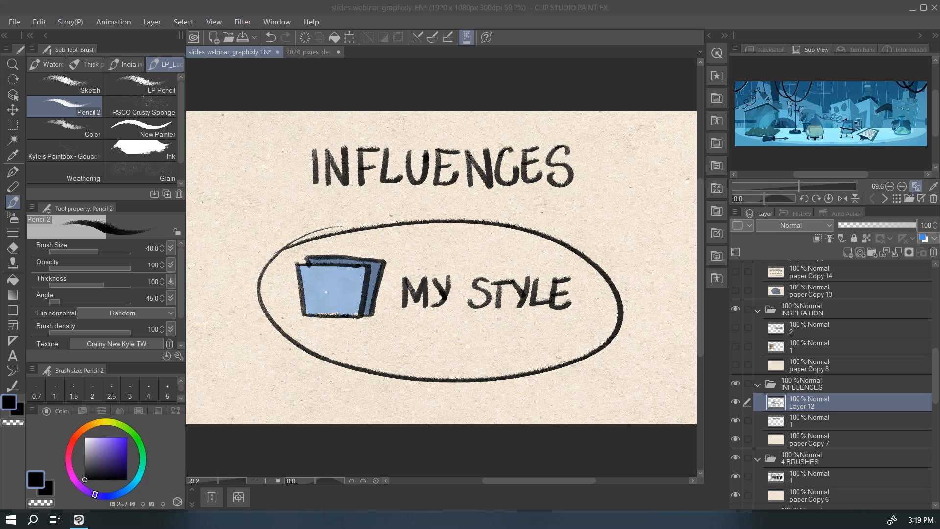
Switch to File Explorer and open the 101 dalmatians walt peregoy folder inside my_style.
left_click_drag(0, 82, 346, 67)
double_click(346, 67)
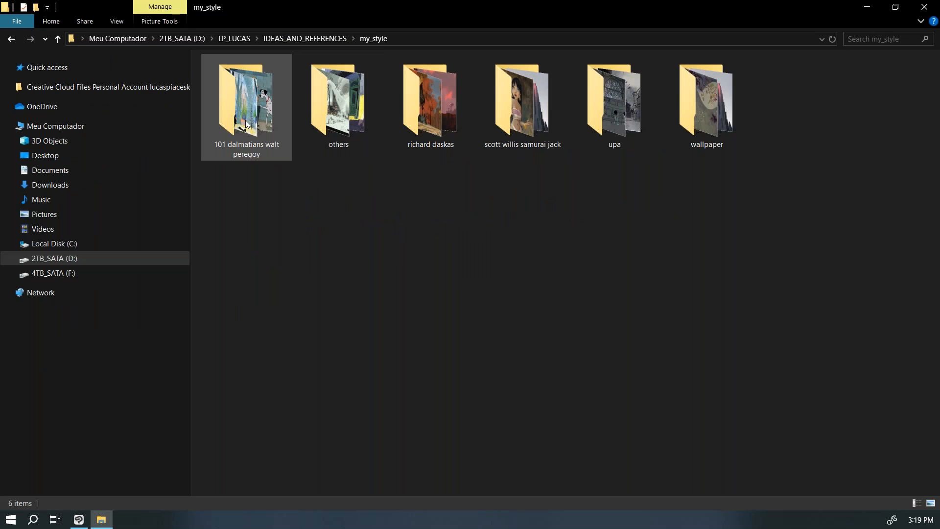
left_click(258, 129)
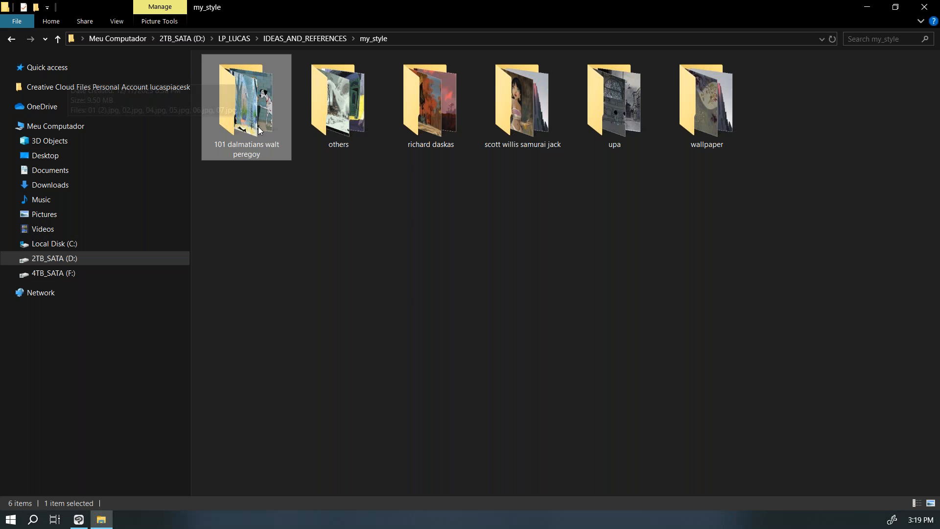
left_click(313, 201)
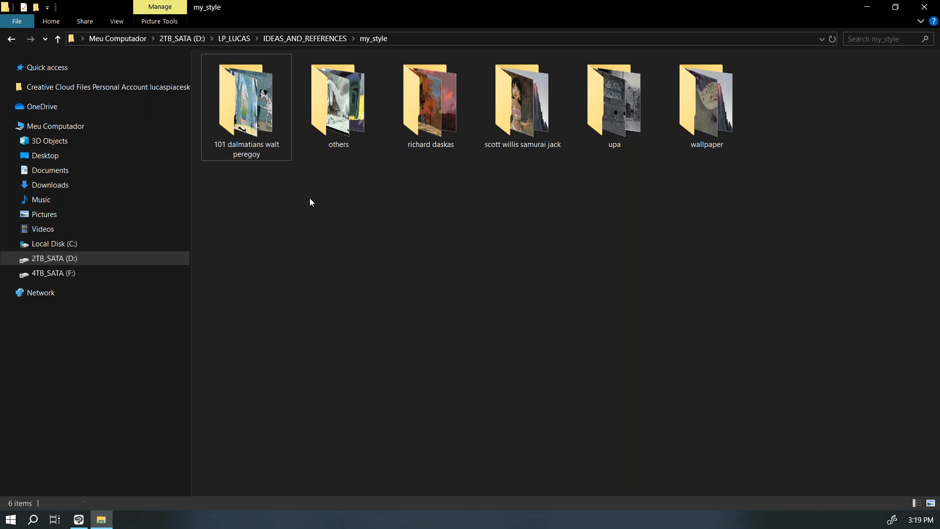
double_click(267, 148)
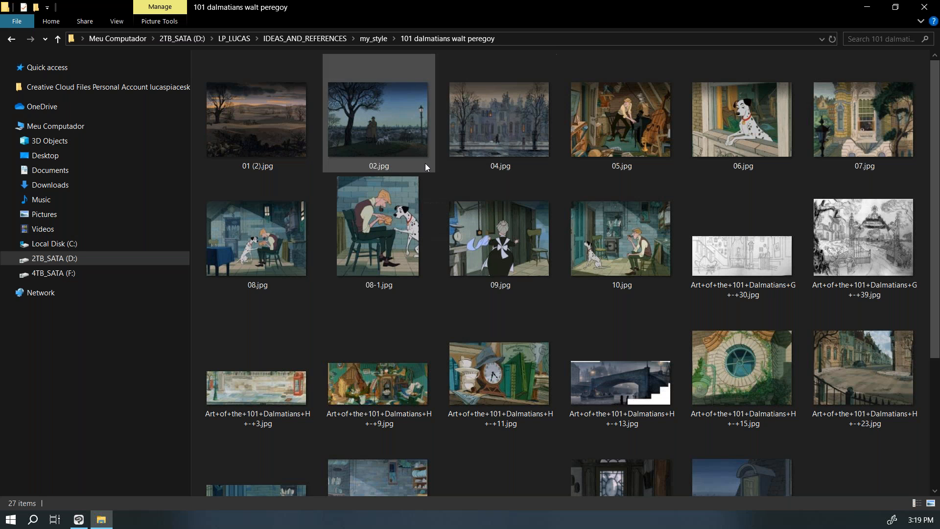
Enlarge the thumbnails and examine the 101 Dalmatians background art in the folder.
scroll(380, 175, "up", 1, "ctrl")
scroll(361, 173, "up", 2, "ctrl")
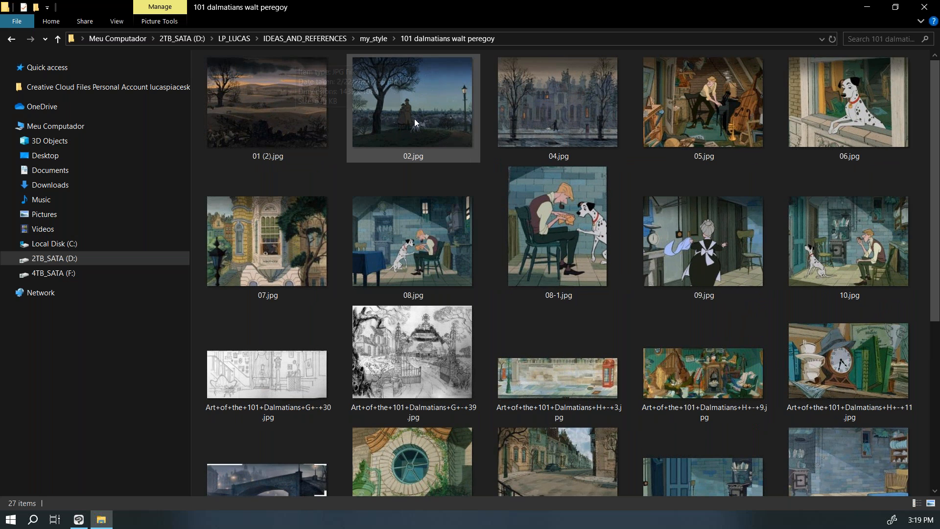
left_click(428, 142)
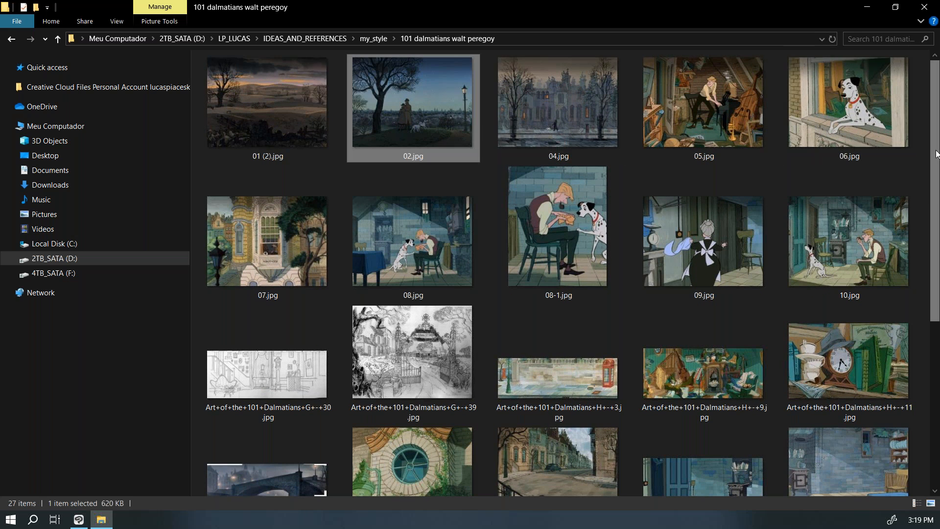
left_click_drag(935, 162, 921, 147)
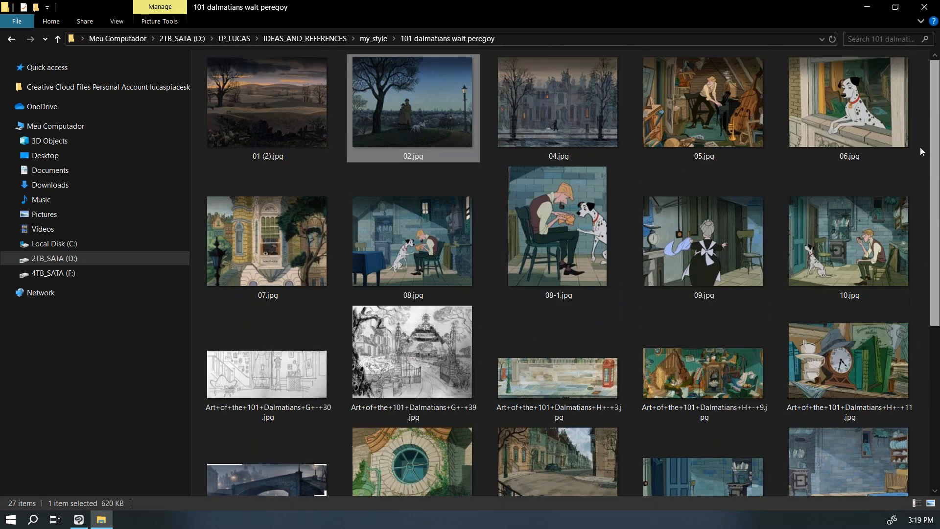
Open the others folder in my_style, view the lordbiernac-klaus-post-office image enlarged, and close it.
left_click(372, 39)
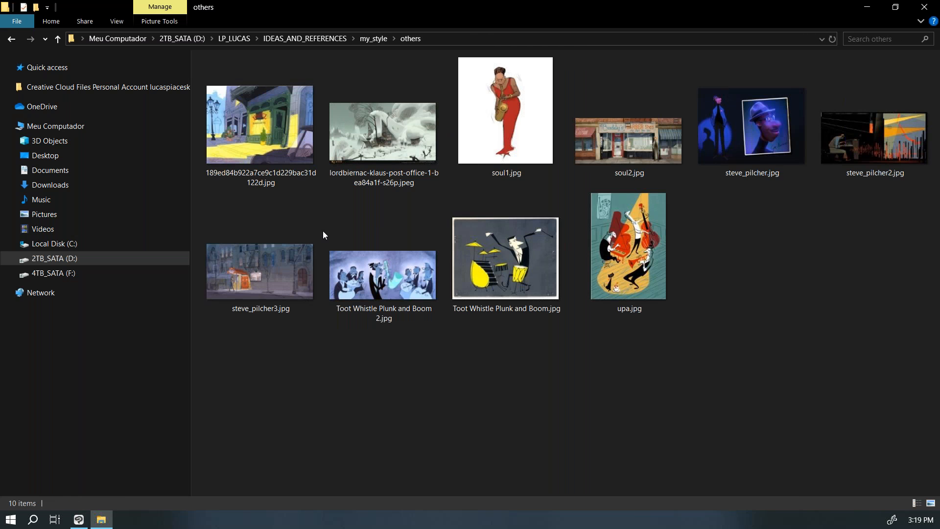
double_click(386, 139)
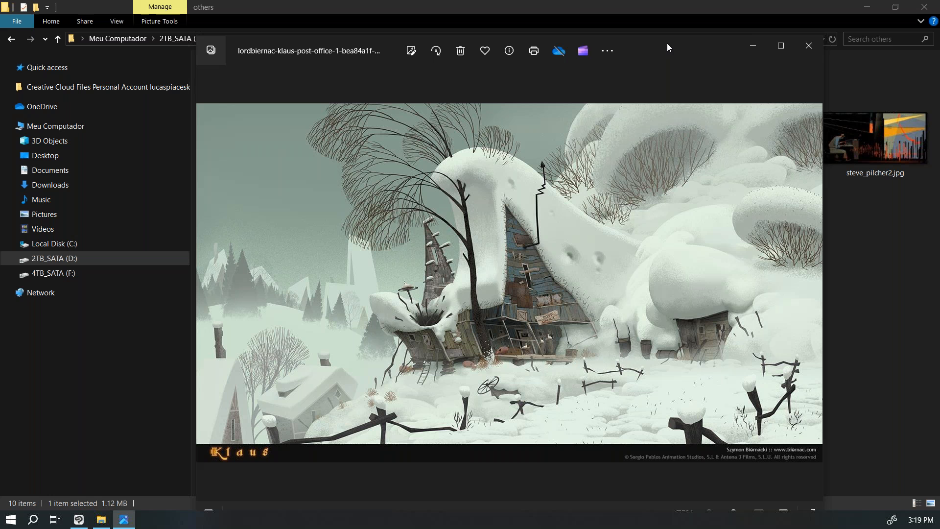
left_click(810, 44)
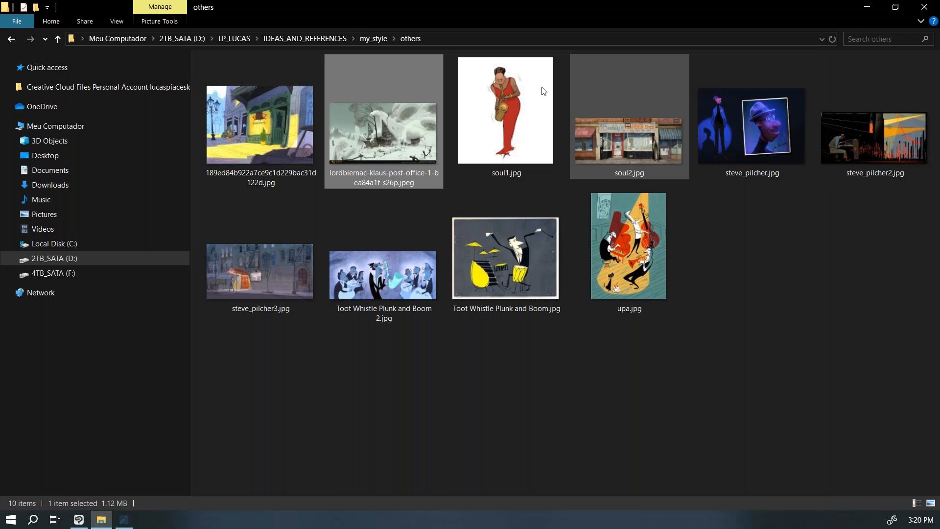
Open the scott willis samurai jack folder in my_style and look through its reference paintings.
left_click(370, 38)
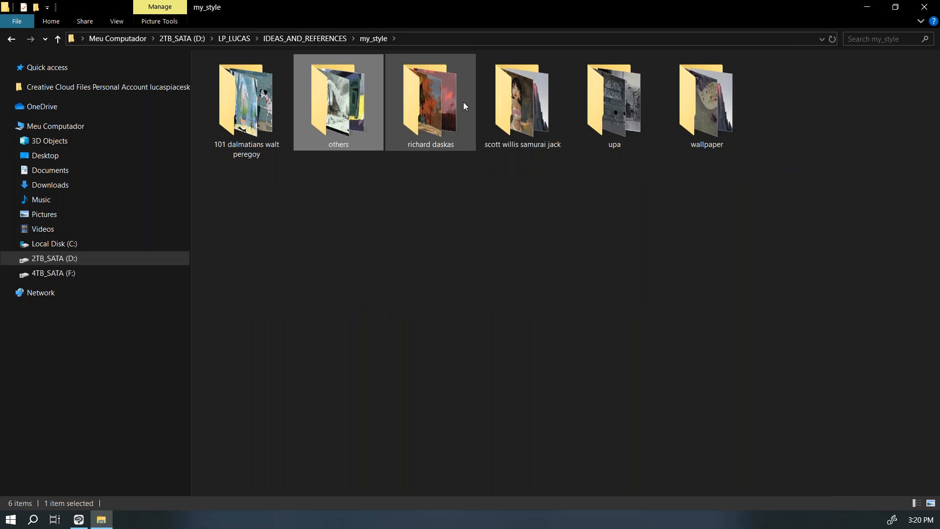
double_click(495, 107)
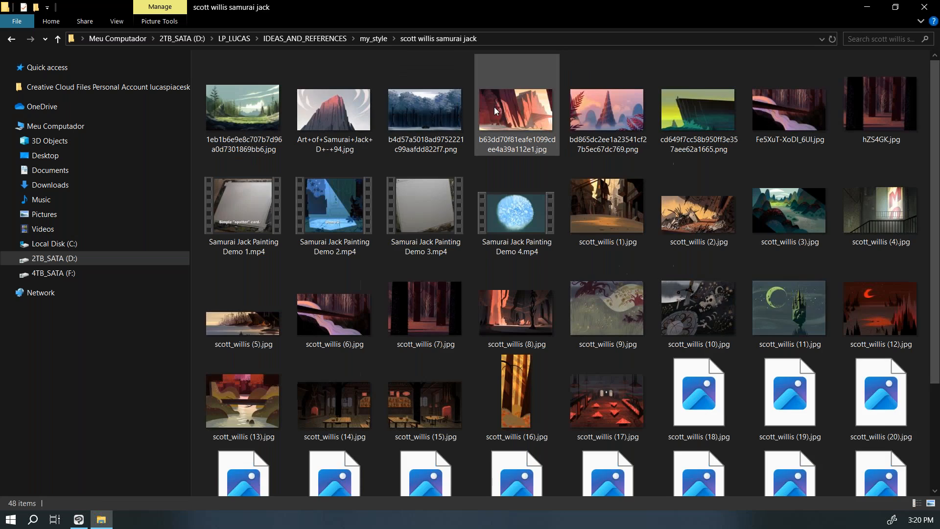
scroll(502, 98, "down", 3)
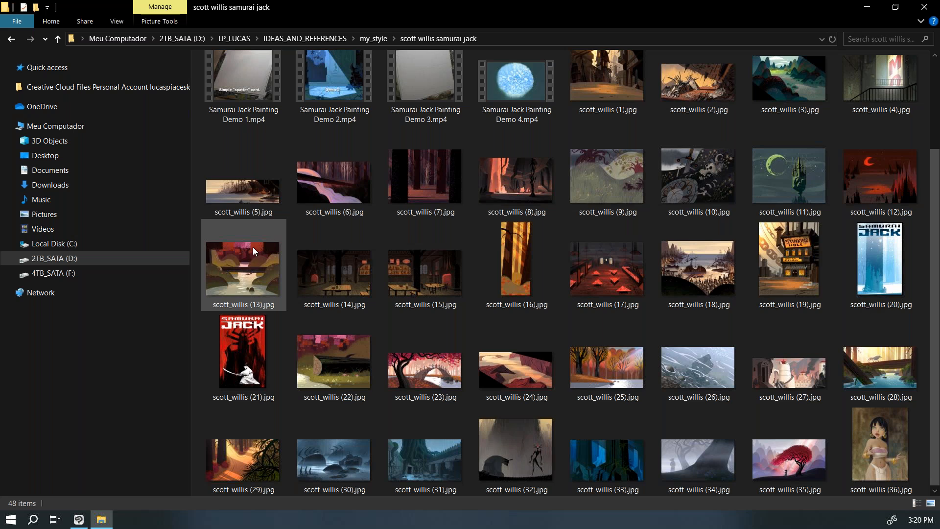
scroll(260, 253, "up", 3)
left_click(213, 128)
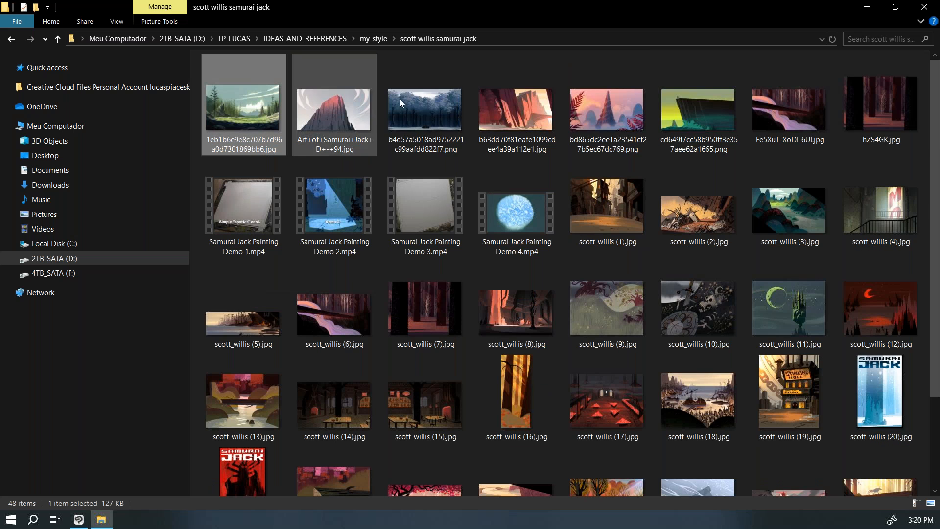
scroll(431, 113, "down", 3)
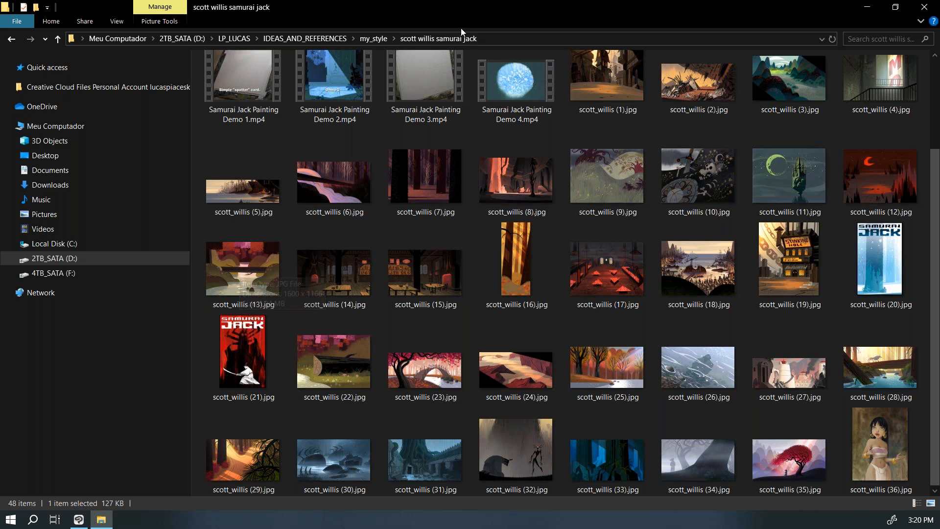
Open the upa folder in my_style, look through its rooty-toot-toot background images enlarged, and return to my_style.
left_click(384, 39)
double_click(614, 100)
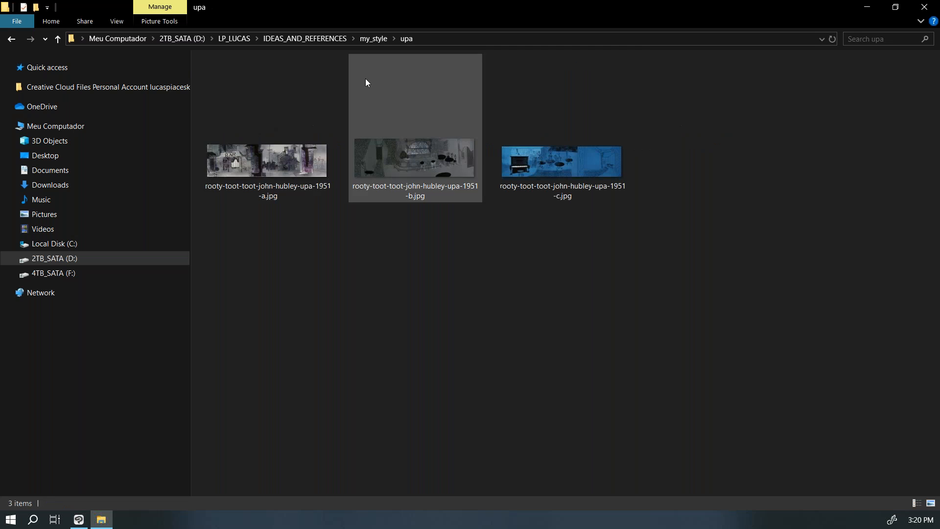
double_click(233, 137)
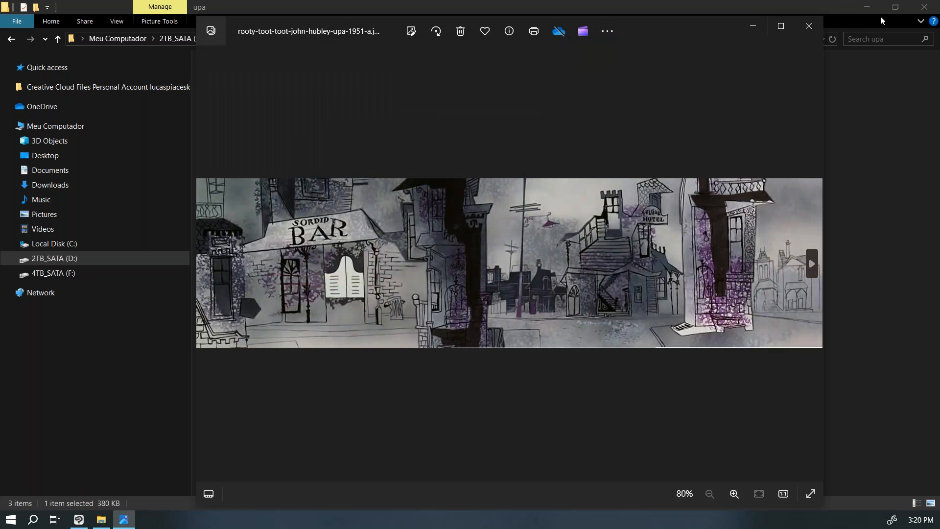
key("Right")
key("Right")
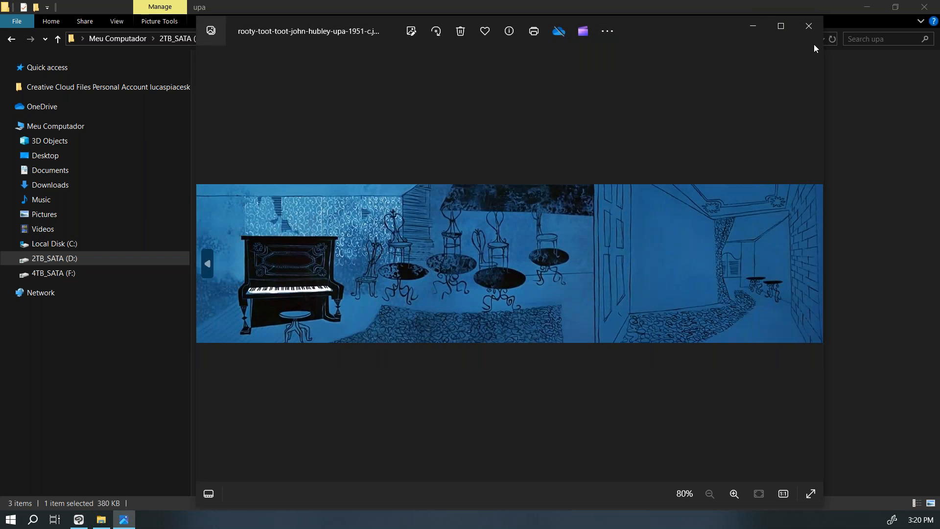
key("Left")
key("Right")
key("Left")
key("Left")
left_click(813, 27)
key("BackSpace")
left_click(539, 252)
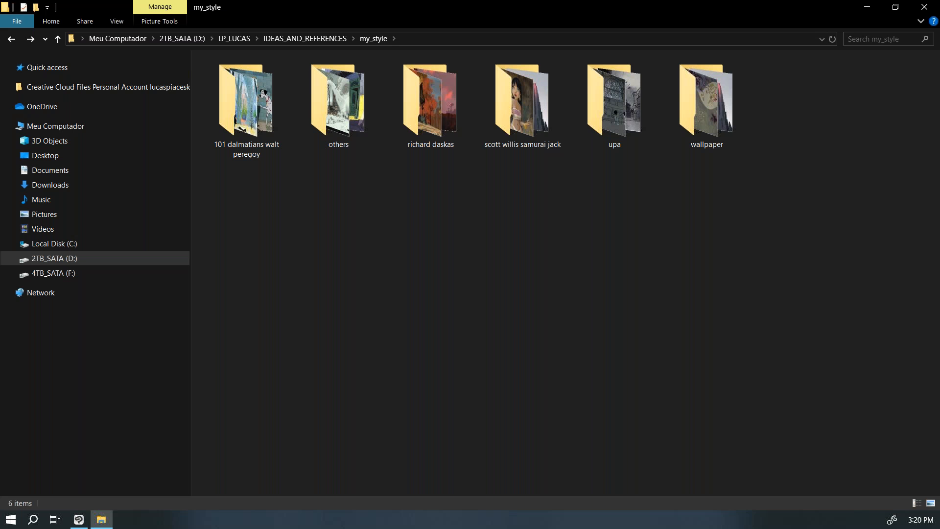
Switch to Clip Studio Paint and show the paper Copy 8, 1 and 2 layers of the INSPIRATION folder.
key("alt+Tab")
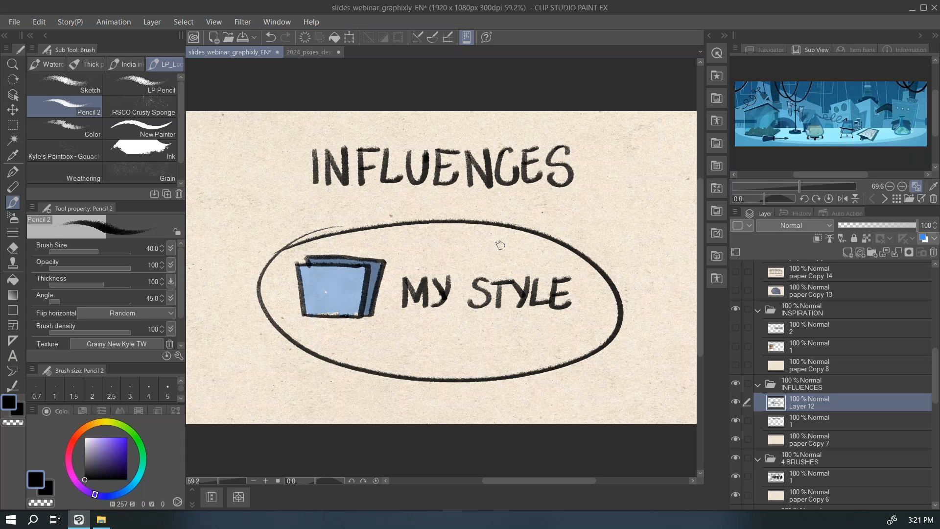
left_click(787, 368)
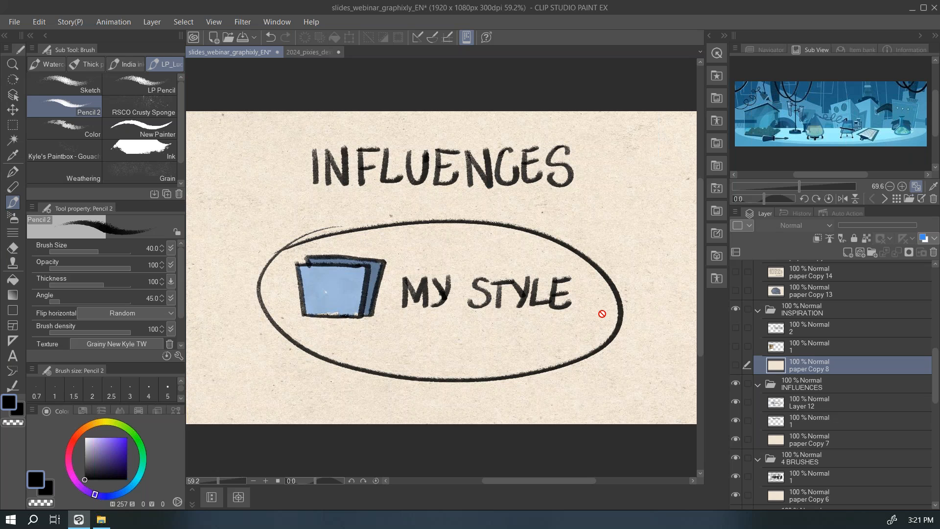
left_click(736, 365)
left_click(736, 347)
left_click(736, 328)
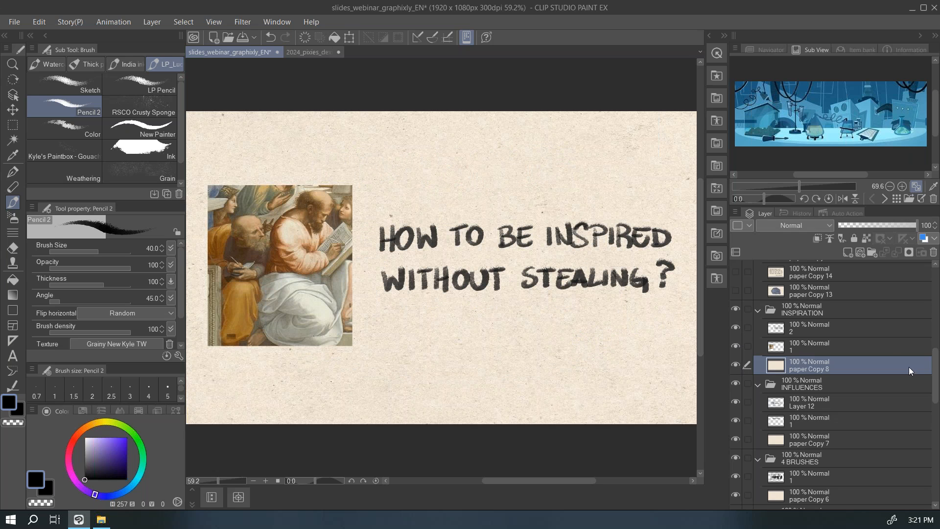
Show the paper Copy 13 layer with the stone quote slide above the INSPIRATION folder.
scroll(936, 375, "up", 1)
scroll(937, 374, "up", 5)
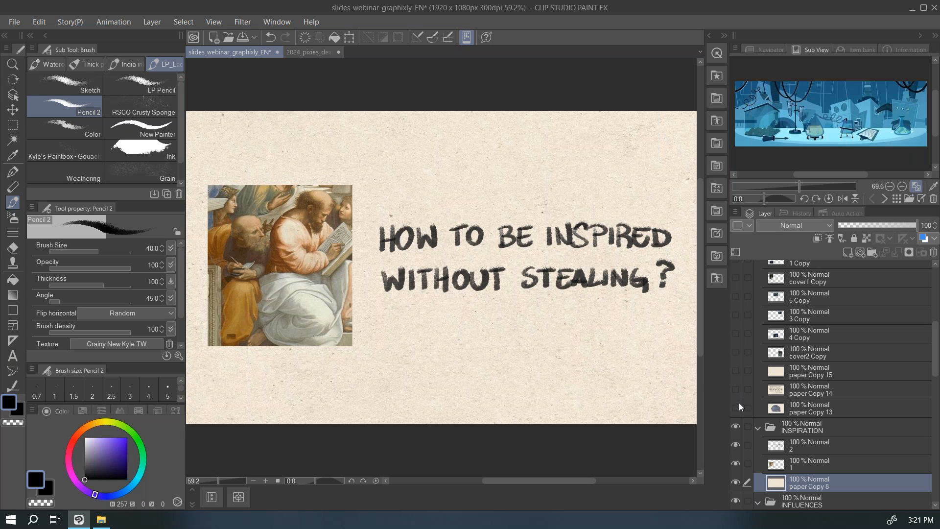
left_click(736, 408)
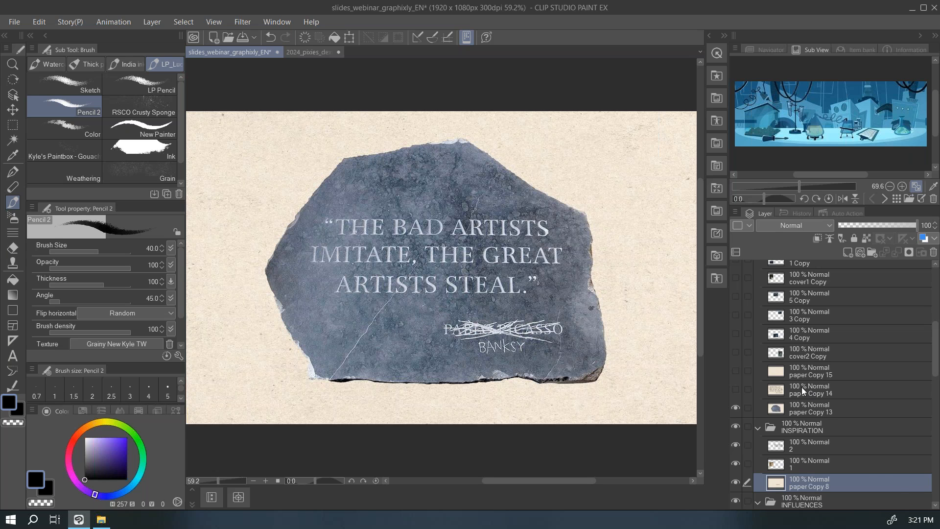
Draw a pencil stroke over the crossed-out Pablo Picasso name on the paper Copy 13 layer and undo it.
left_click(798, 414)
left_click_drag(443, 329, 569, 334)
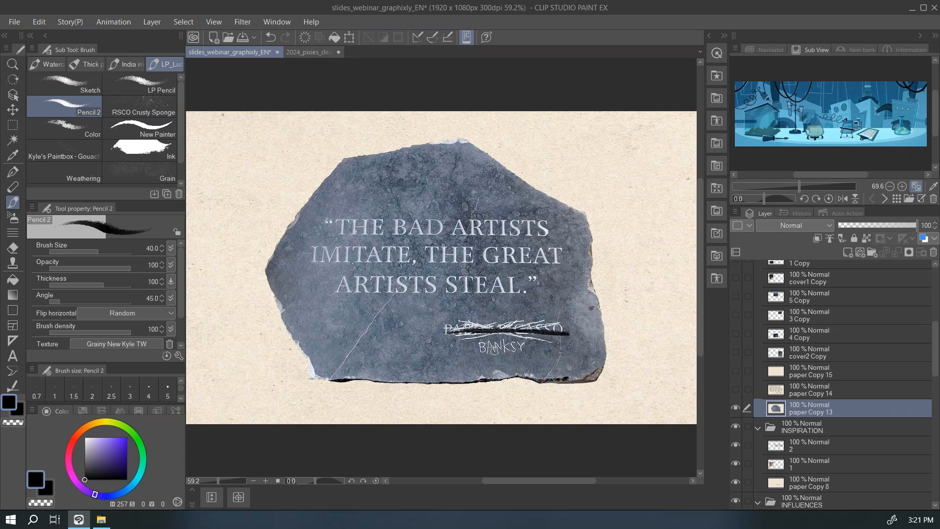
key("ctrl+z")
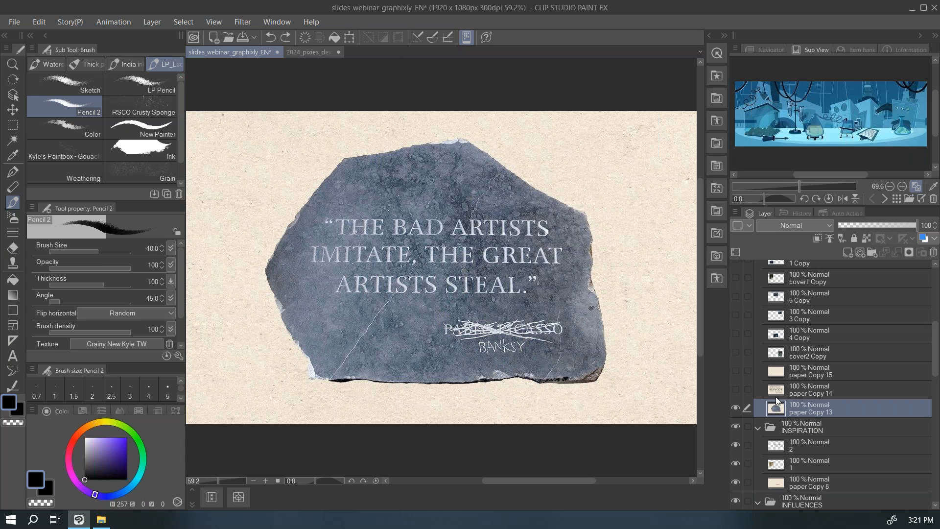
Select the paper Copy 14 layer and show its Dizzy Gillespie quote slide.
left_click(779, 392)
left_click(736, 389)
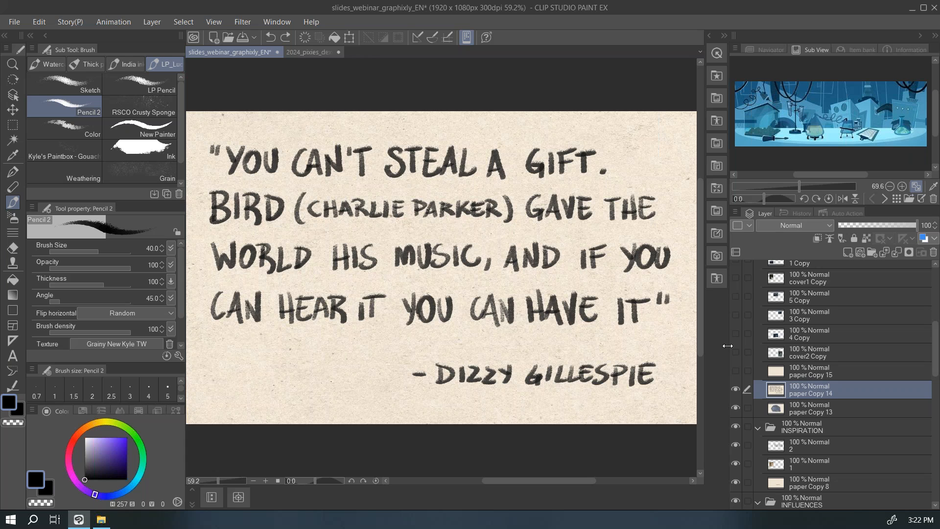
Build up the reference collage by showing paper Copy 15, cover2 Copy, 4 Copy, 3 Copy, 5 Copy, cover1 Copy and 1 Copy.
left_click(736, 371)
left_click(735, 352)
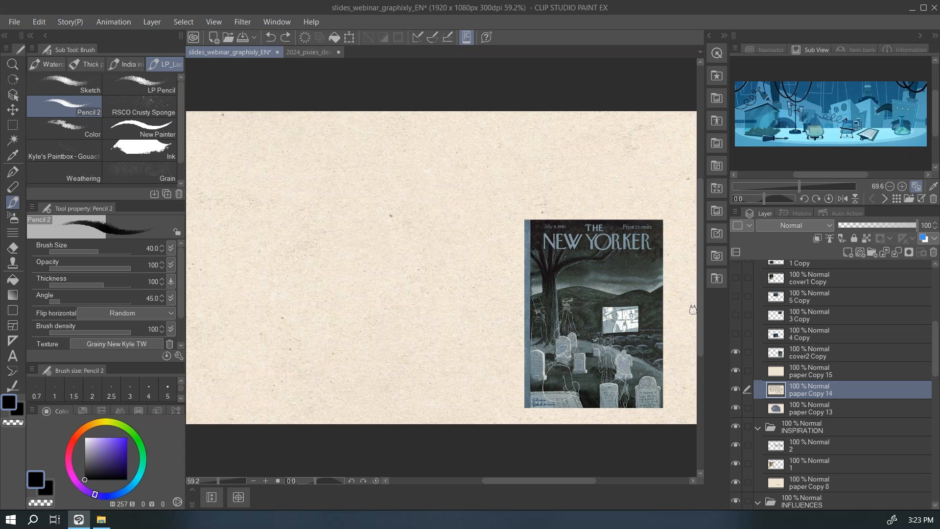
left_click(736, 334)
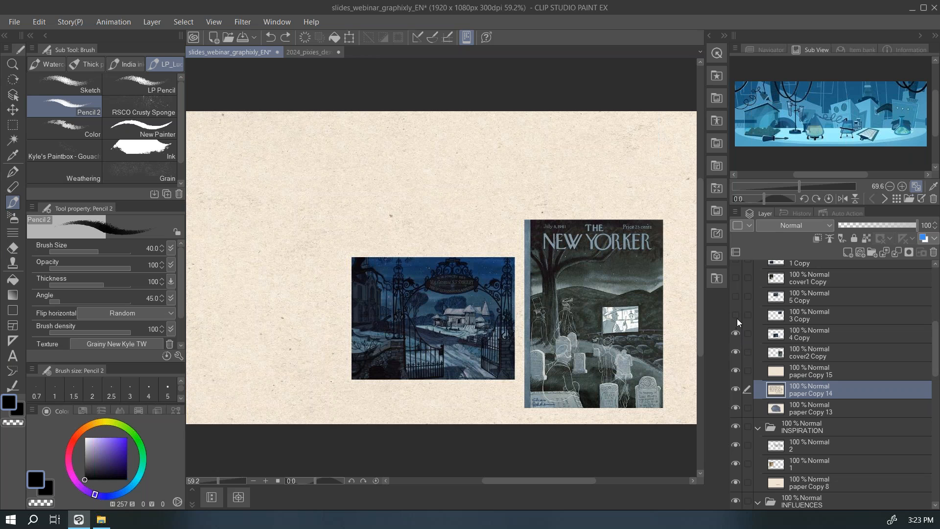
left_click(735, 316)
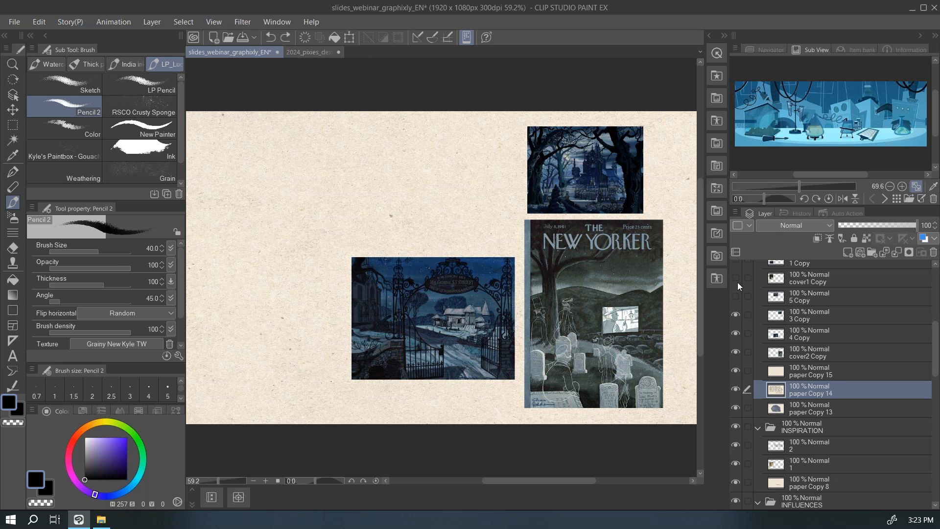
left_click(736, 297)
scroll(739, 396, "up", 5)
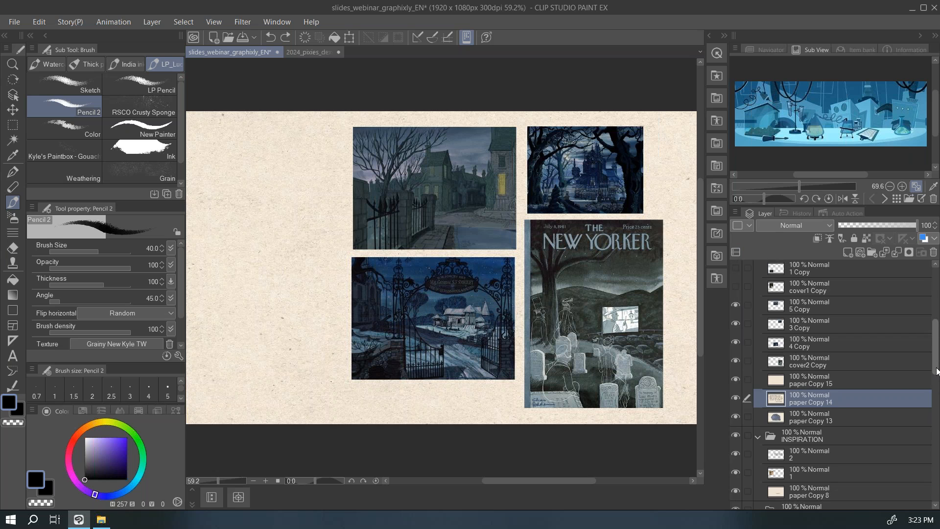
left_click(737, 396)
left_click(737, 379)
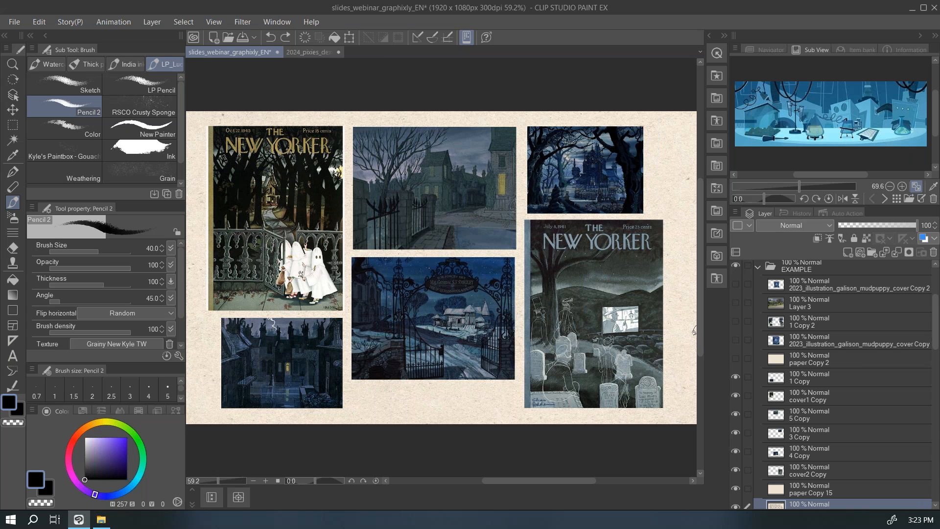
Show the 2023_illustration_galison_mudpuppy_cover Copy, paper Copy 2 and 1 Copy 2 layers in the EXAMPLE folder.
left_click(736, 358)
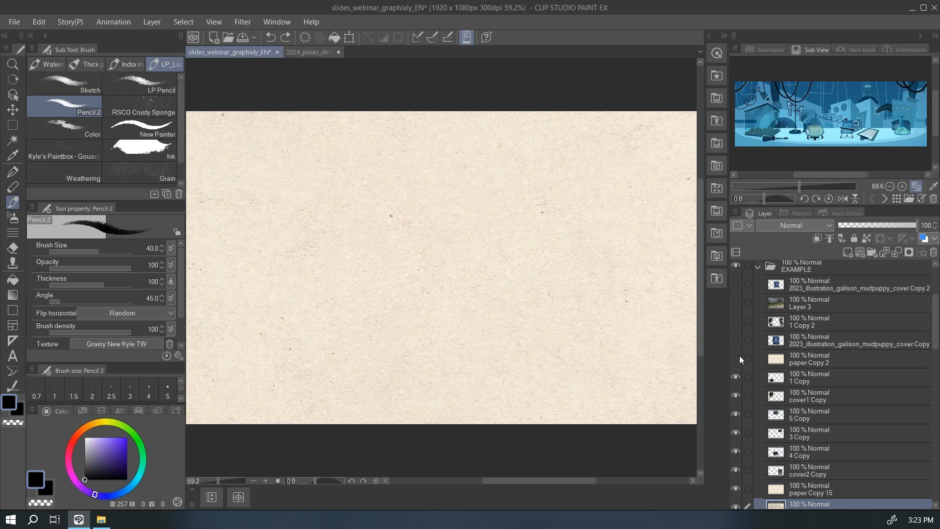
left_click(737, 357)
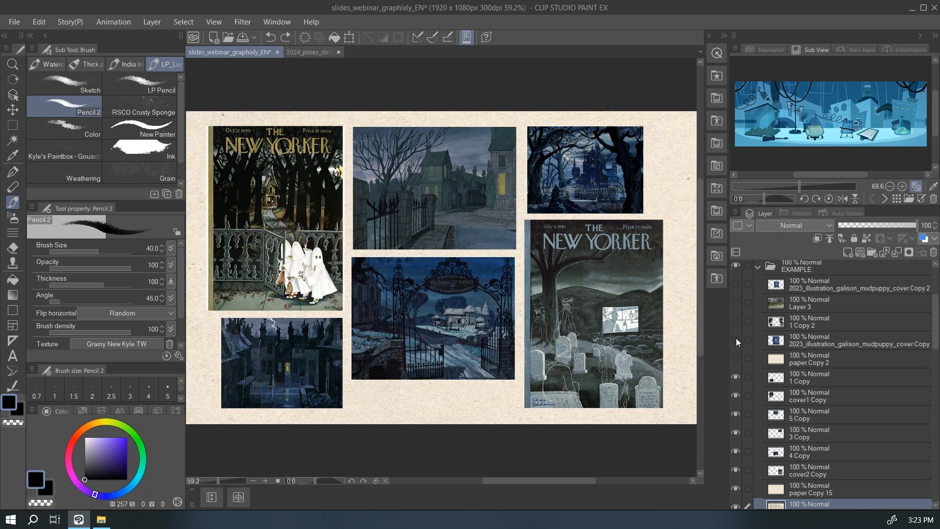
left_click(736, 340)
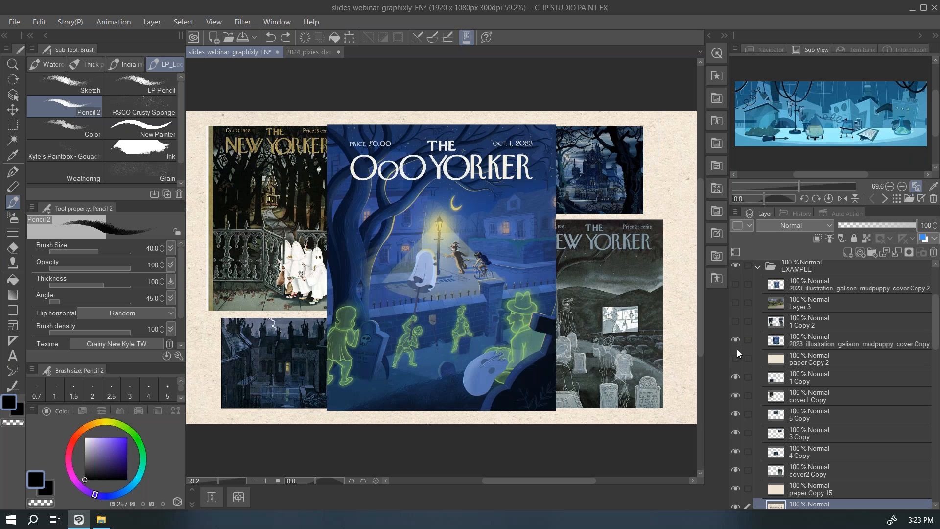
left_click(735, 355)
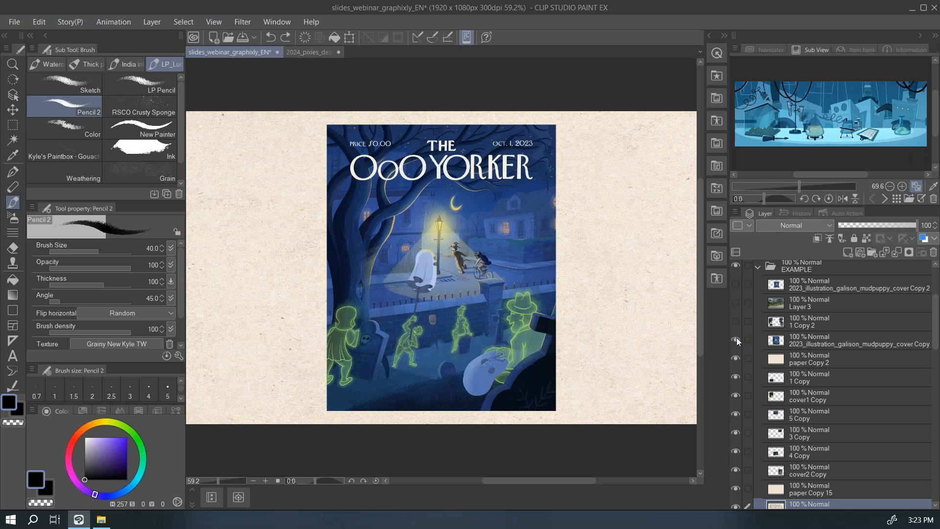
left_click(736, 322)
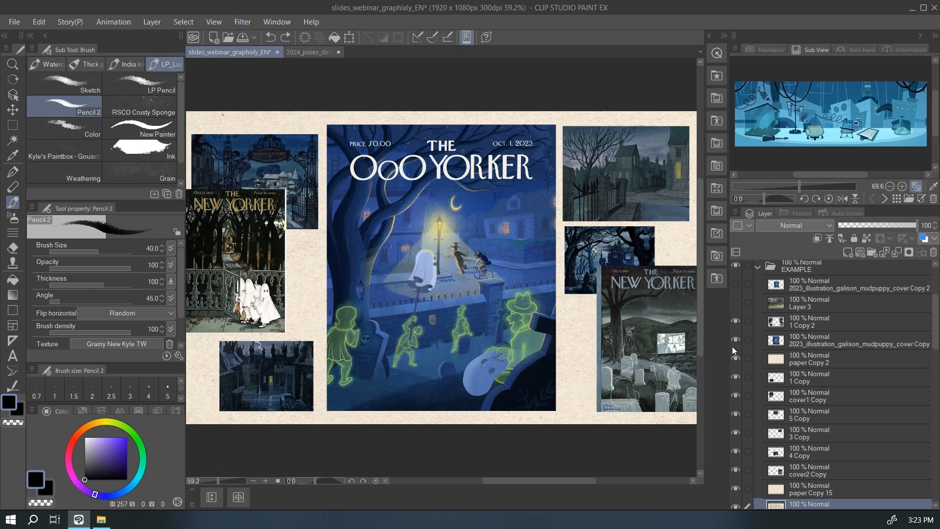
Examine the 1945 New Yorker cover with the ghost costumes up close and select the 1 Copy 2 layer.
key("ctrl+minus")
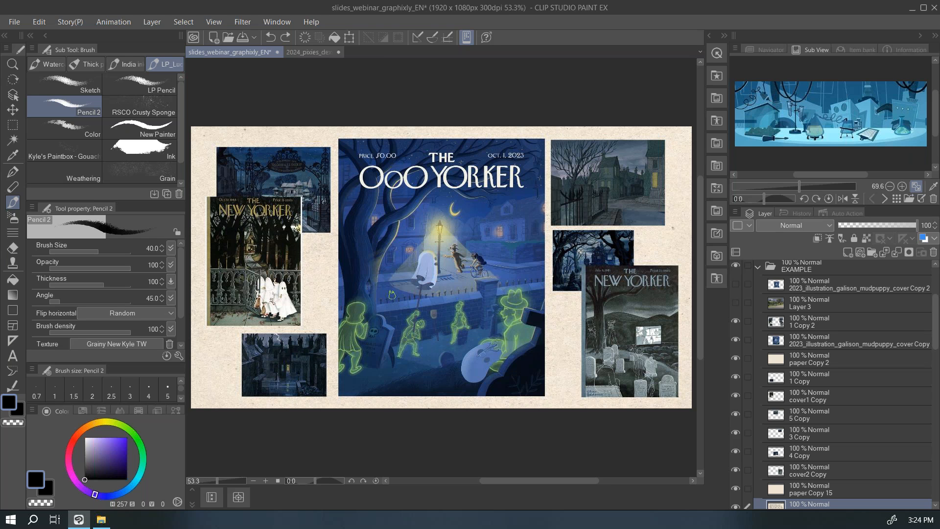
left_click_drag(246, 300, 250, 302)
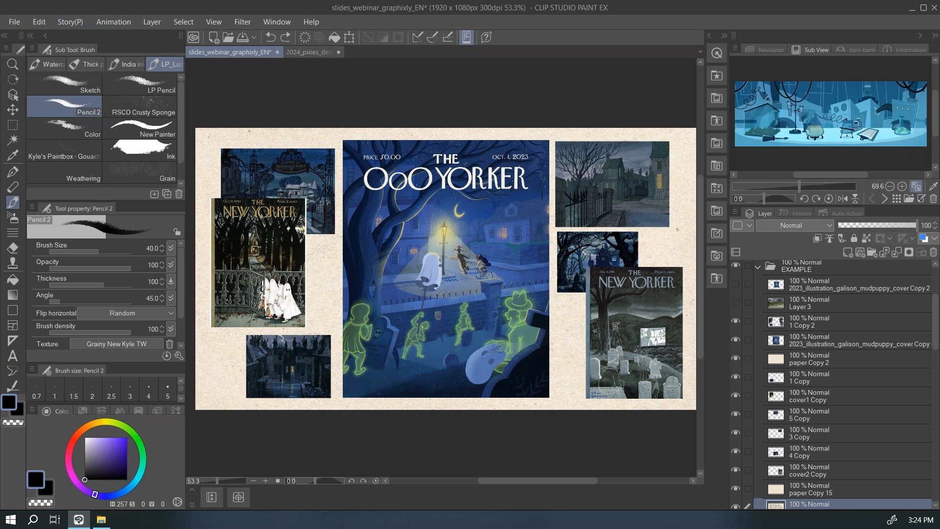
scroll(265, 287, "up", 1)
left_click_drag(269, 288, 292, 286)
left_click_drag(290, 260, 360, 240)
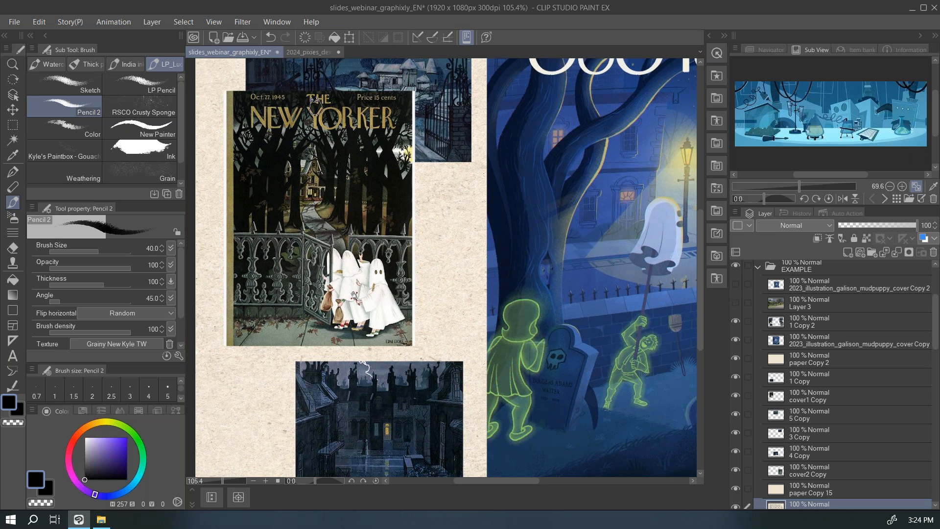
left_click(795, 321)
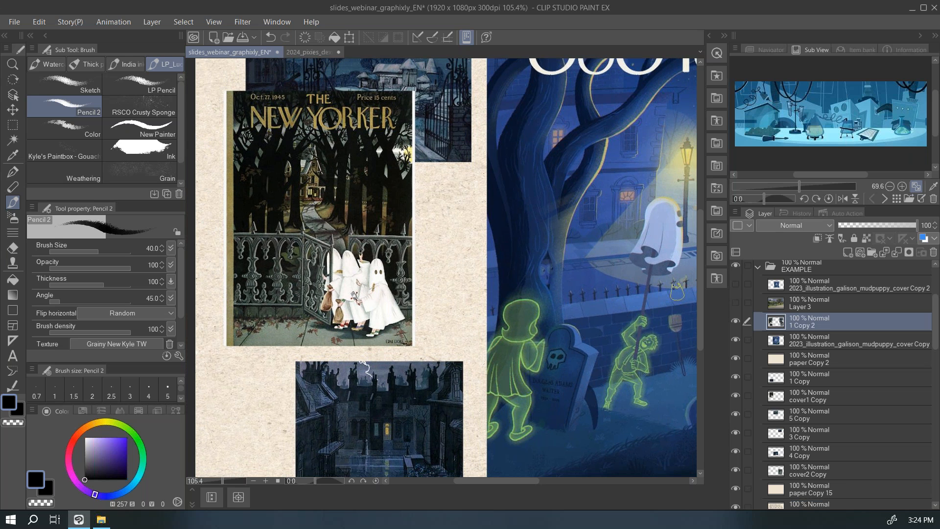
Circle the 1945 New Yorker cover in pencil, link it to the OoO Yorker illustration with a line, and undo the strokes.
mouse_move(256, 93)
left_mouse_down()
mouse_move(298, 357)
mouse_move(373, 74)
mouse_move(210, 162)
left_mouse_up()
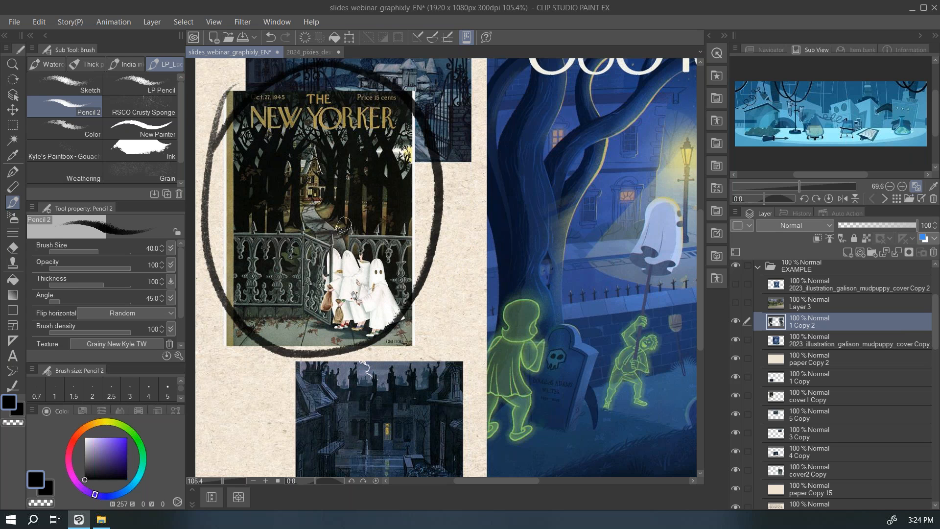
key("ctrl+z")
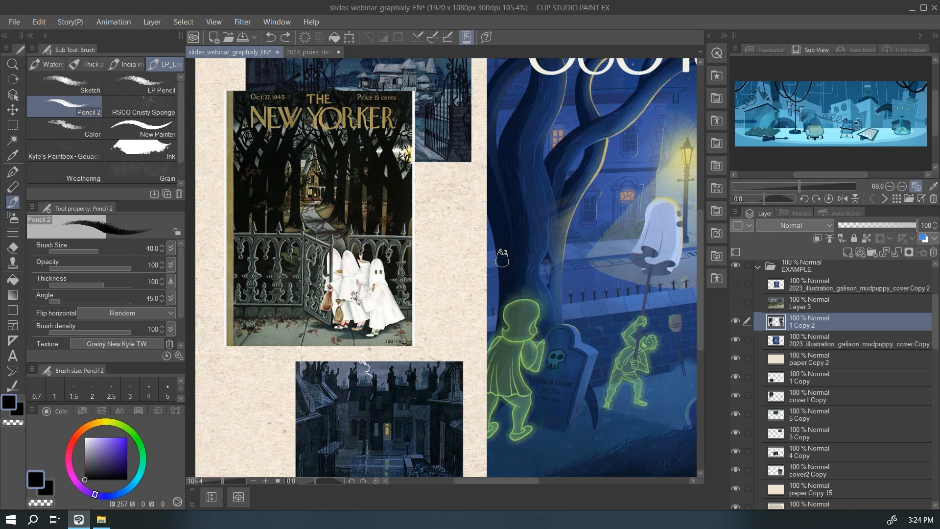
scroll(431, 292, "down", 1)
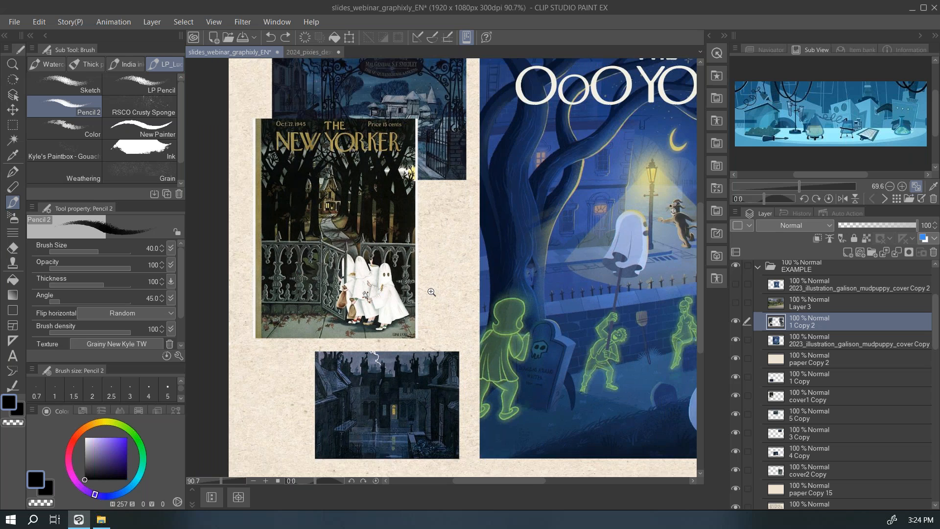
scroll(431, 292, "down", 2)
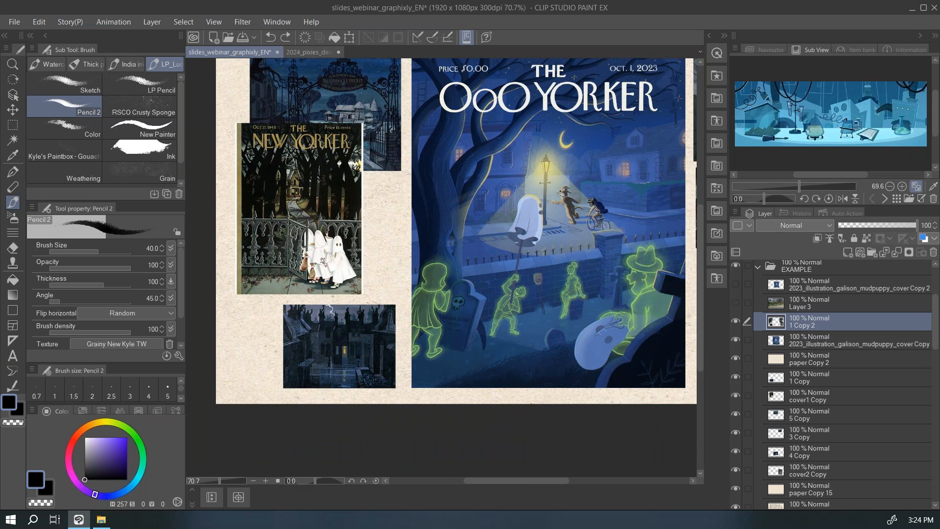
mouse_move(235, 121)
left_mouse_down()
mouse_move(328, 308)
mouse_move(214, 221)
mouse_move(220, 254)
left_mouse_up()
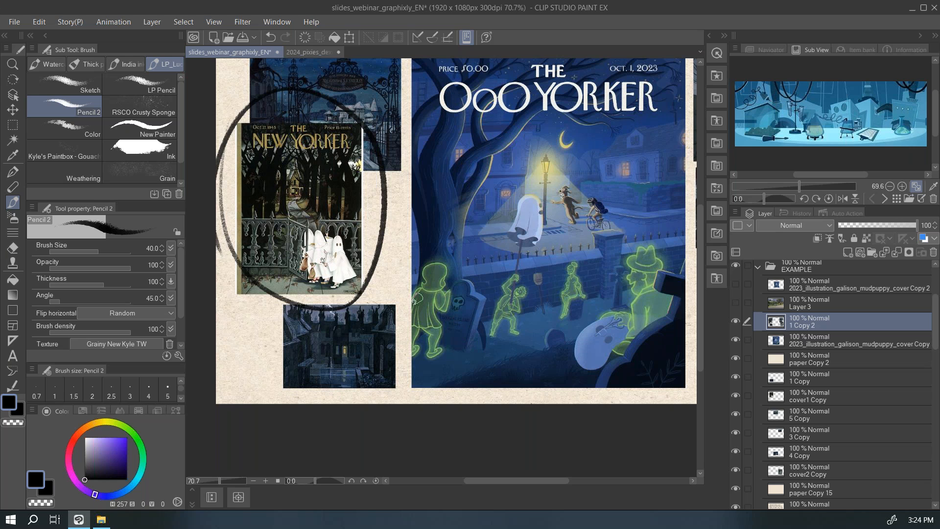
left_click_drag(383, 211, 466, 195)
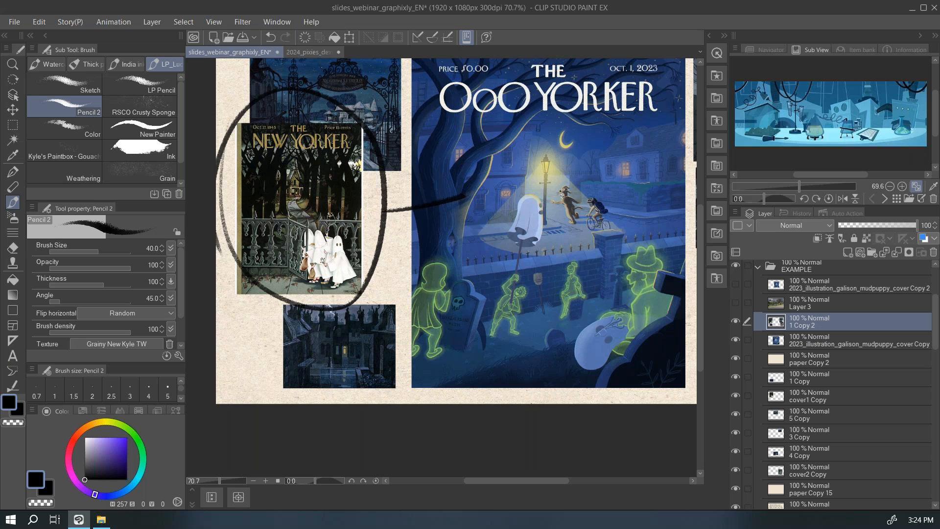
key("ctrl+z")
key("ctrl+z")
Circle the iron fence in the gray street background and outline the whole picture with the Pencil 2 brush.
mouse_move(494, 288)
left_mouse_down()
mouse_move(359, 265)
mouse_move(325, 266)
mouse_move(325, 284)
left_mouse_up()
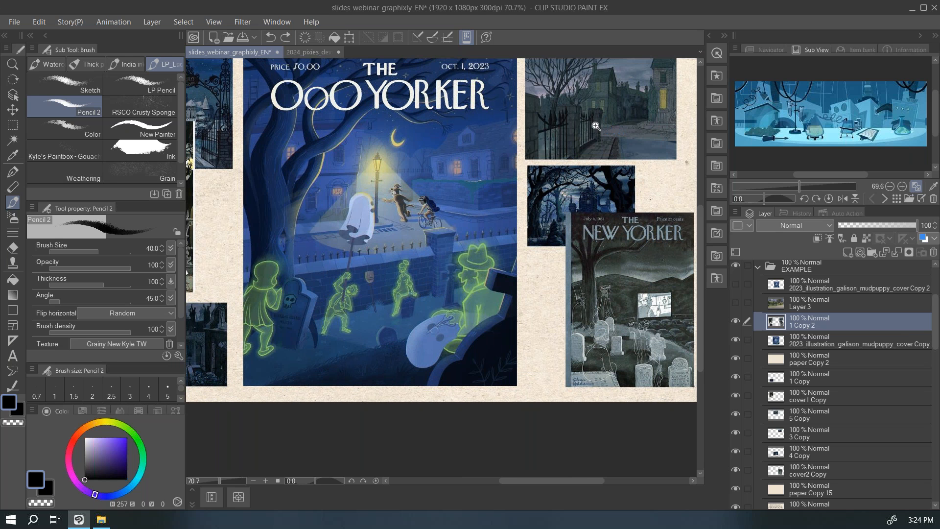
scroll(602, 129, "up", 3)
left_click_drag(605, 129, 491, 207)
mouse_move(416, 127)
left_mouse_down()
mouse_move(542, 204)
mouse_move(342, 173)
left_mouse_up()
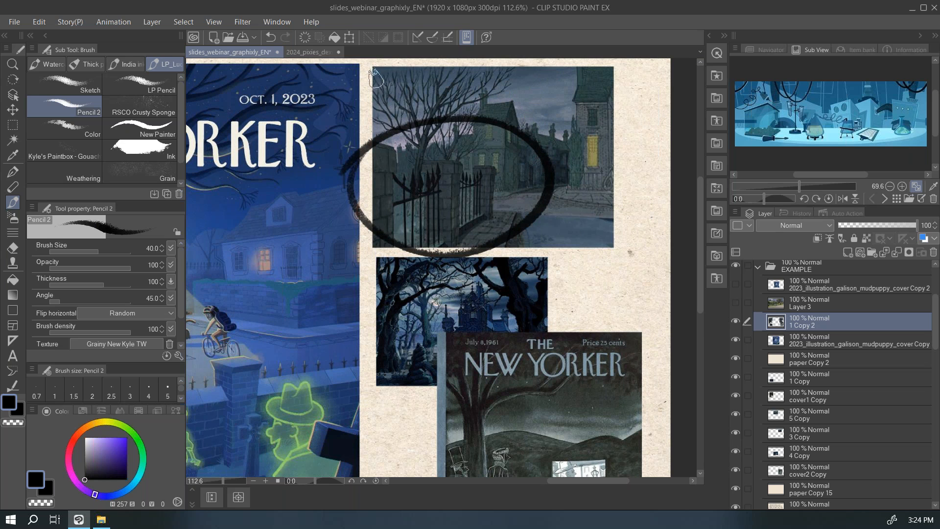
mouse_move(372, 69)
left_mouse_down()
mouse_move(373, 252)
mouse_move(622, 252)
mouse_move(613, 68)
mouse_move(365, 71)
left_mouse_up()
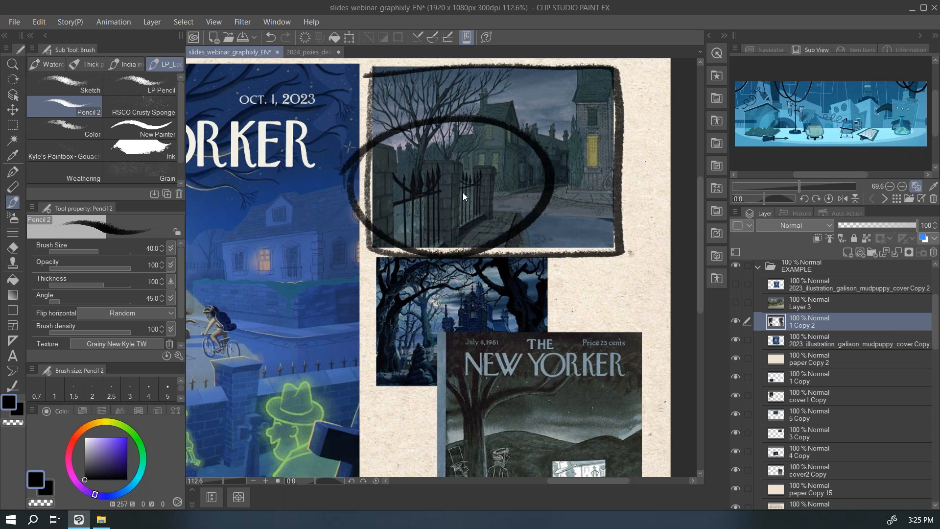
Undo the outline around the gray street background and compare the picture with the wall and fence in the OoO Yorker illustration.
key("ctrl+z")
mouse_move(302, 314)
left_mouse_down()
mouse_move(566, 139)
mouse_move(421, 218)
mouse_move(290, 329)
left_mouse_up()
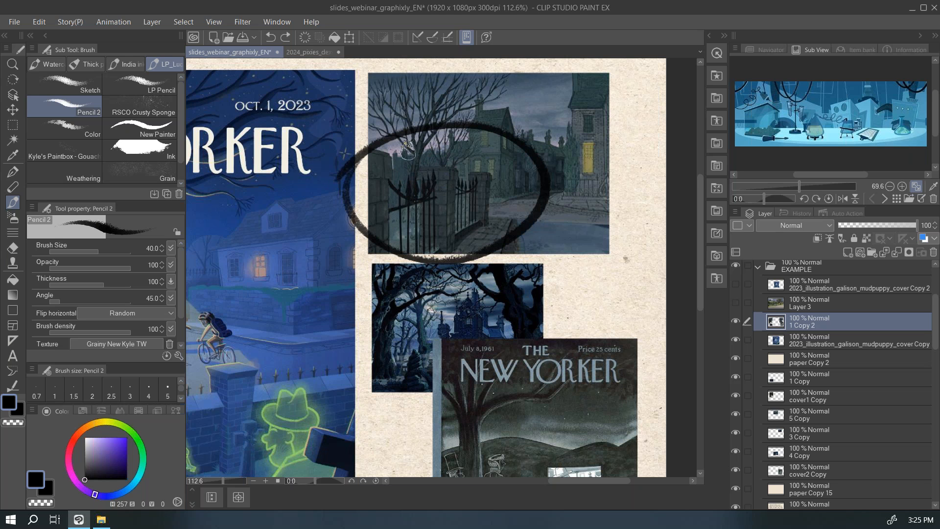
left_click_drag(367, 272, 598, 122)
mouse_move(360, 230)
left_mouse_down()
mouse_move(433, 195)
mouse_move(392, 195)
left_mouse_up()
key("ctrl+z")
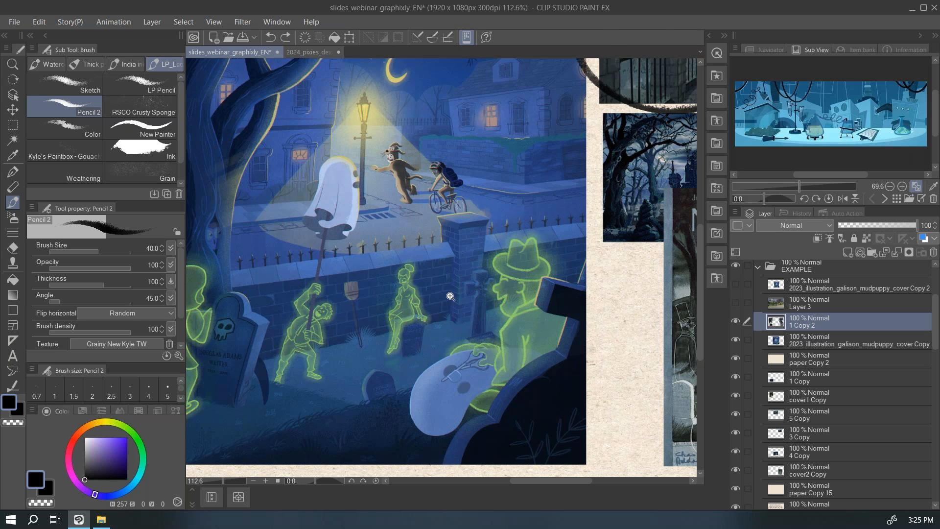
scroll(450, 296, "down", 3)
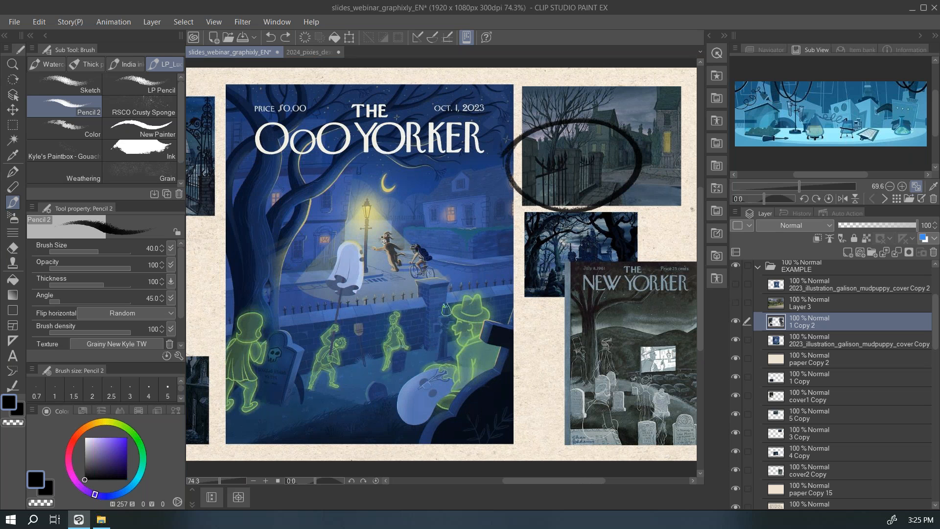
Circle the ghosts and gravestones on the July 8, 1961 New Yorker cover in pencil and undo the stroke.
left_click_drag(549, 371, 462, 291)
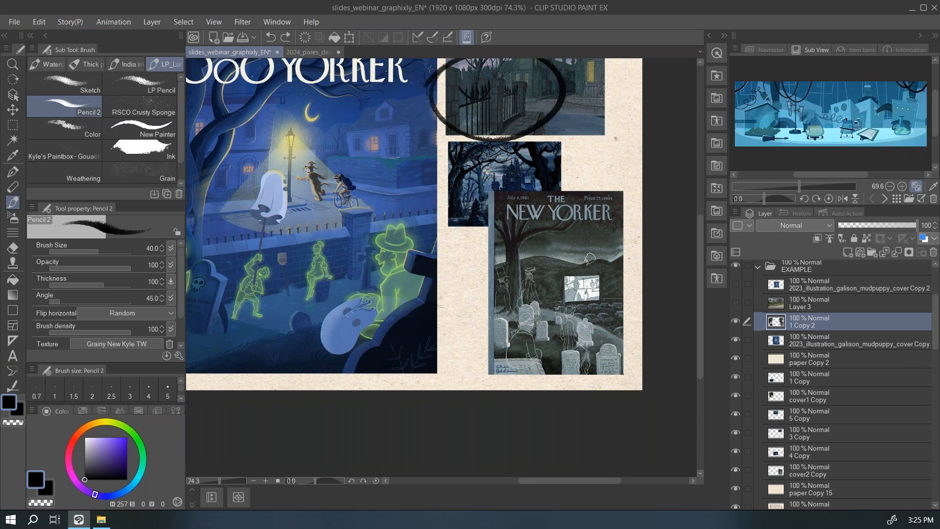
left_click_drag(405, 257, 373, 297)
scroll(541, 284, "up", 2)
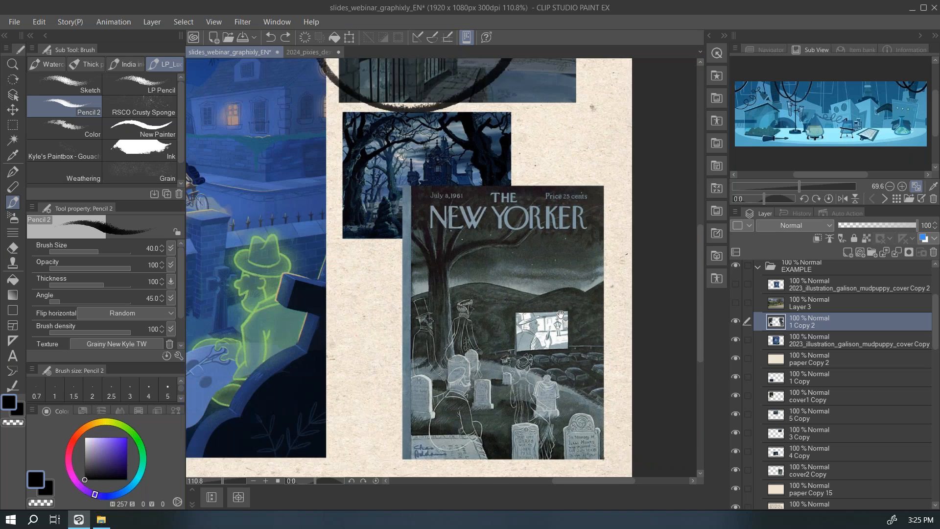
left_click_drag(560, 313, 568, 261)
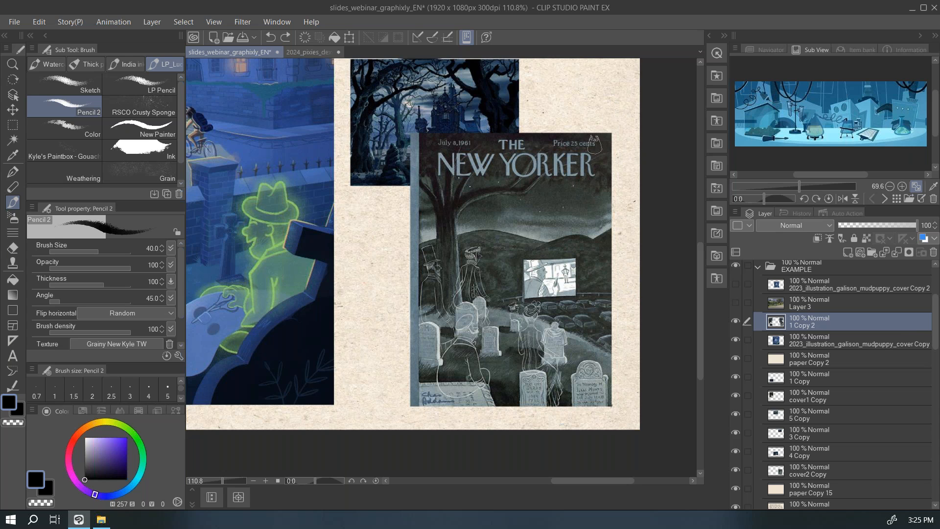
mouse_move(451, 221)
left_mouse_down()
mouse_move(429, 214)
mouse_move(368, 365)
mouse_move(564, 411)
mouse_move(590, 279)
mouse_move(382, 231)
left_mouse_up()
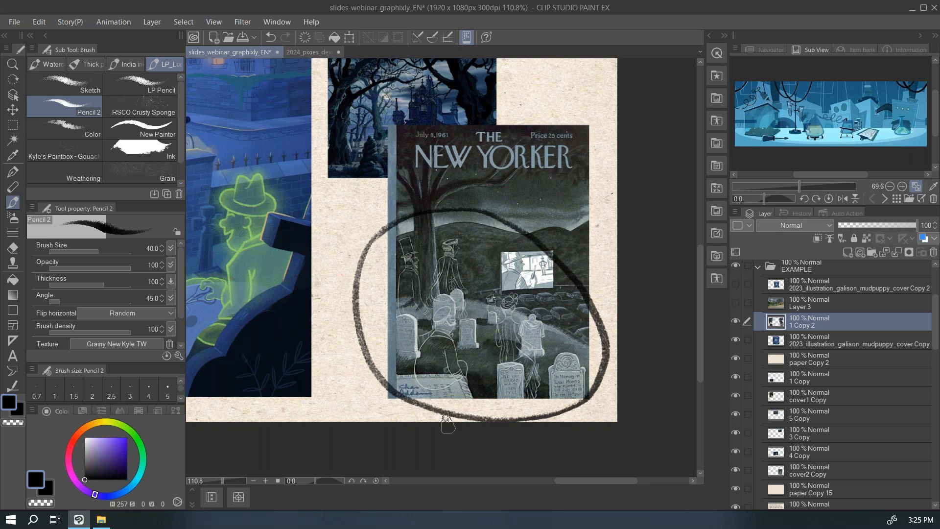
key("ctrl+z")
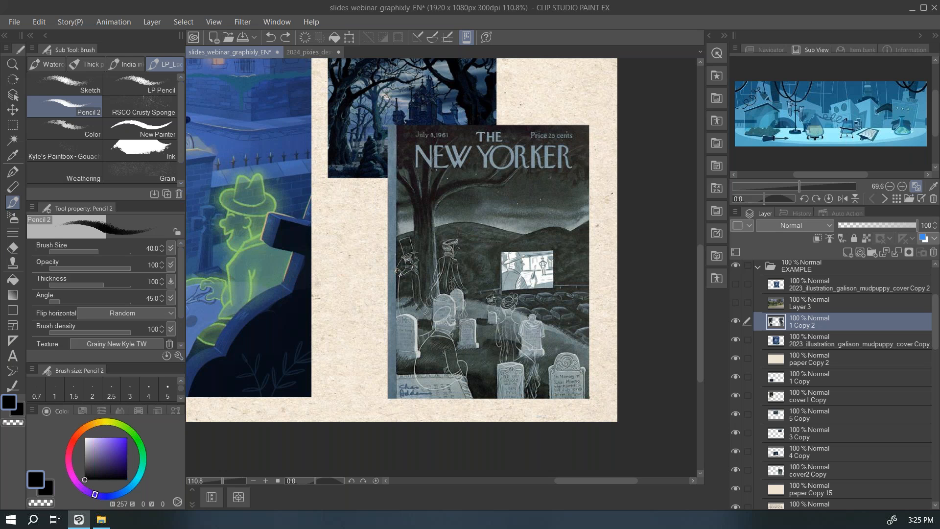
Circle the white ghost sheet, palette and small hanging object in the OoO Yorker illustration, undo the pencil marks and fit the slide in view.
key("ctrl+0")
mouse_move(468, 355)
left_mouse_down()
mouse_move(492, 365)
mouse_move(519, 410)
left_mouse_up()
left_click_drag(572, 351, 572, 366)
mouse_move(512, 388)
left_mouse_down()
mouse_move(486, 380)
mouse_move(477, 396)
left_mouse_up()
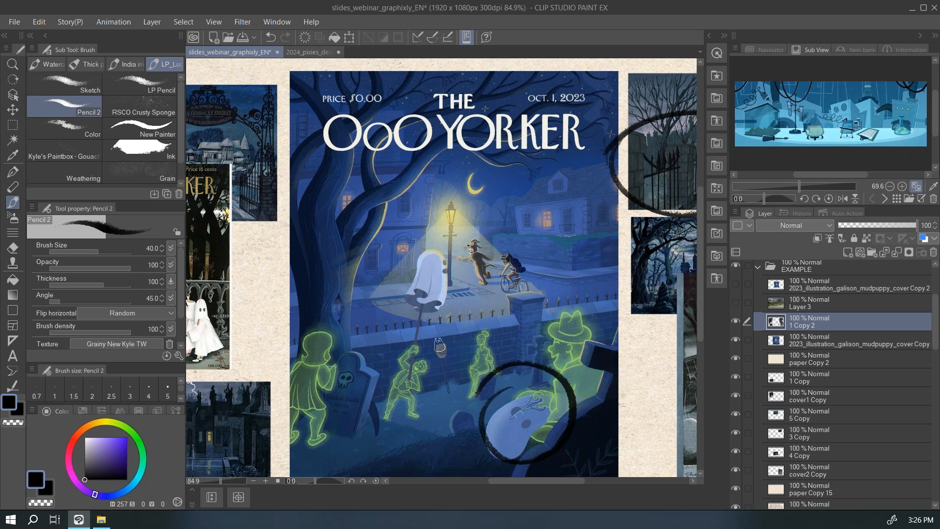
left_click_drag(439, 346, 451, 383)
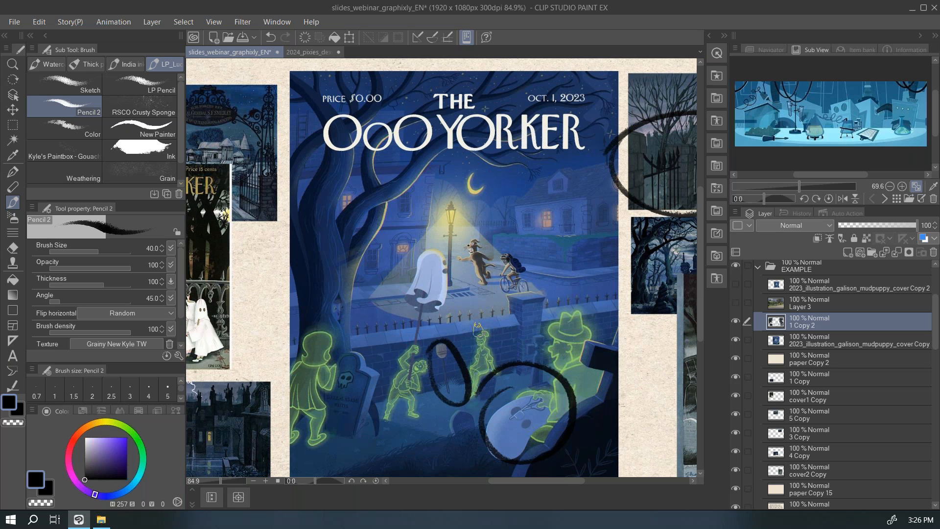
mouse_move(500, 335)
left_mouse_down()
mouse_move(498, 293)
mouse_move(485, 295)
left_mouse_up()
left_click_drag(406, 262, 440, 236)
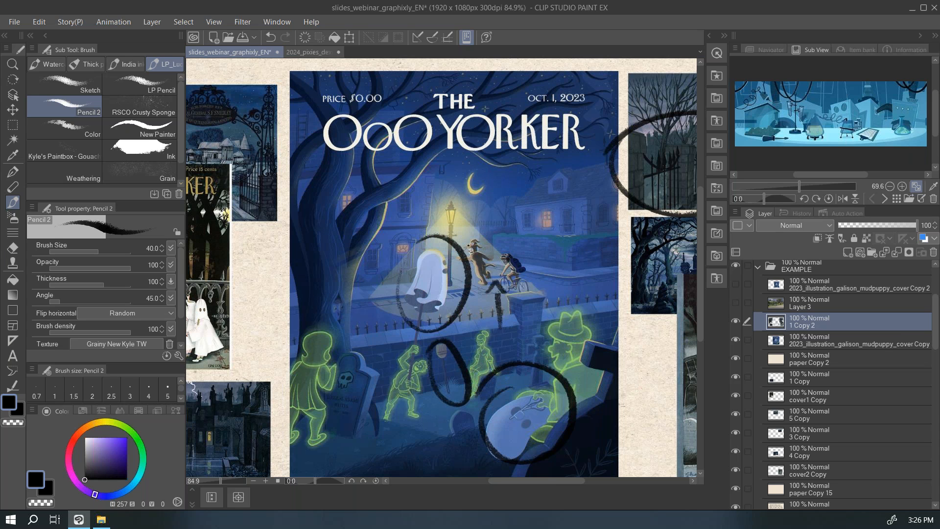
key("ctrl+z")
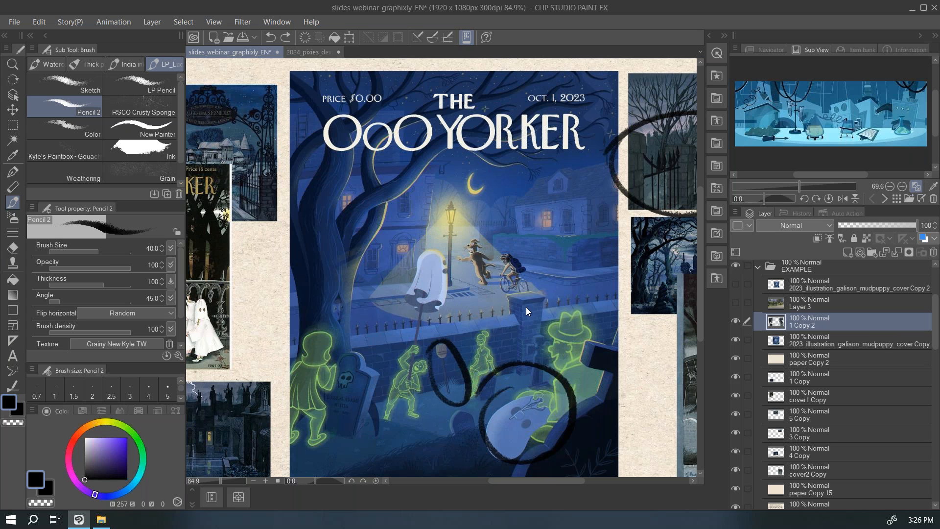
key("ctrl+z")
key("ctrl+z")
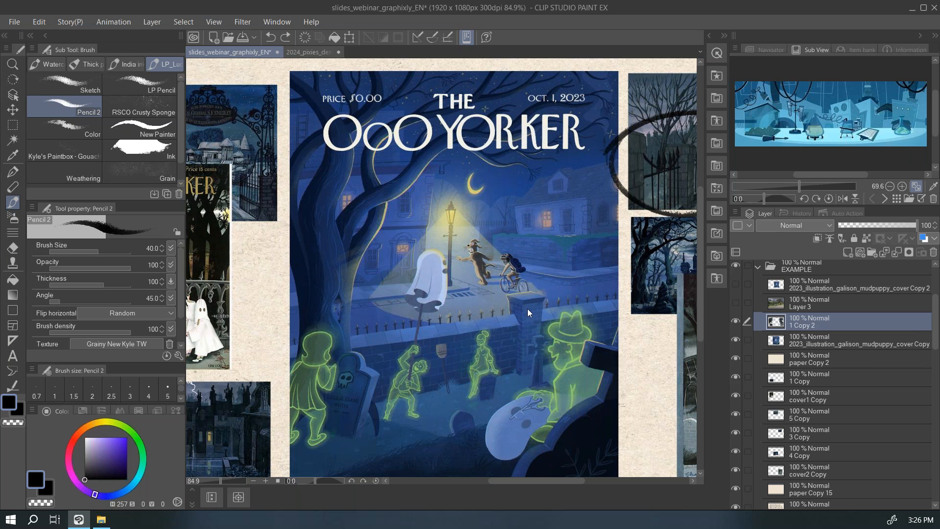
key("ctrl+0")
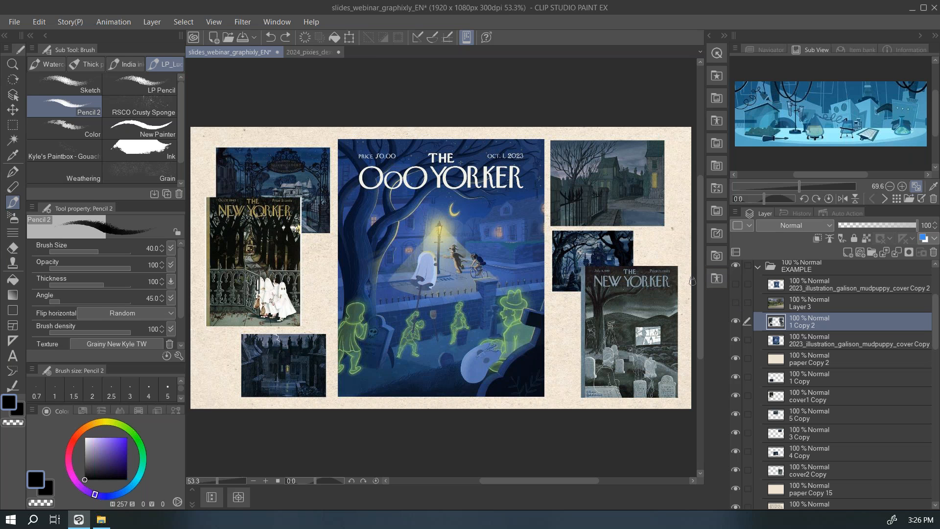
Show the Layer 3 cemetery photo, narrow the brush palettes to enlarge the canvas, and show the 2023_illustration_galison_mudpuppy_cover Copy 2 layer.
left_click(736, 303)
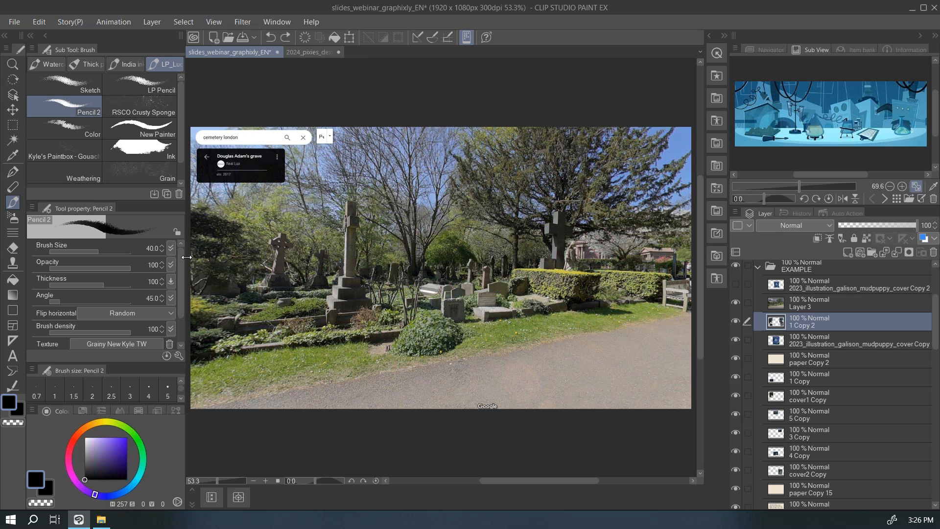
left_click_drag(187, 257, 126, 270)
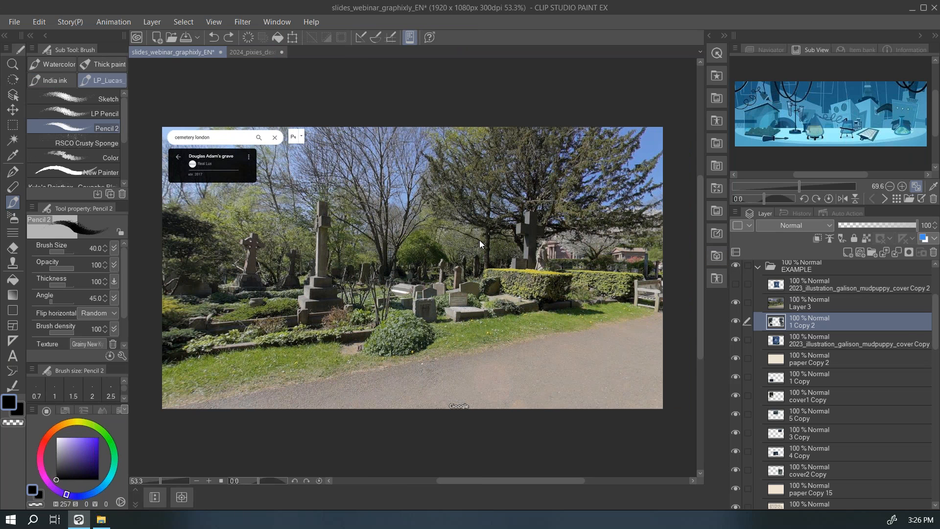
key("ctrl+0")
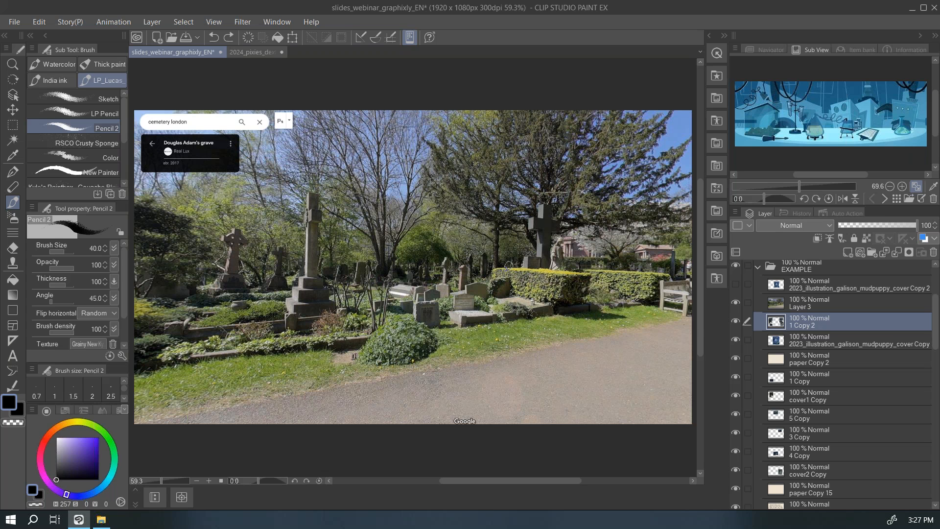
left_click(736, 284)
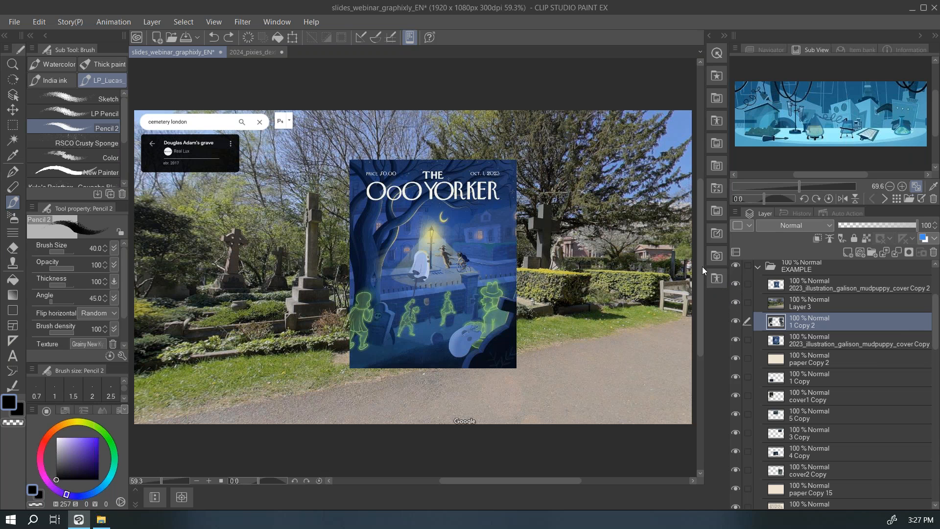
Hide Layer 3 and the 2023_illustration_galison_mudpuppy_cover Copy 2 layer, and show both again.
left_click(740, 304)
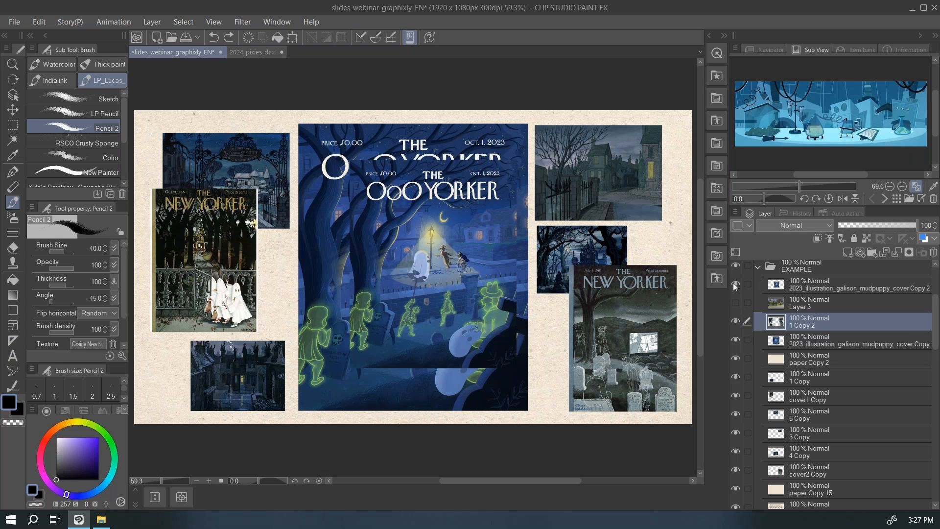
left_click(735, 284)
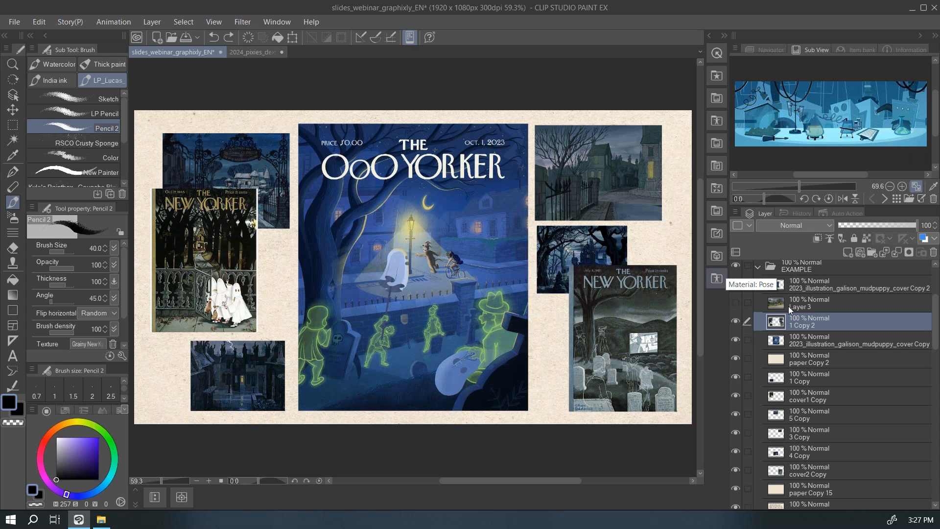
scroll(937, 316, "up", 4)
scroll(936, 316, "up", 1)
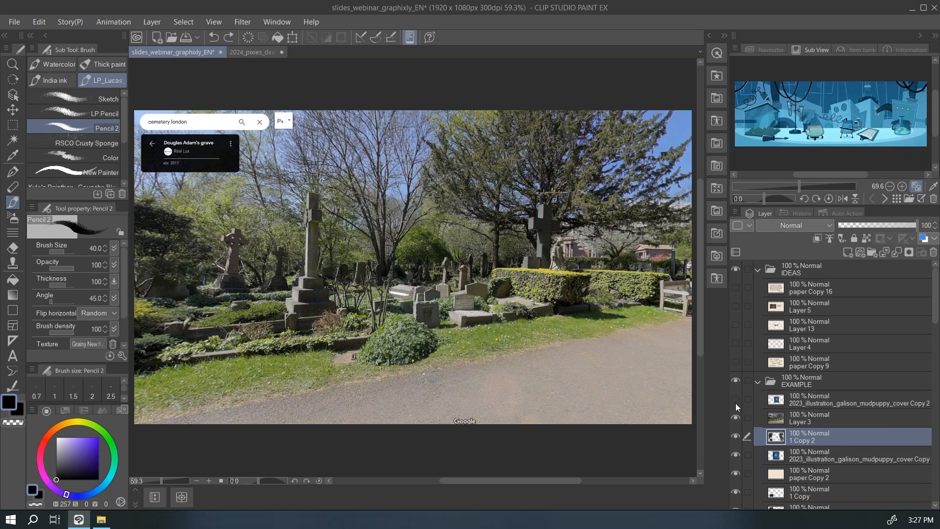
left_click(736, 400)
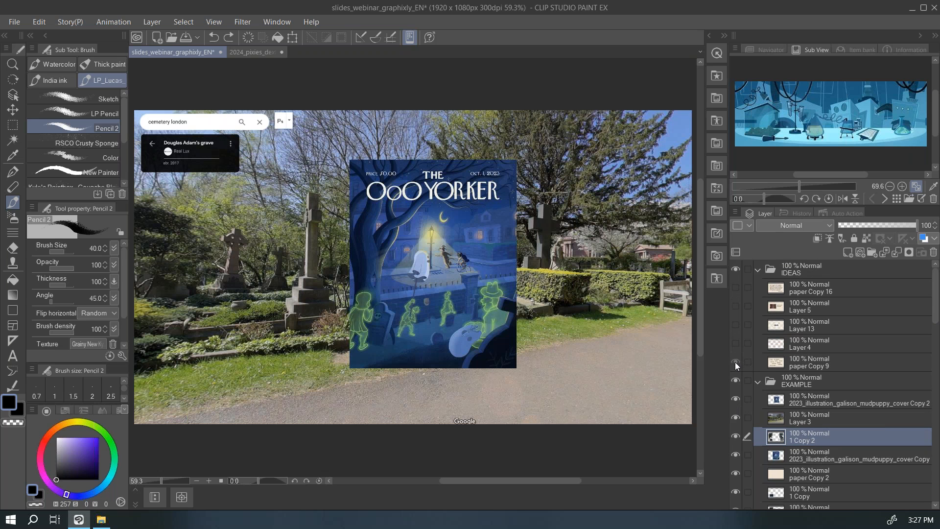
Show the paper Copy 9 slide of style names in the IDEAS folder and briefly preview the Layer 4 strikethroughs.
left_click(735, 363)
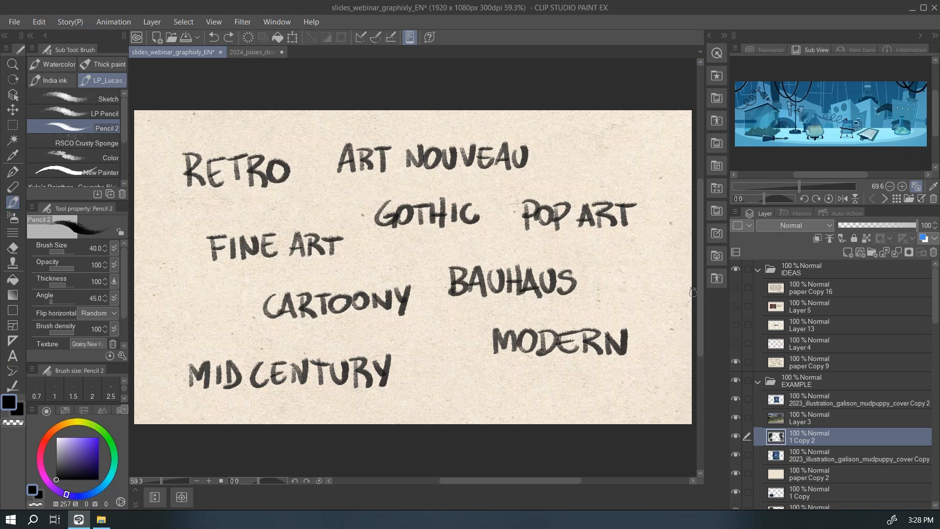
left_click(739, 342)
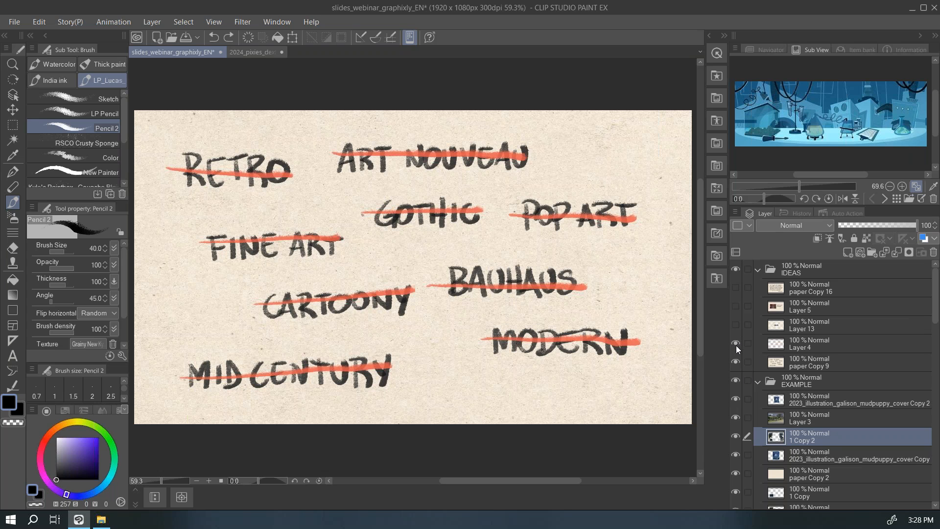
left_click(736, 344)
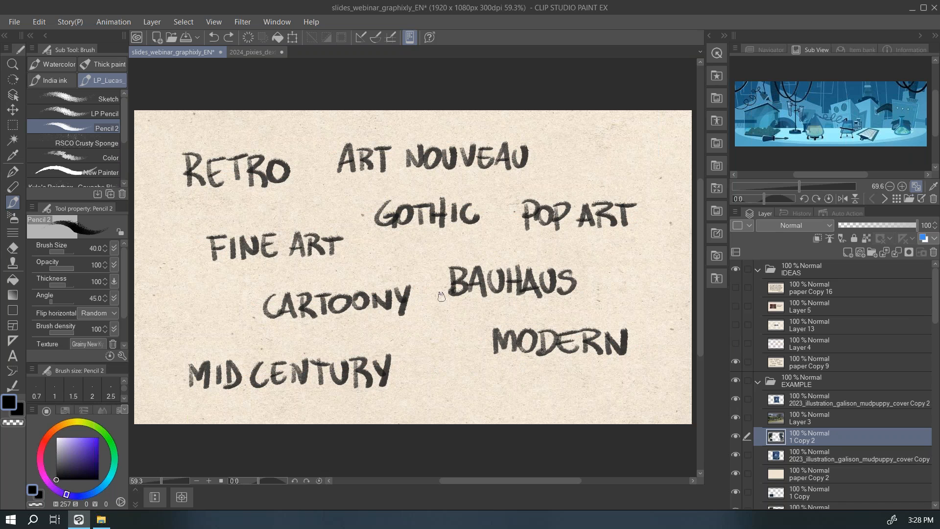
Set the drawing color to light red and select the paper Copy 9 layer.
left_click(76, 443)
left_click(45, 440)
left_click(82, 438)
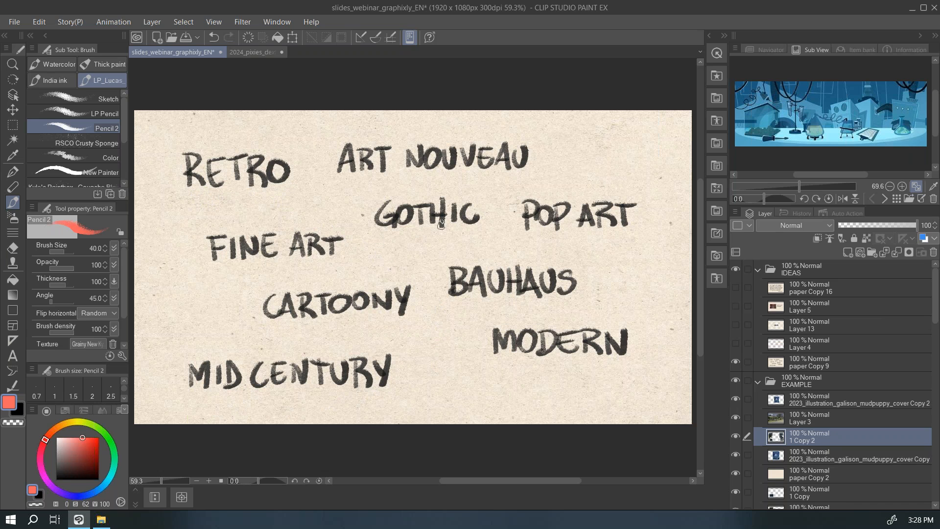
left_click(791, 362)
Underline ART NOUVEAU, GOTHIC and MODERN in red, undoing each stroke.
left_click_drag(367, 181, 514, 176)
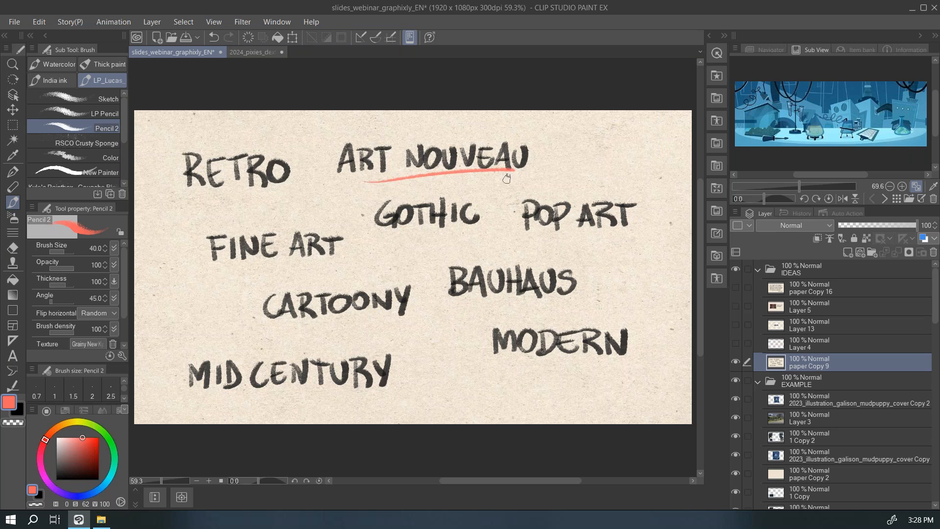
key("ctrl+z")
left_click_drag(394, 238, 503, 229)
key("ctrl+z")
left_click_drag(501, 367, 661, 357)
key("ctrl+z")
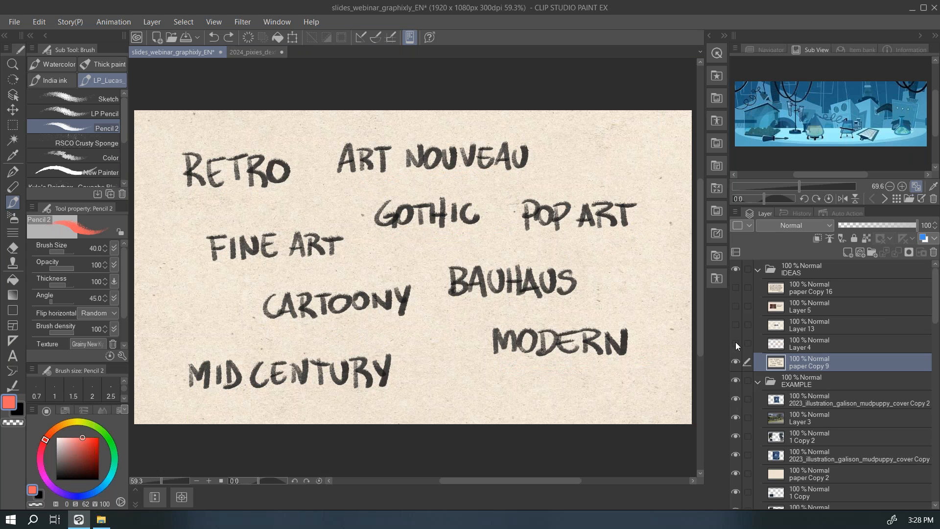
Show the Layer 4 strikethroughs and the Layer 13 IDEAS bubble, and hide both layers again.
left_click(736, 343)
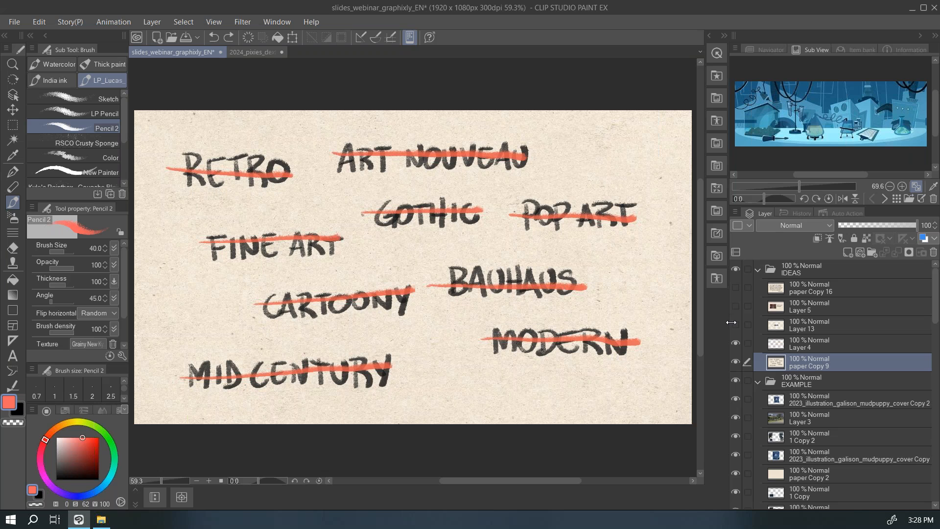
left_click(736, 325)
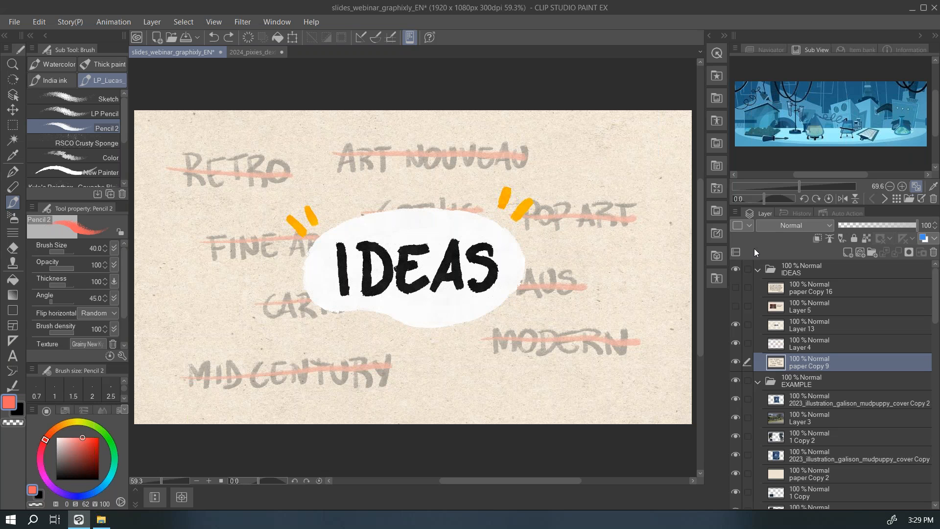
left_click(736, 325)
left_click(736, 343)
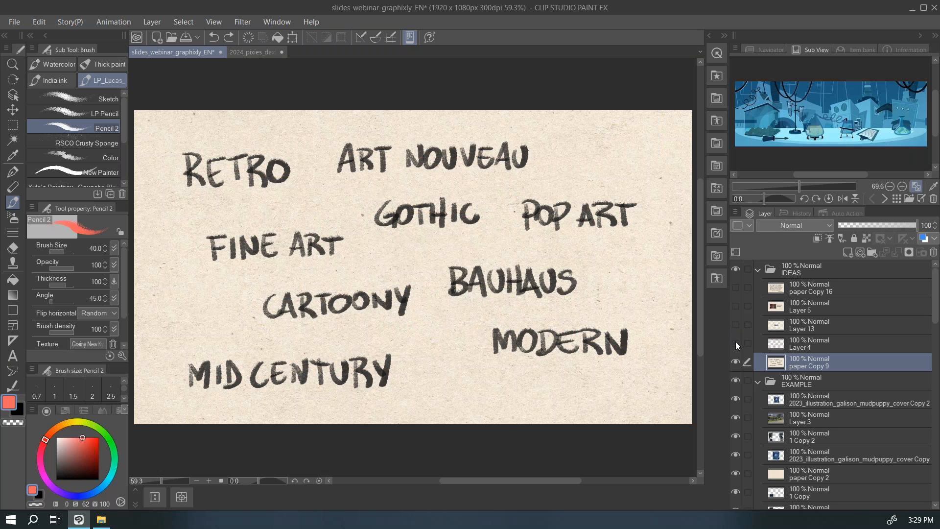
Circle the words RETRO and MODERN in red on the paper Copy 9 slide.
mouse_move(178, 147)
left_mouse_down()
mouse_move(210, 130)
mouse_move(182, 143)
left_mouse_up()
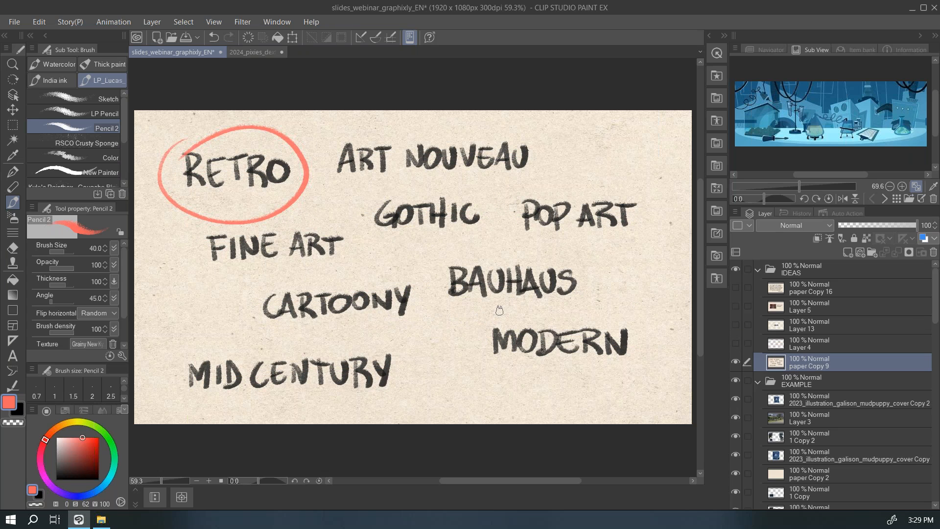
mouse_move(519, 312)
left_mouse_down()
mouse_move(563, 298)
mouse_move(509, 311)
left_mouse_up()
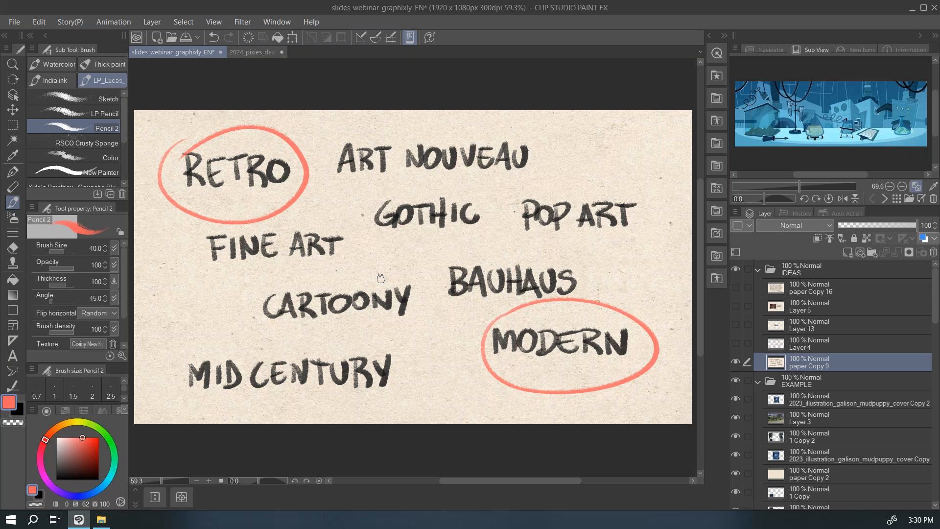
Present the Layer 5 slide on staying relevant, hide it, and show the Layer 13 IDEAS bubble with the Layer 4 strikethroughs.
left_click_drag(740, 313, 737, 331)
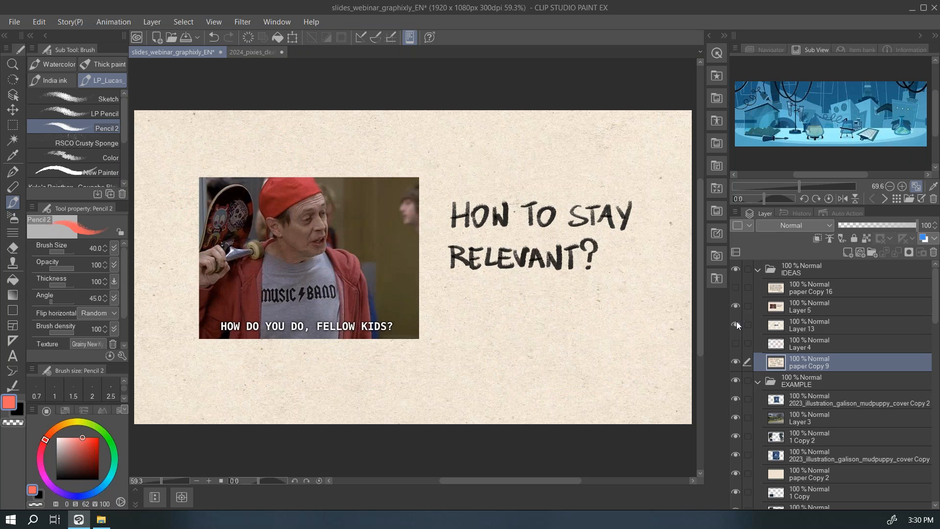
left_click(736, 307)
left_click(734, 339)
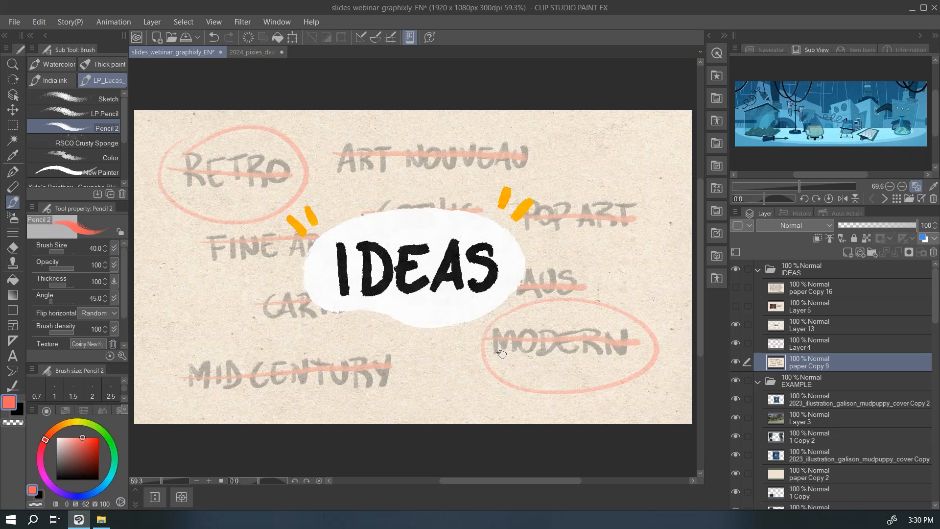
Show the Layer 5 slide on staying relevant, and open the LP_Lucas_08_Book_Cover_Edgar_Allan_Poe.jpg illustration.
left_click(737, 305)
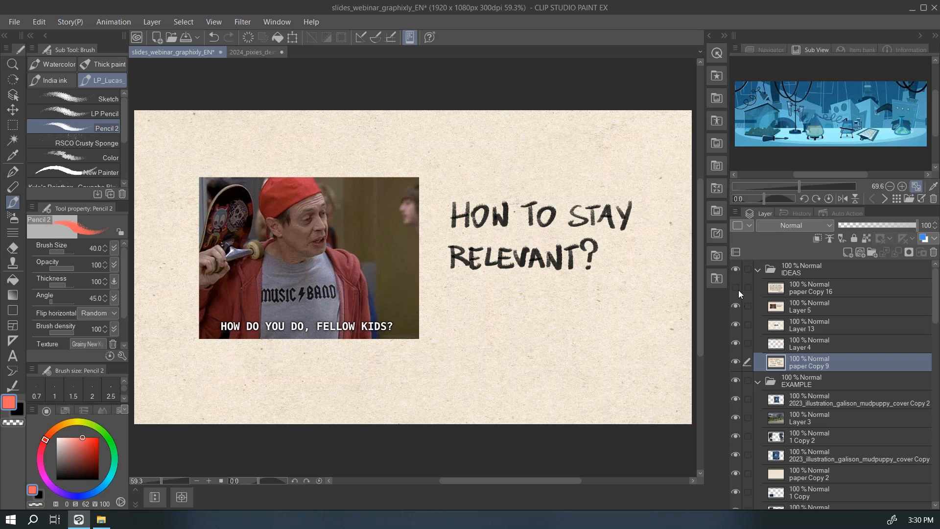
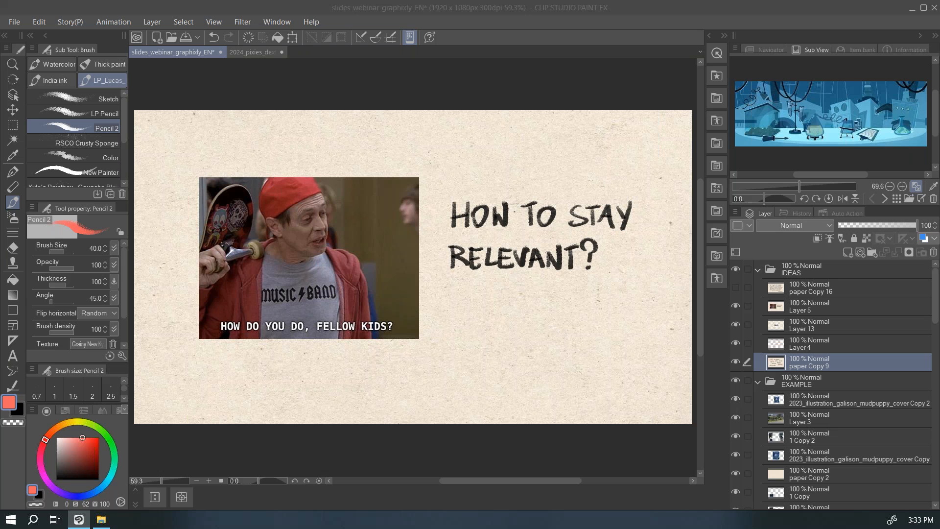
key("alt+Tab")
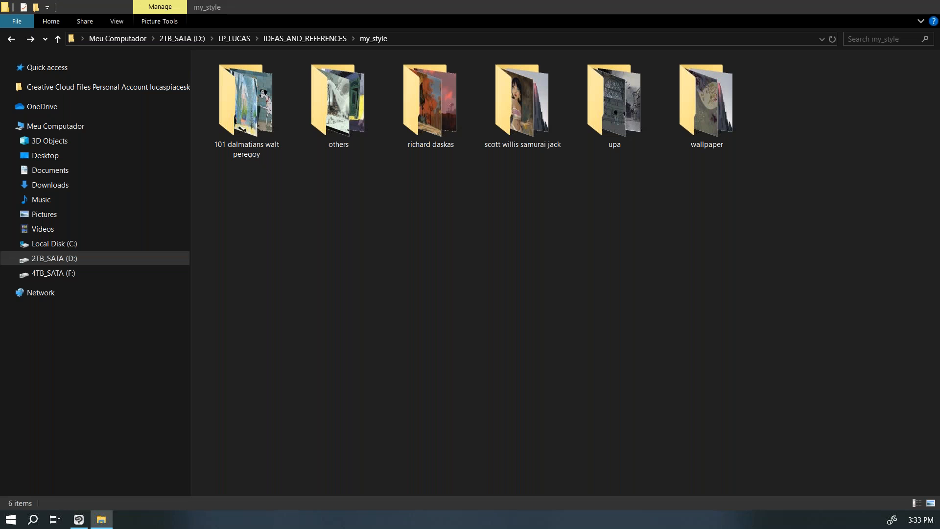
key("alt+Tab")
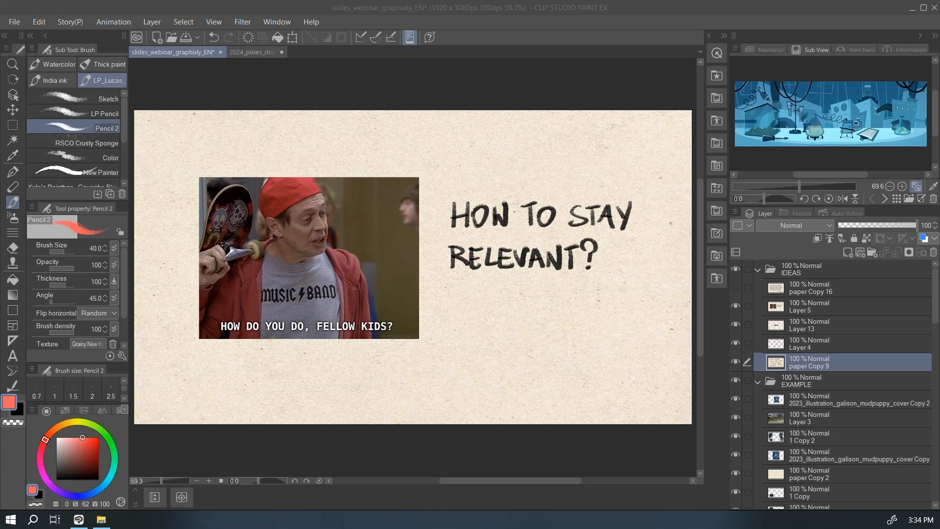
left_click_drag(355, 248, 354, 248)
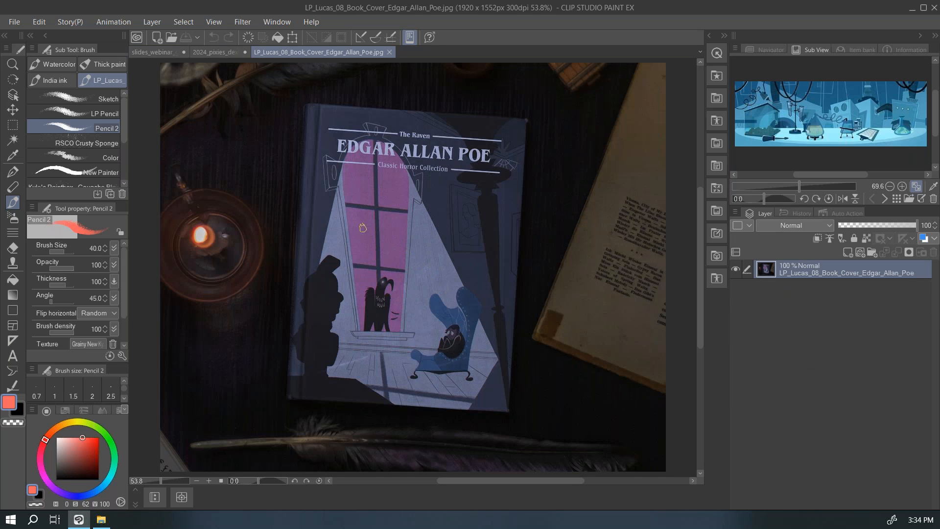
Circle the pink window on the Edgar Allan Poe book cover in red, undoing the first circle and redrawing it.
key("b")
key("b")
key("b")
mouse_move(350, 165)
left_mouse_down()
mouse_move(327, 191)
mouse_move(377, 135)
mouse_move(349, 167)
left_mouse_up()
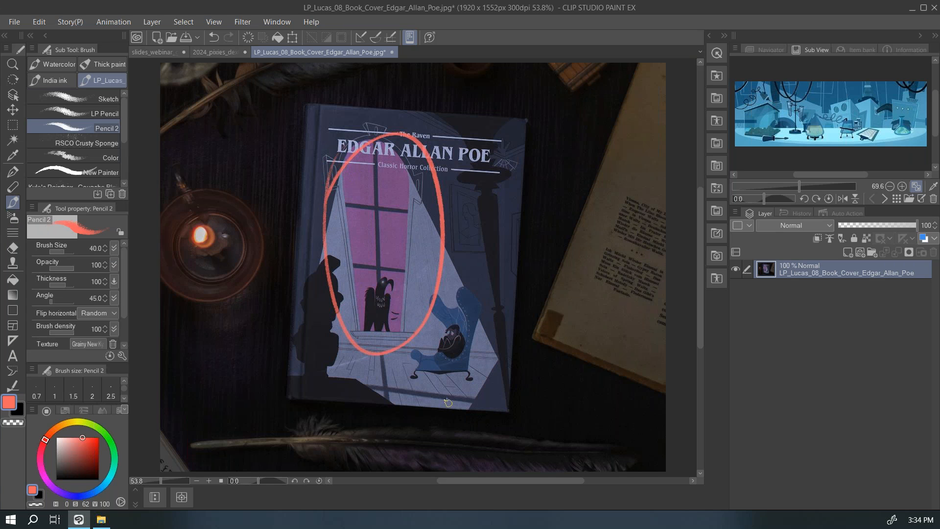
key("ctrl+z")
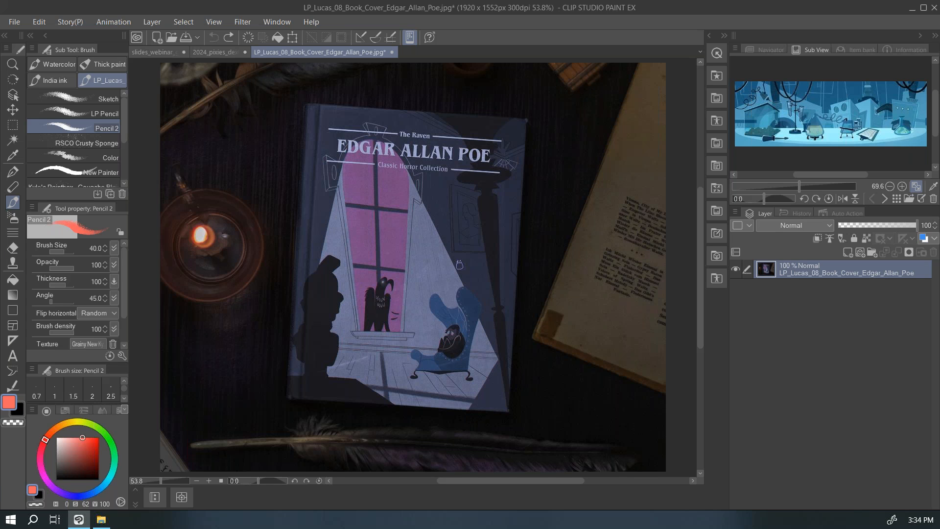
mouse_move(336, 154)
left_mouse_down()
mouse_move(367, 370)
mouse_move(343, 129)
mouse_move(323, 211)
left_mouse_up()
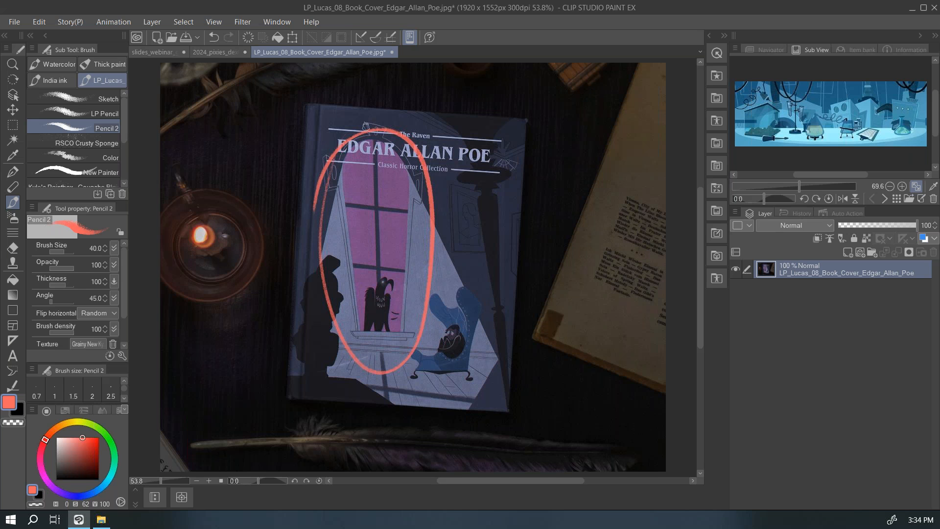
Return to the webinar slides, show the paper Copy 16 Bob Dylan quote slide, and set the drawing colour to black.
left_click(162, 53)
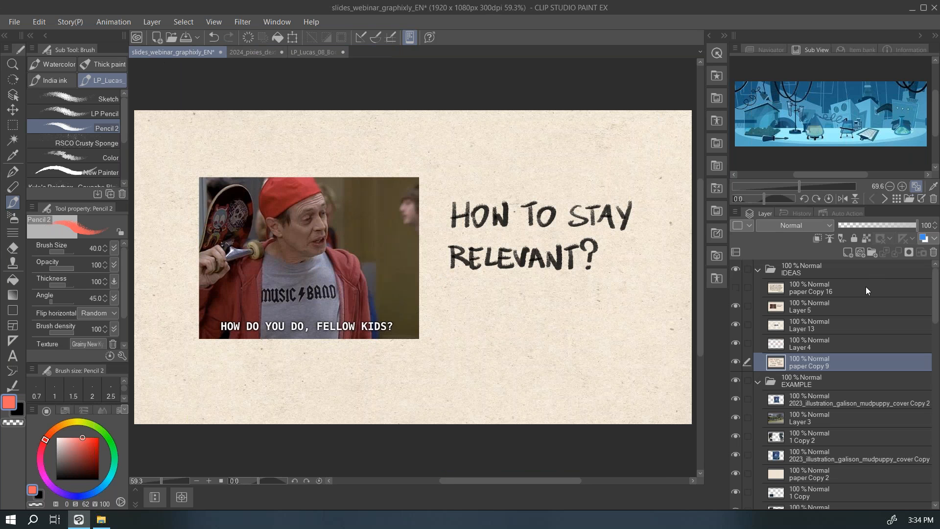
left_click(736, 288)
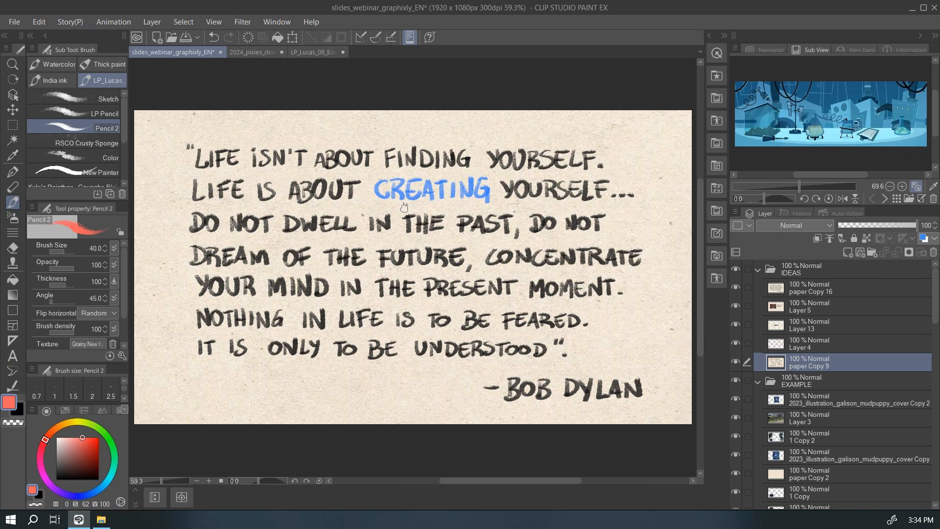
left_click(56, 480)
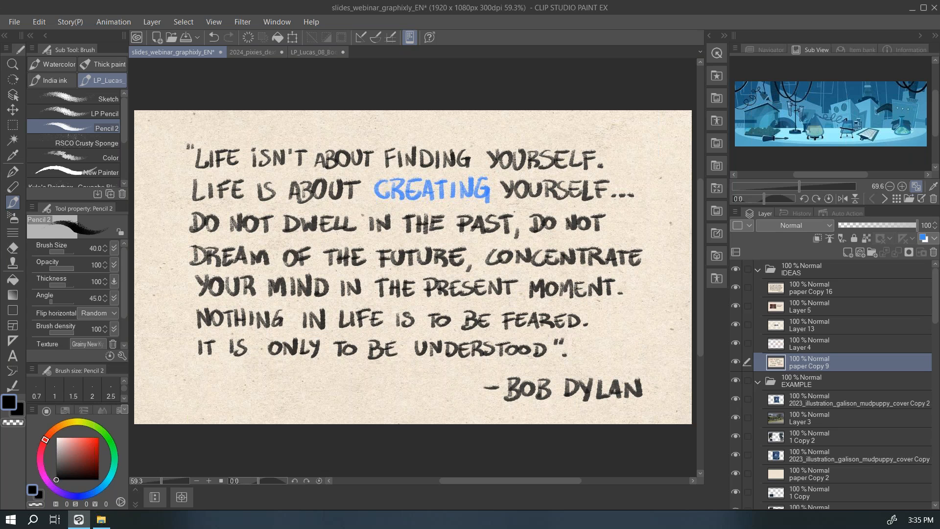
Open the 2024_pixies_dexter_where_is_my_mind document and show the sketch rough layer over the gray Layer 3 Copy.
left_click(253, 53)
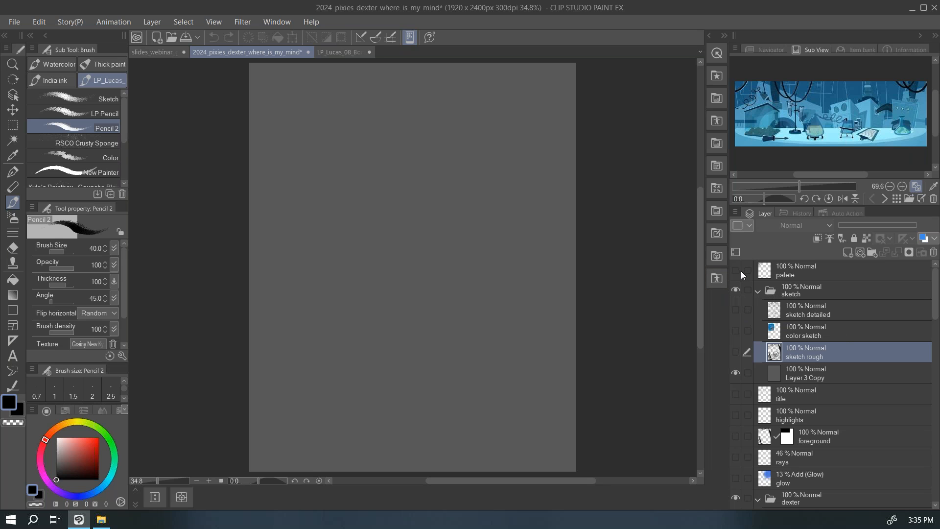
mouse_move(936, 308)
left_mouse_down()
mouse_move(938, 491)
mouse_move(936, 294)
left_mouse_up()
left_click(736, 352)
left_click(735, 372)
left_click(735, 371)
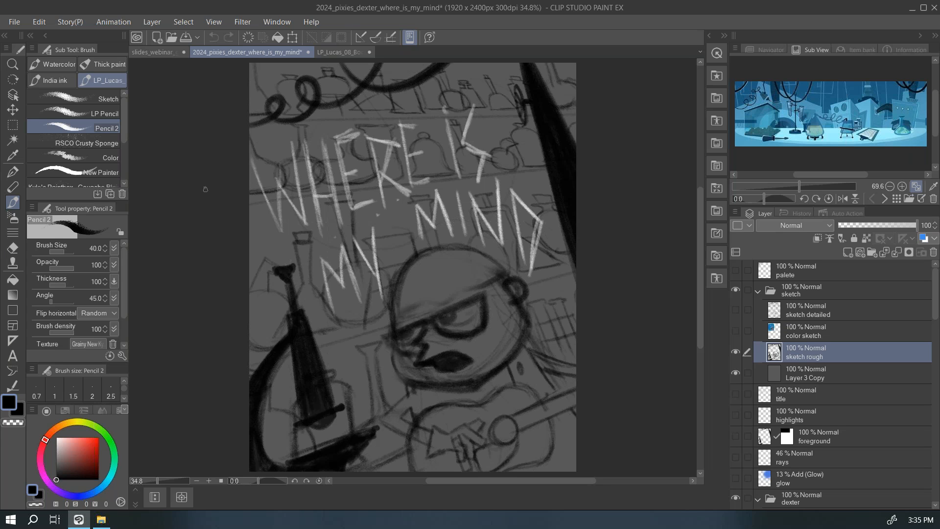
Choose the LP Pencil brush in black and try a stroke over the rough sketch, undoing it.
left_click(101, 115)
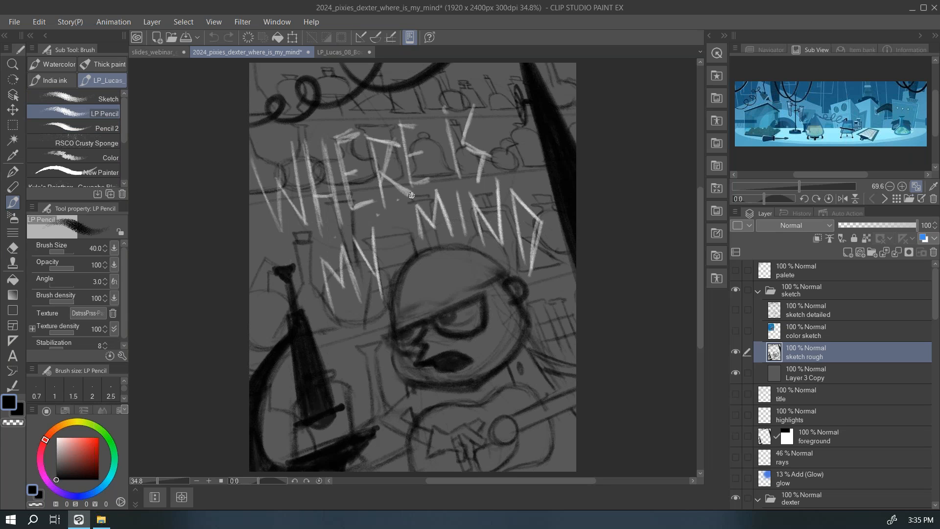
left_click(71, 464)
left_click_drag(71, 463, 57, 480)
mouse_move(419, 128)
left_mouse_down()
mouse_move(435, 164)
mouse_move(460, 159)
mouse_move(461, 174)
mouse_move(434, 252)
mouse_move(469, 246)
mouse_move(399, 321)
left_mouse_up()
key("ctrl+z")
Lower the sketch rough layer to 16% opacity, preview the color sketch, and add a new layer above it.
left_click_drag(894, 227, 852, 234)
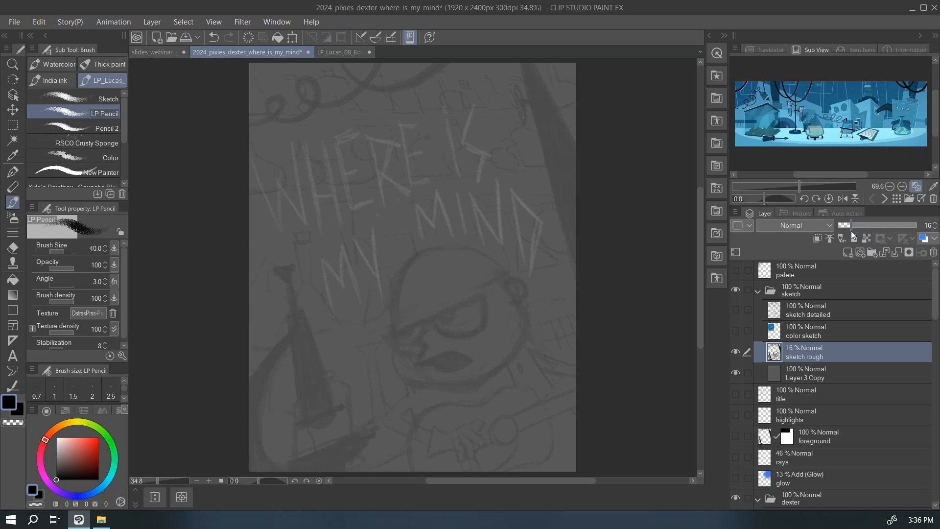
left_click(736, 330)
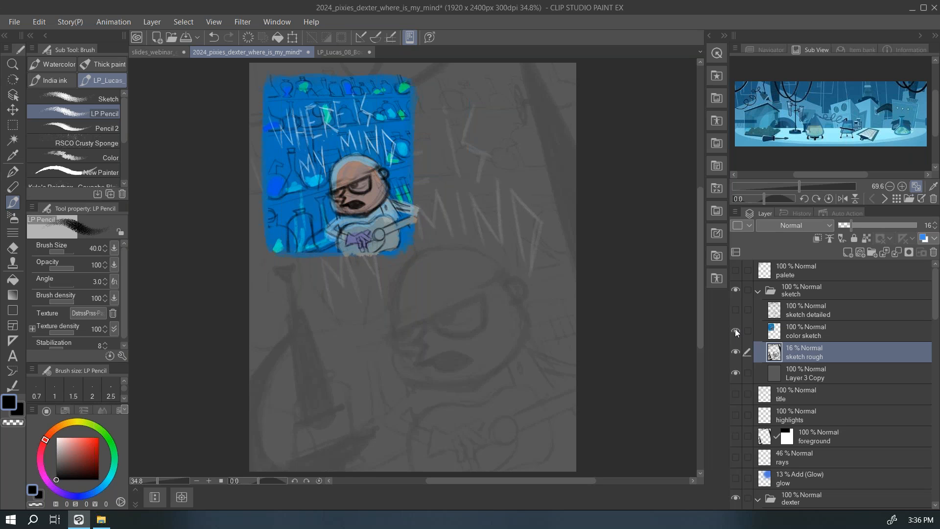
left_click(817, 335)
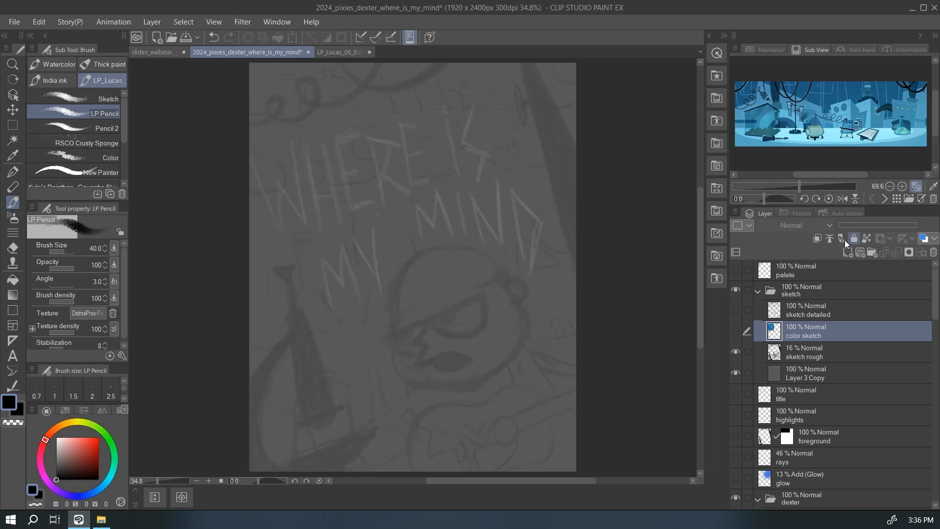
left_click(847, 253)
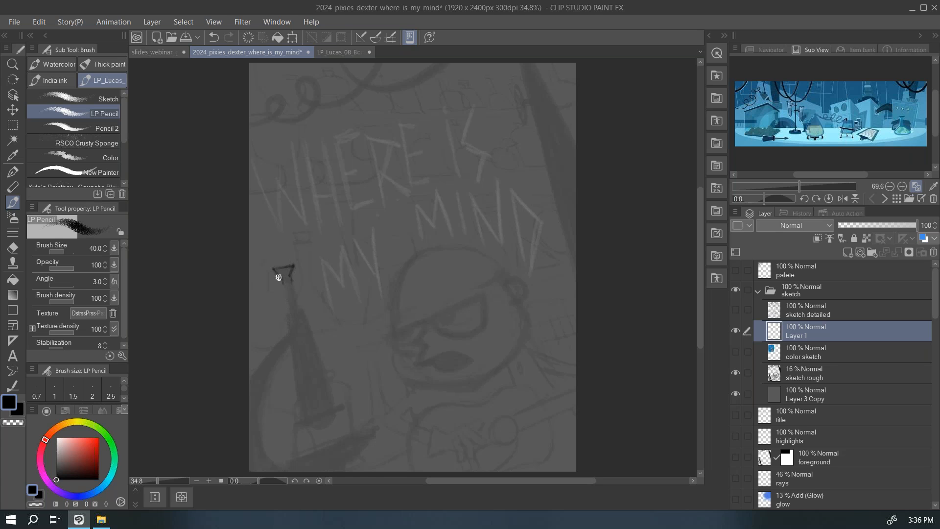
Trace the tapered foreground device and the curved lines beside it on the new layer with the LP Pencil.
left_click_drag(291, 291, 297, 304)
scroll(301, 317, "up", 4)
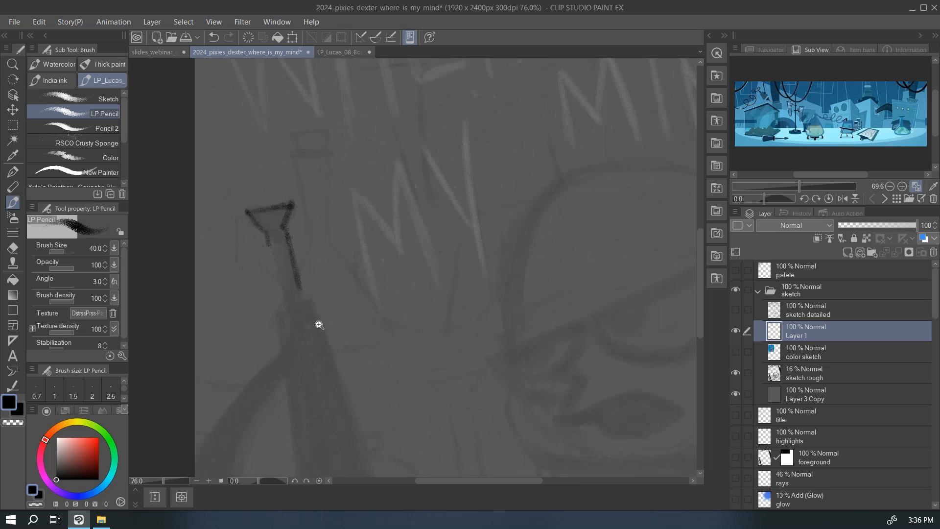
left_click_drag(267, 237, 282, 296)
mouse_move(292, 256)
left_mouse_down()
mouse_move(303, 304)
mouse_move(284, 300)
mouse_move(279, 309)
mouse_move(311, 305)
mouse_move(280, 355)
left_mouse_up()
left_click_drag(312, 306, 333, 360)
mouse_move(317, 311)
left_mouse_down()
mouse_move(357, 432)
mouse_move(314, 245)
mouse_move(334, 302)
left_mouse_up()
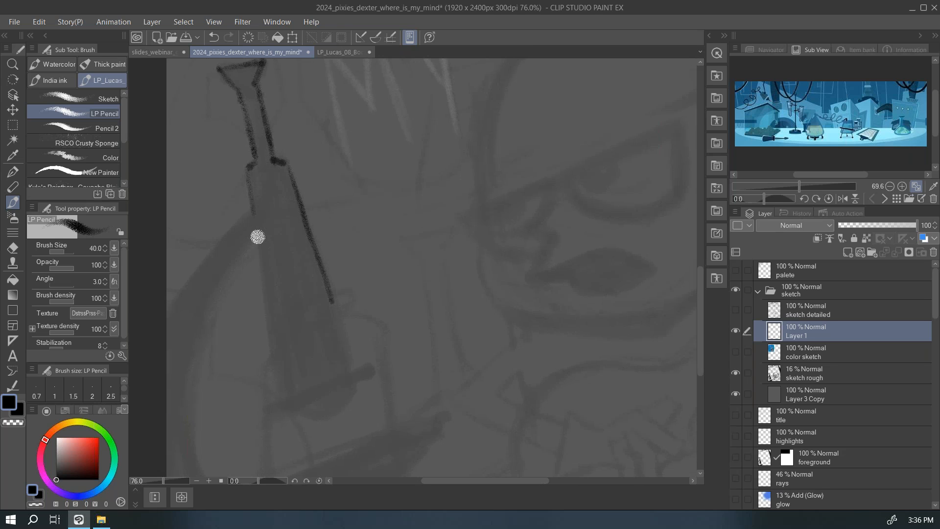
left_click_drag(255, 234, 169, 310)
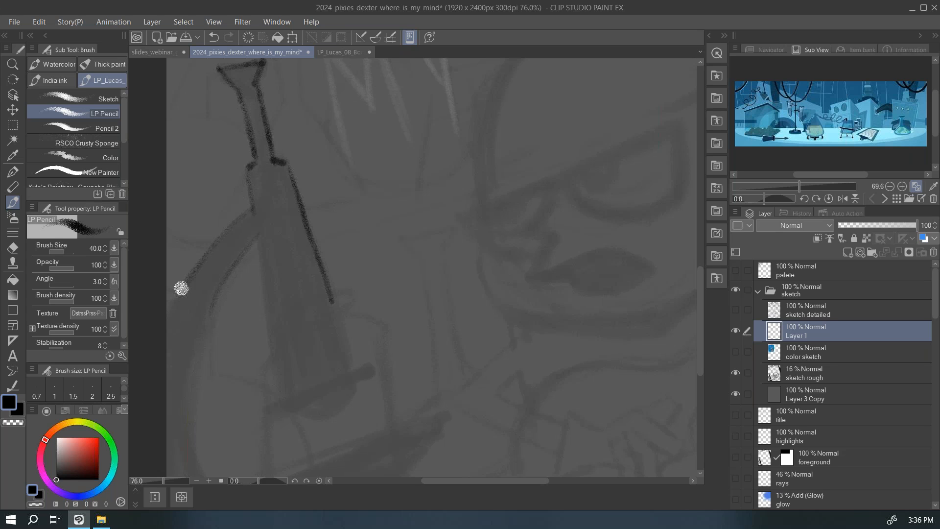
left_click_drag(222, 287, 195, 376)
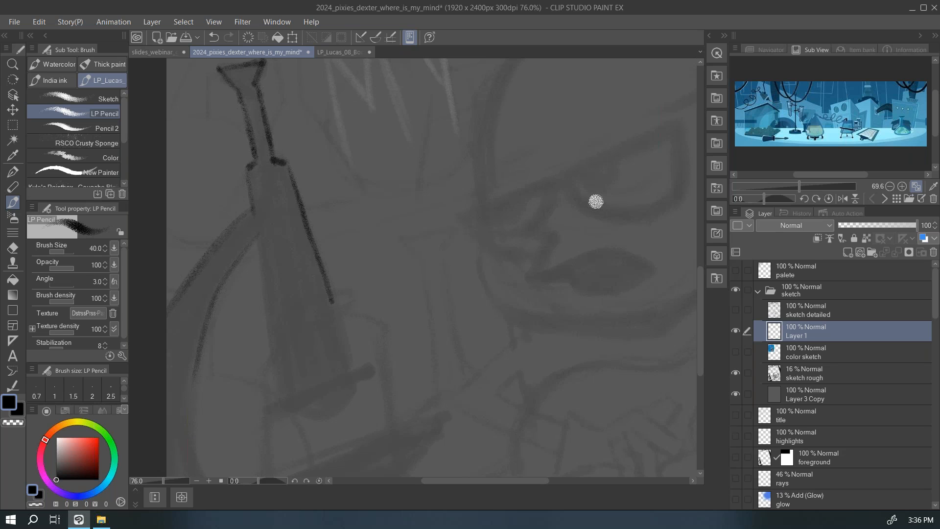
Trace the domed top of Dexter's head, undoing the first stroke and reinforcing both ends of the curve.
left_click_drag(476, 243, 369, 275)
left_click_drag(401, 189, 361, 229)
mouse_move(397, 102)
left_mouse_down()
mouse_move(355, 148)
mouse_move(334, 230)
mouse_move(372, 130)
mouse_move(430, 89)
left_mouse_up()
key("ctrl+z")
mouse_move(384, 110)
left_mouse_down()
mouse_move(406, 96)
mouse_move(456, 85)
mouse_move(544, 107)
mouse_move(567, 145)
left_mouse_up()
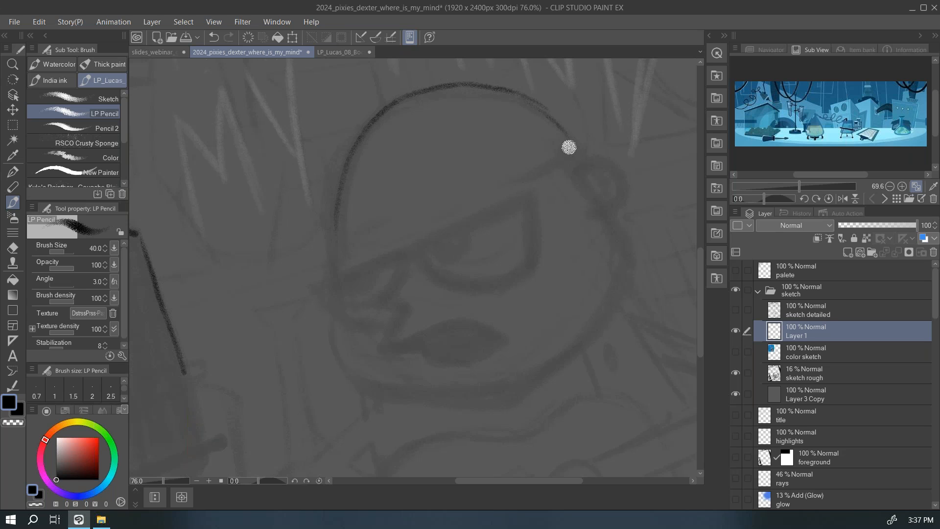
left_click_drag(537, 104, 579, 152)
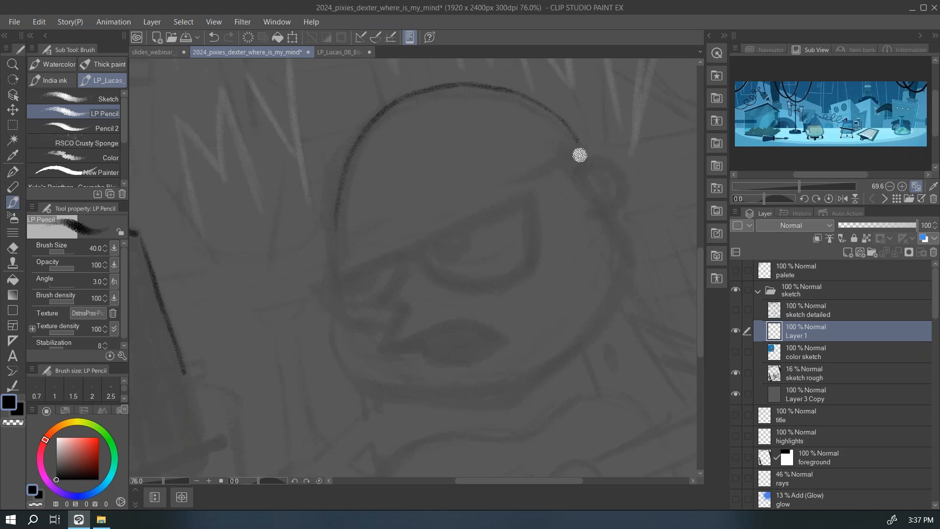
left_click_drag(340, 201, 332, 256)
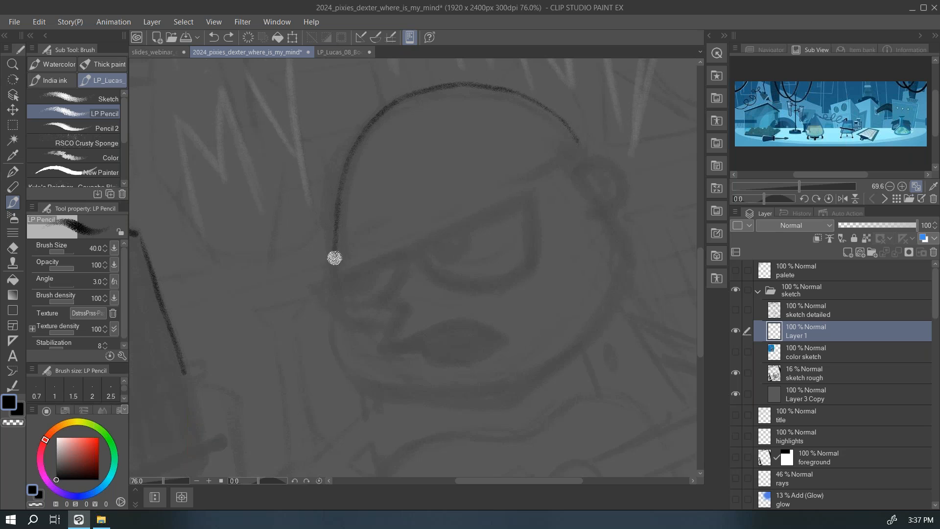
Trace the two half-round eye shapes under the slanted brow line and extend that line toward the ear.
mouse_move(407, 252)
left_mouse_down()
mouse_move(313, 285)
mouse_move(347, 315)
mouse_move(405, 259)
left_mouse_up()
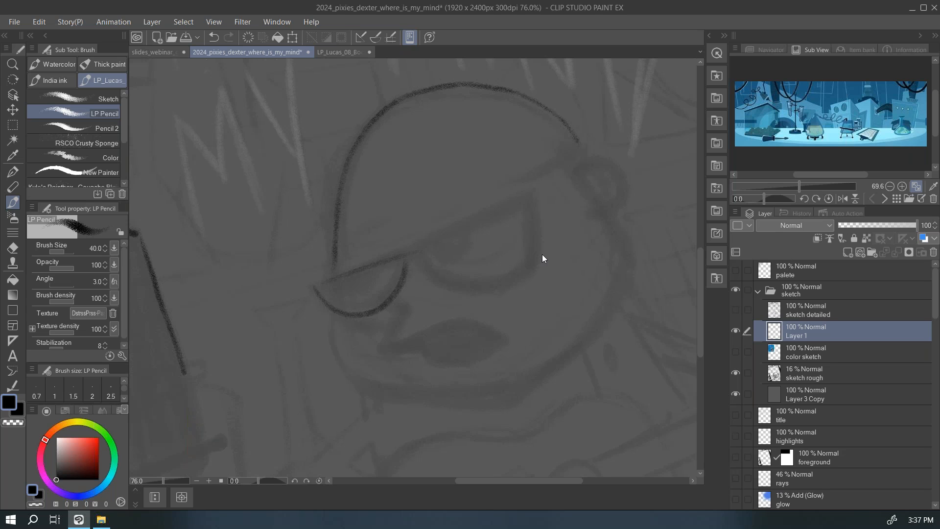
mouse_move(411, 254)
left_mouse_down()
mouse_move(530, 196)
mouse_move(519, 268)
mouse_move(431, 272)
left_mouse_up()
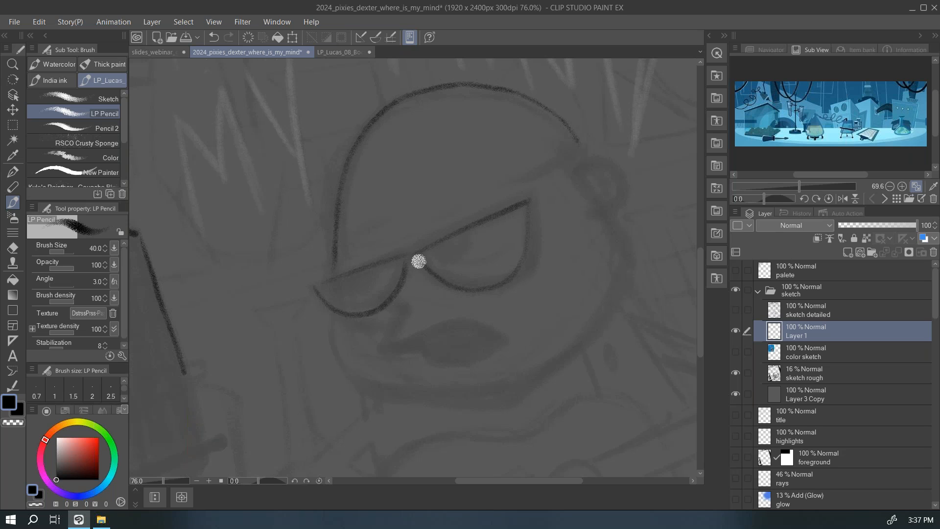
left_click_drag(523, 200, 584, 152)
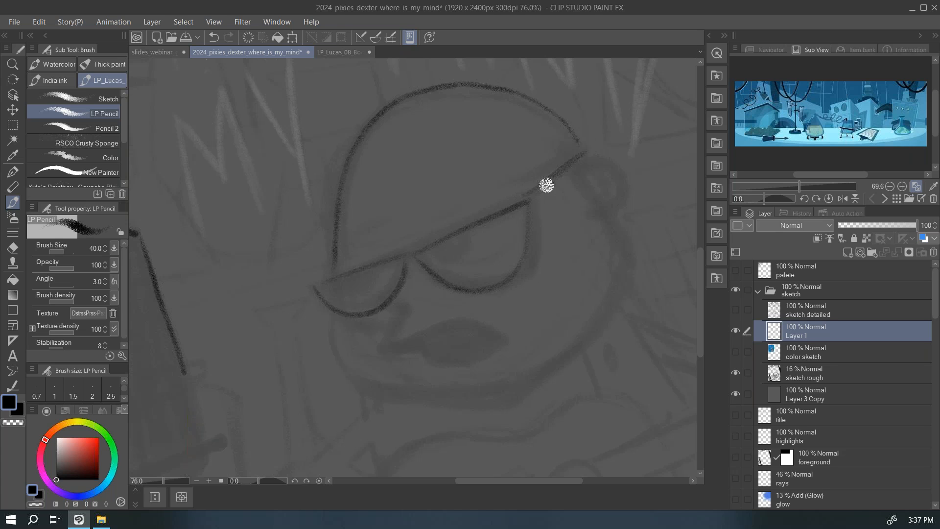
Hide Layer 1 and sketch rough, then show and select the sketch detailed layer.
key("ctrl+0")
left_click(736, 332)
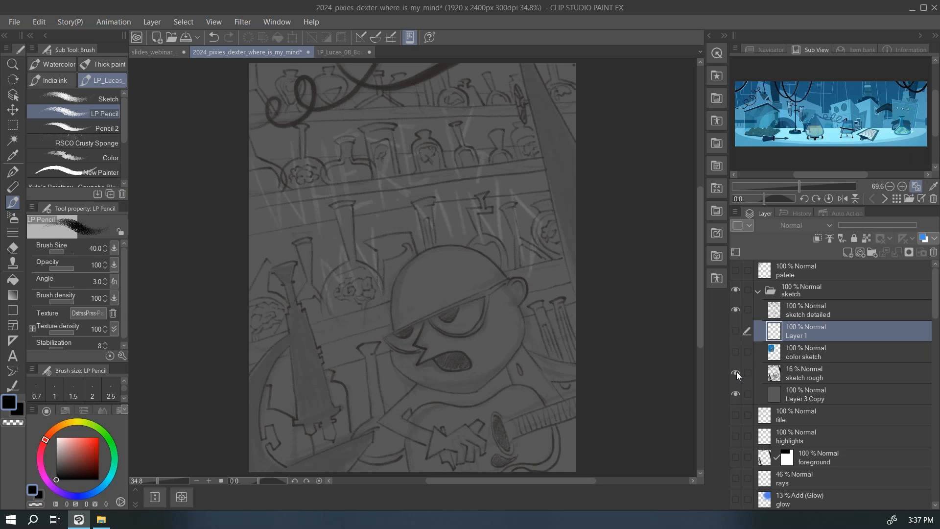
left_click(821, 309)
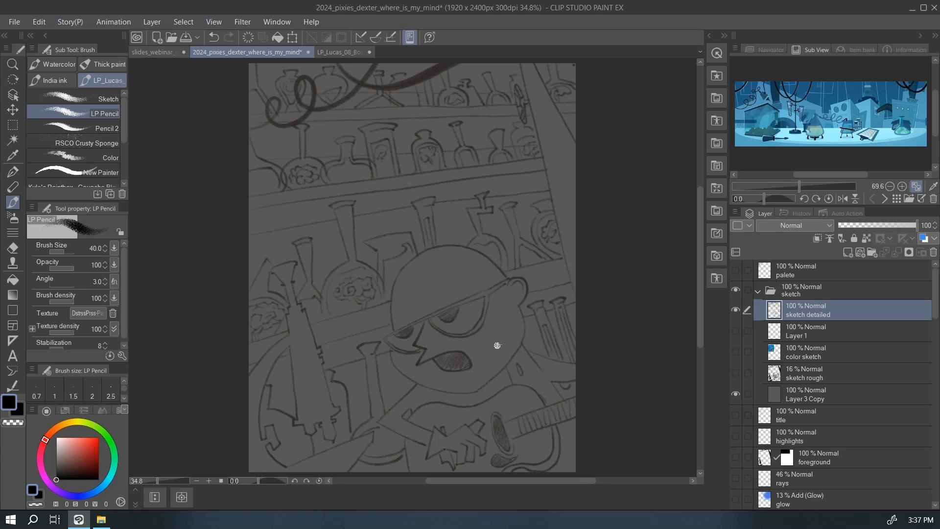
Show the bottommost BG layer of the bg folder and hide the gray Layer 3 Copy covering it.
left_click_drag(935, 302, 928, 490)
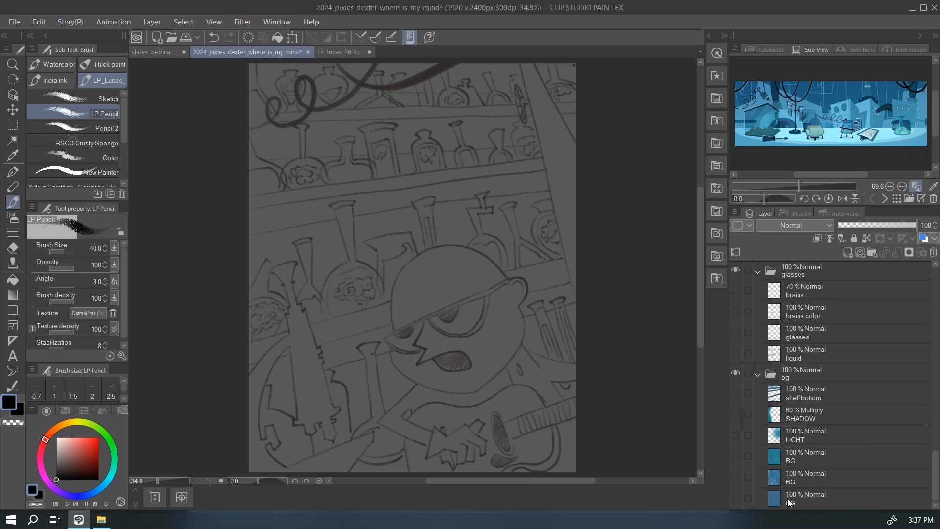
left_click(790, 499)
left_click(736, 498)
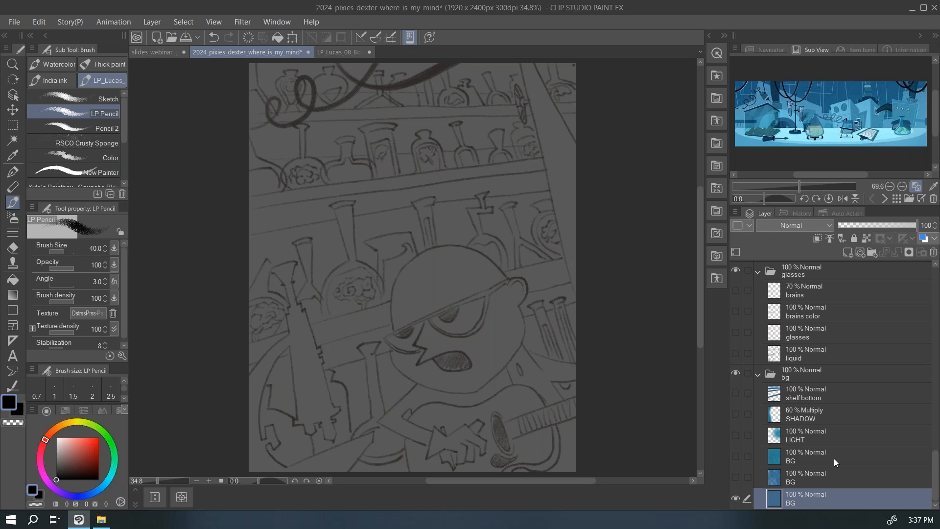
mouse_move(936, 463)
left_mouse_down()
mouse_move(928, 287)
mouse_move(908, 281)
mouse_move(936, 391)
mouse_move(937, 492)
left_mouse_up()
left_click(736, 389)
Select the Kyle's Paintbox Gouache brush and examine the texture of the blue background at closer zoom.
left_click_drag(123, 111, 122, 152)
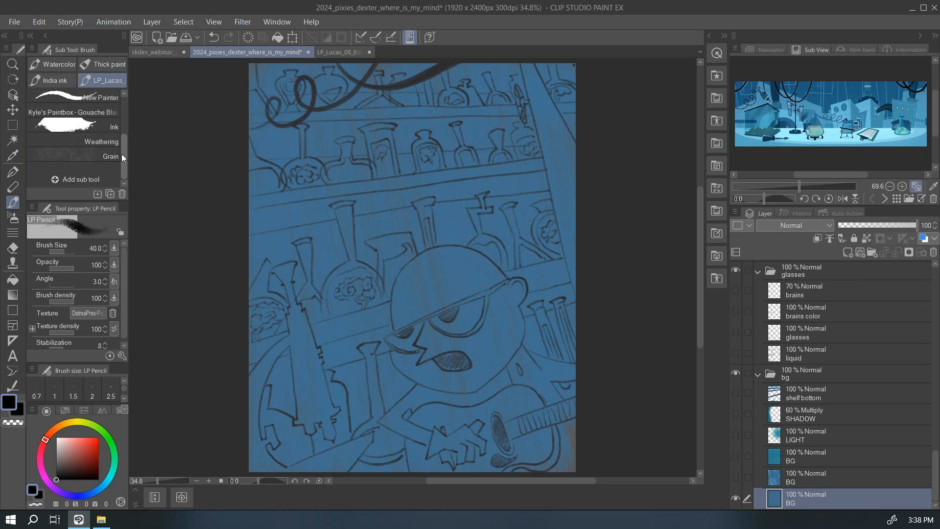
scroll(119, 136, "up", 1)
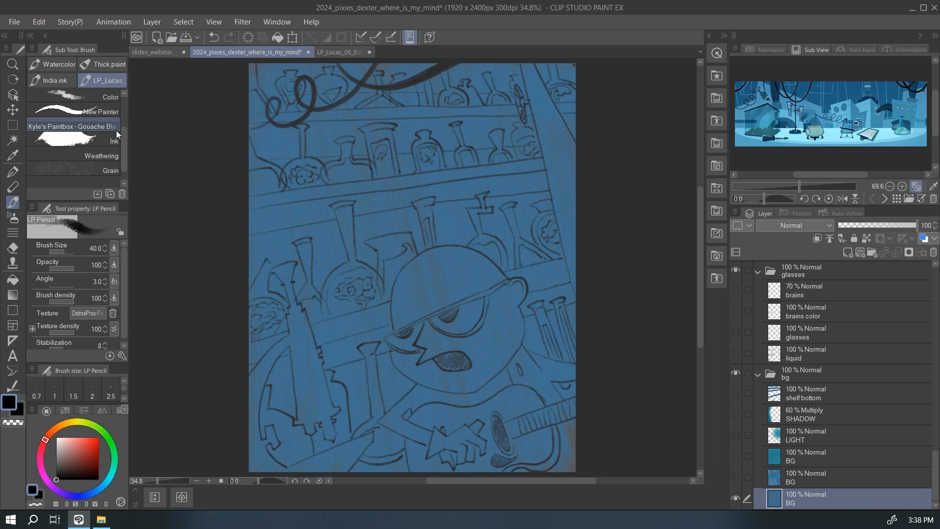
left_click(110, 126)
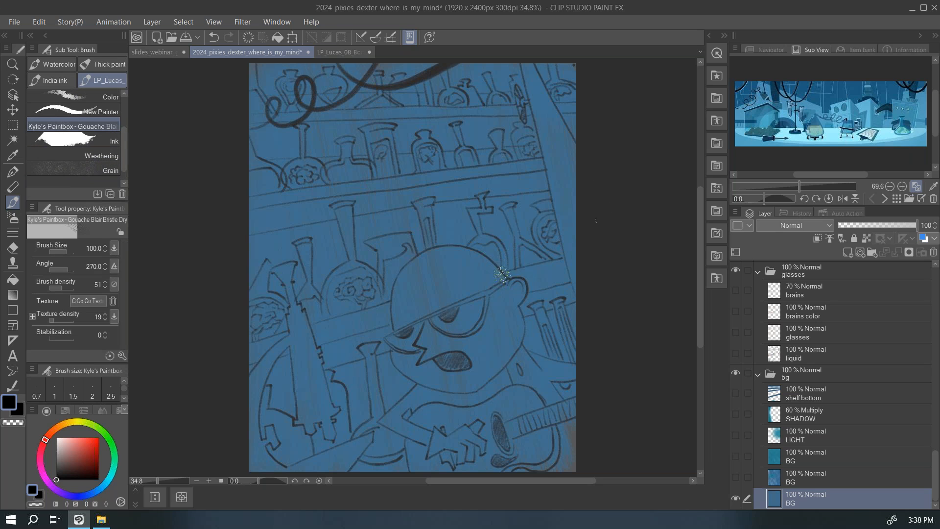
scroll(441, 299, "up", 2)
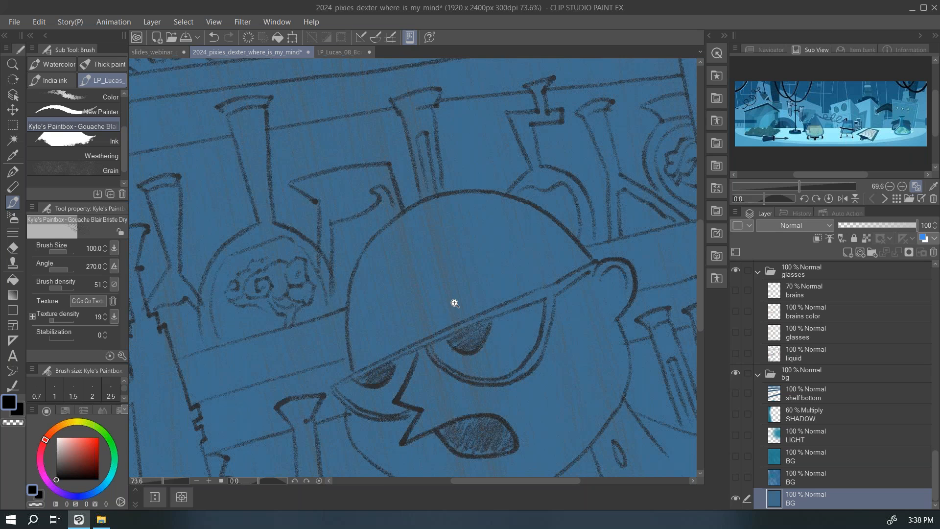
scroll(455, 303, "up", 2)
scroll(449, 319, "down", 4)
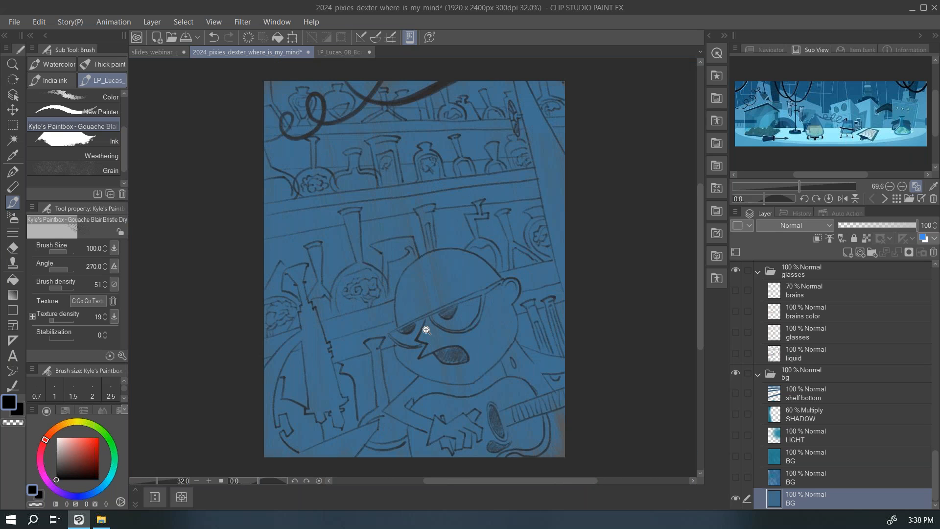
scroll(426, 330, "up", 1)
Show the two upper BG layers and the LIGHT layer in the bg folder, inspecting the background texture around the shelves.
left_click(736, 477)
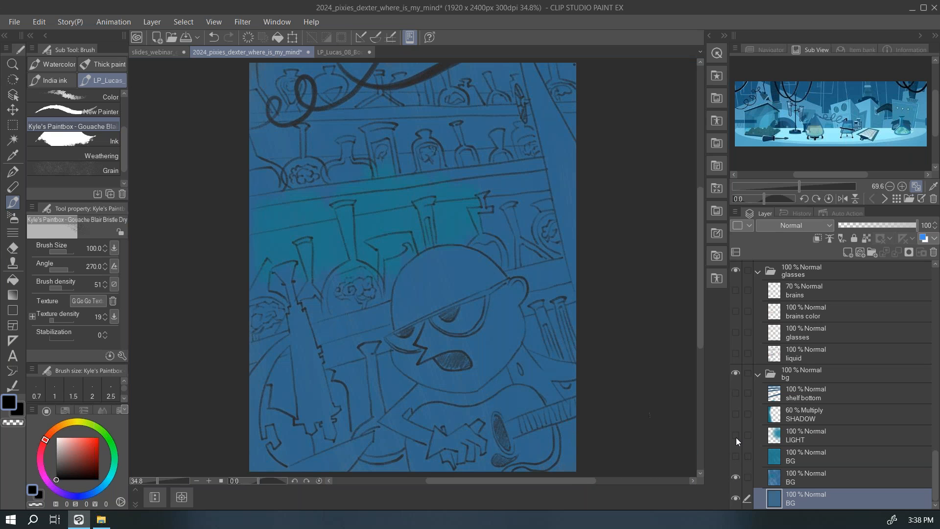
left_click(739, 454)
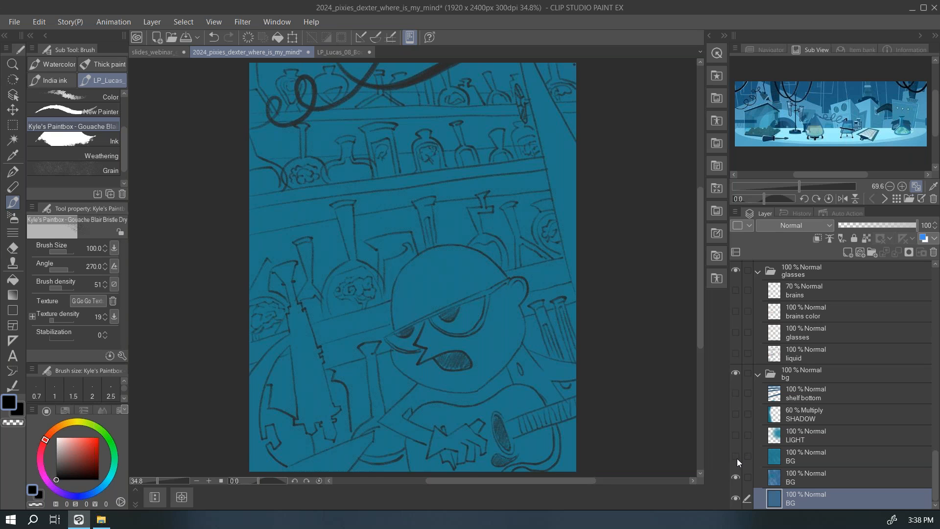
left_click(735, 475)
left_click_drag(409, 185, 472, 212)
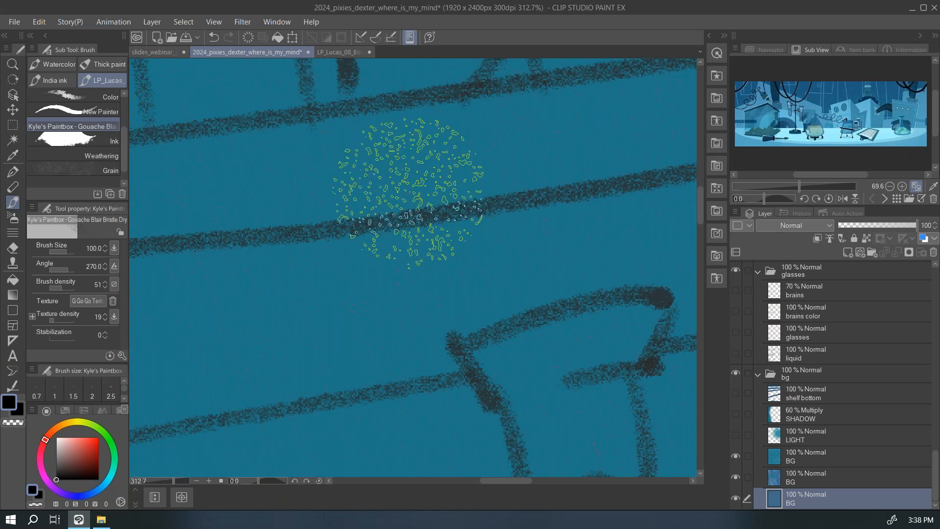
left_click_drag(383, 218, 377, 221)
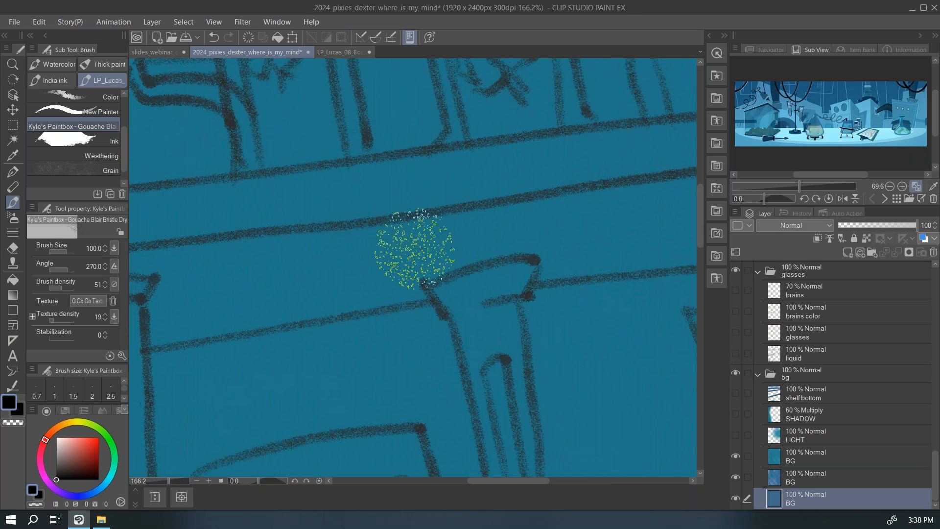
key("ctrl+0")
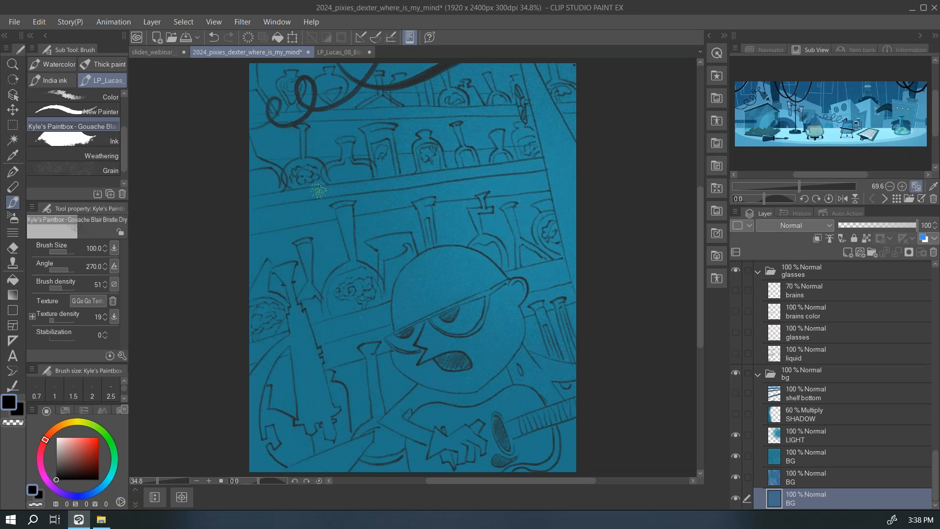
Select the Grain brush and sample the teal background as the drawing color.
left_click(98, 167)
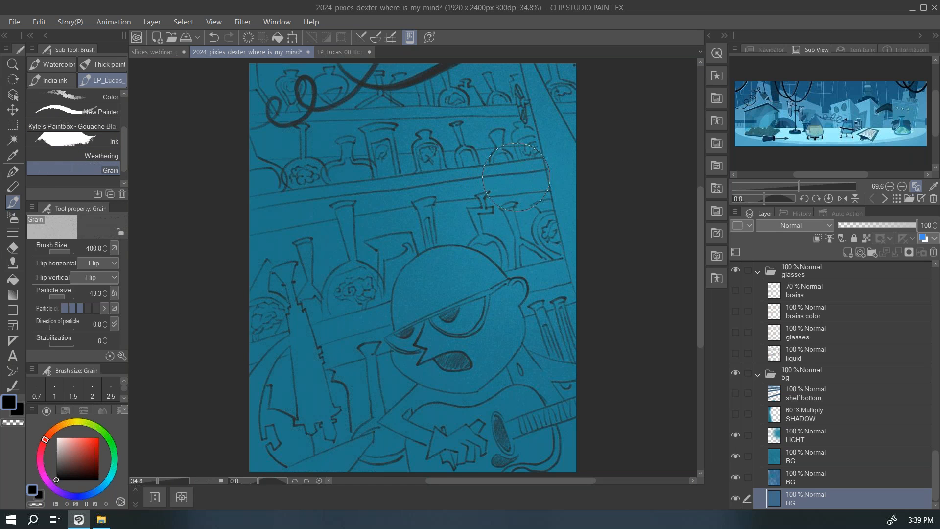
key("i")
left_click(568, 169)
key("b")
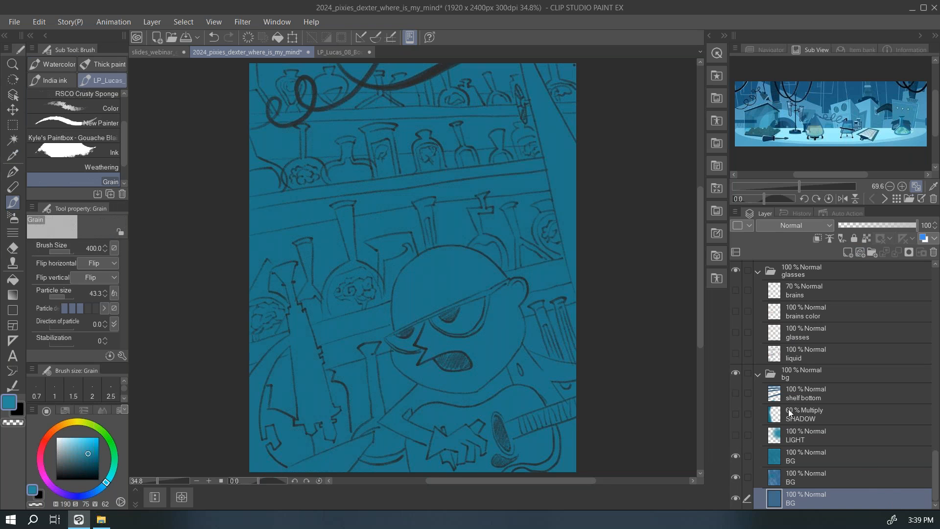
Add a new layer above the teal BG layer and spray brighter blue grain across the artwork's upper right area.
left_click(795, 451)
left_click(848, 252)
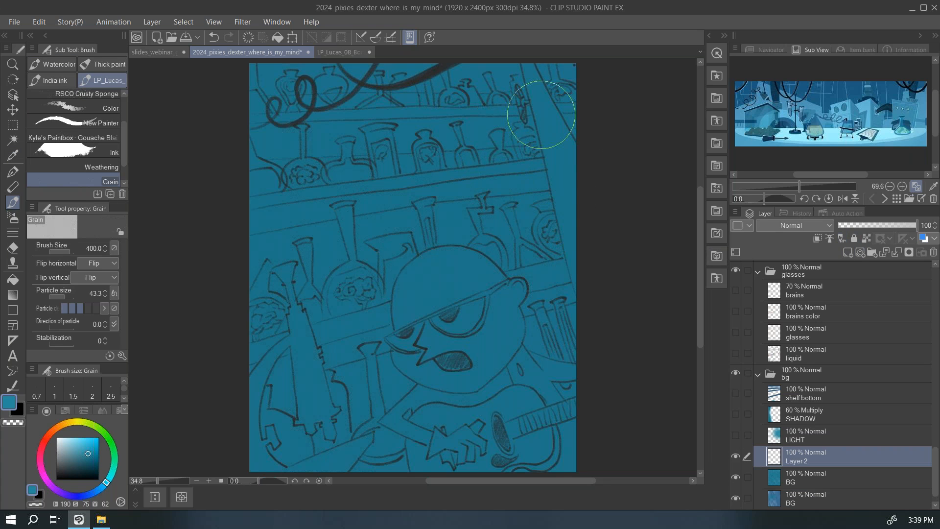
left_click(90, 445)
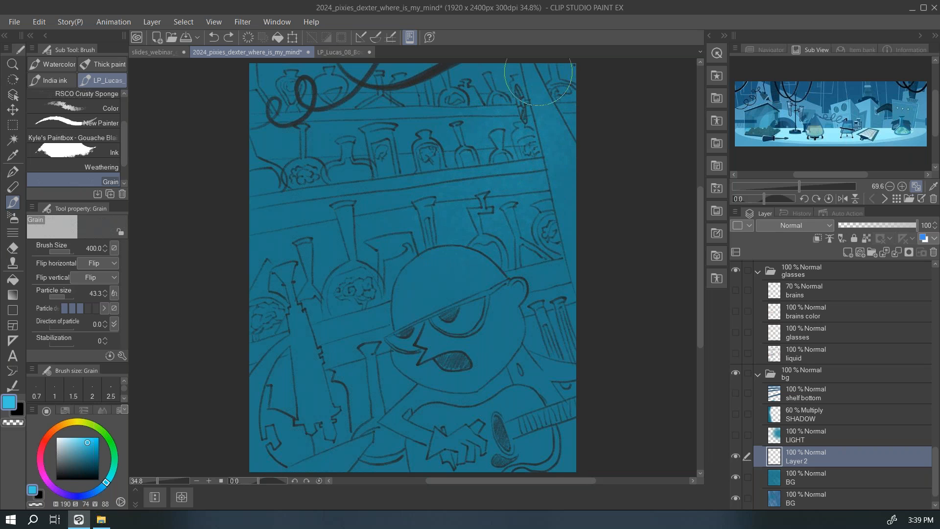
mouse_move(414, 150)
left_mouse_down()
mouse_move(543, 169)
mouse_move(596, 212)
left_mouse_up()
Show the LIGHT, SHADOW and shelf bottom layers in the bg folder.
left_click(736, 436)
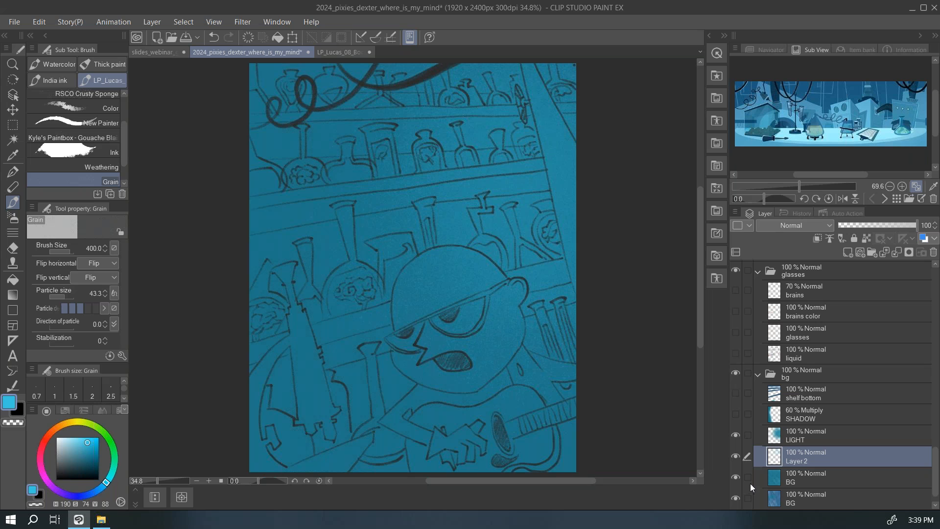
left_click(736, 414)
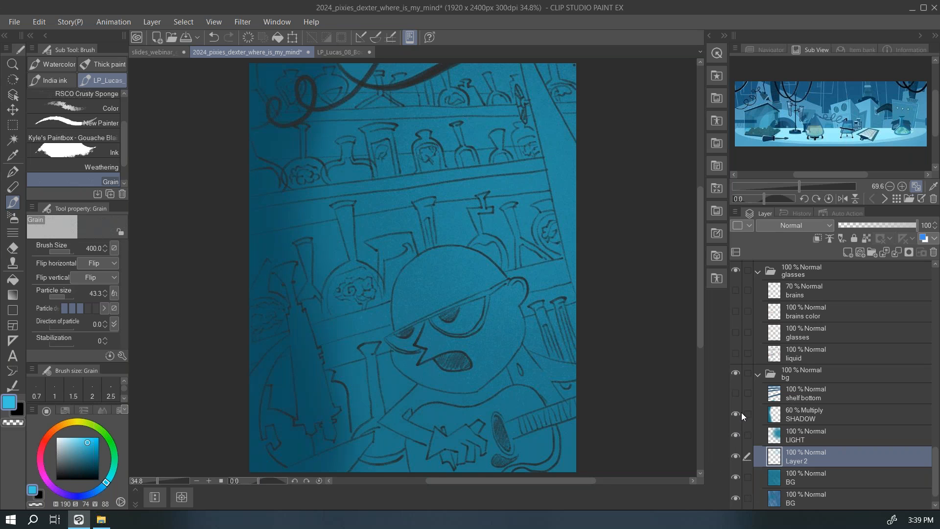
left_click(736, 395)
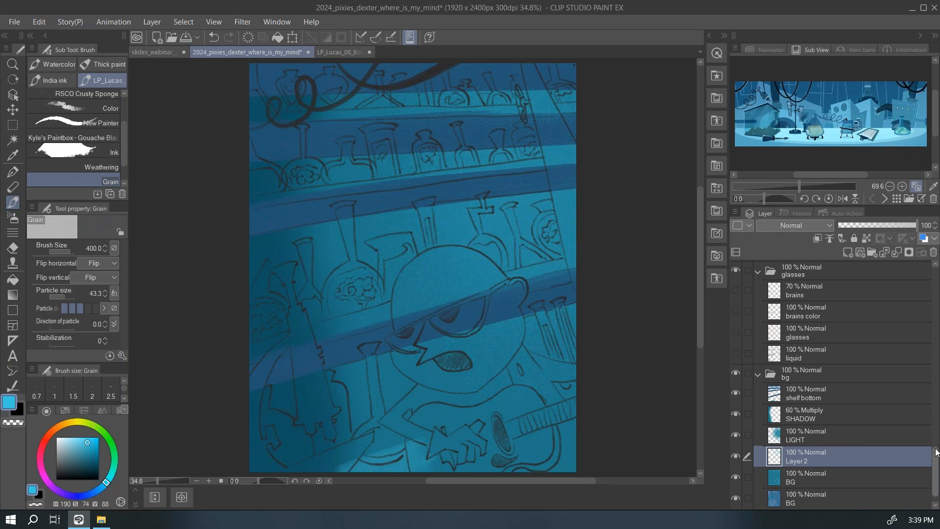
Lower the opacity of the sketch detailed layer to 27%.
left_click_drag(936, 461, 939, 280)
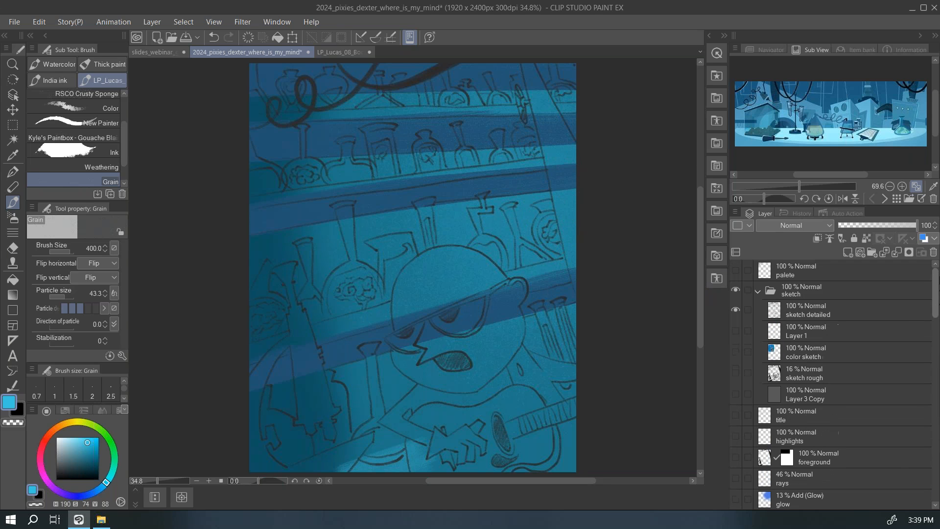
left_click(814, 309)
left_click_drag(883, 226, 859, 227)
mouse_move(939, 296)
left_mouse_down()
mouse_move(937, 477)
mouse_move(939, 294)
left_mouse_up()
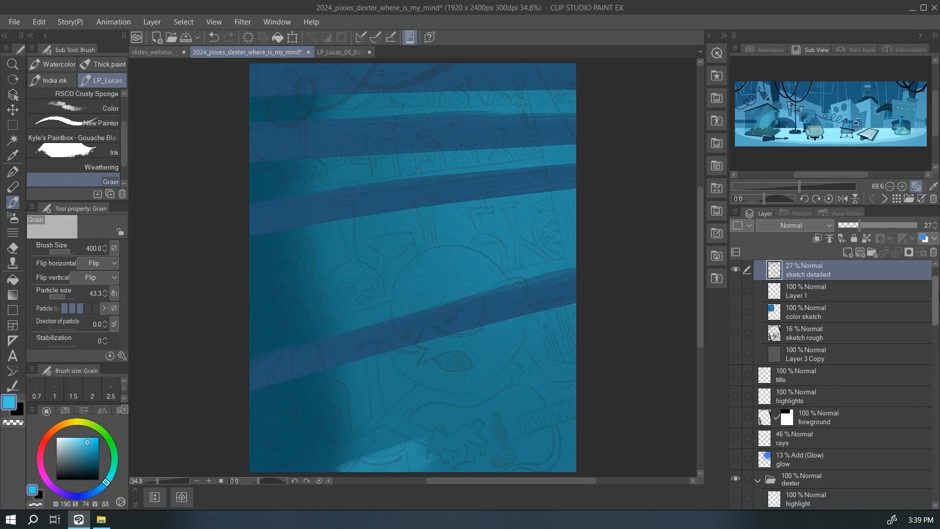
Show the foreground and highlights layers over the shelf background.
left_click(736, 417)
left_click(736, 397)
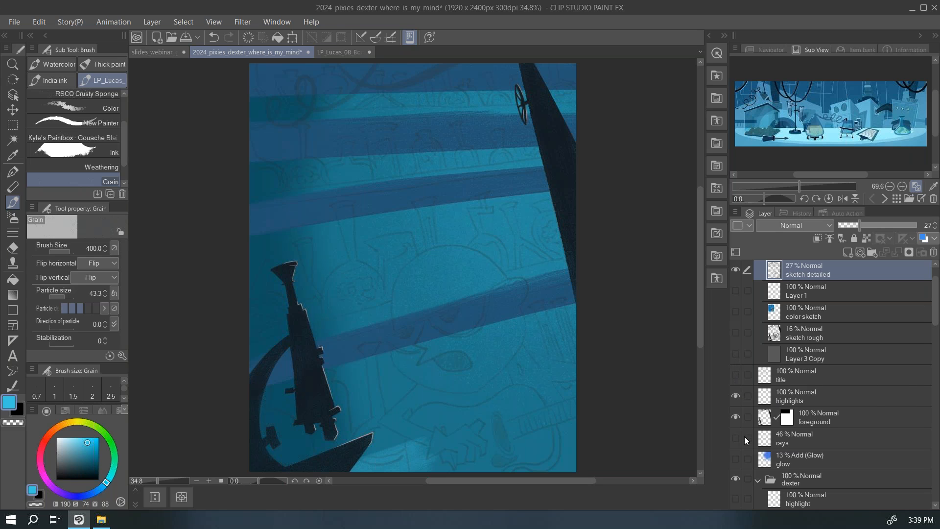
key("b")
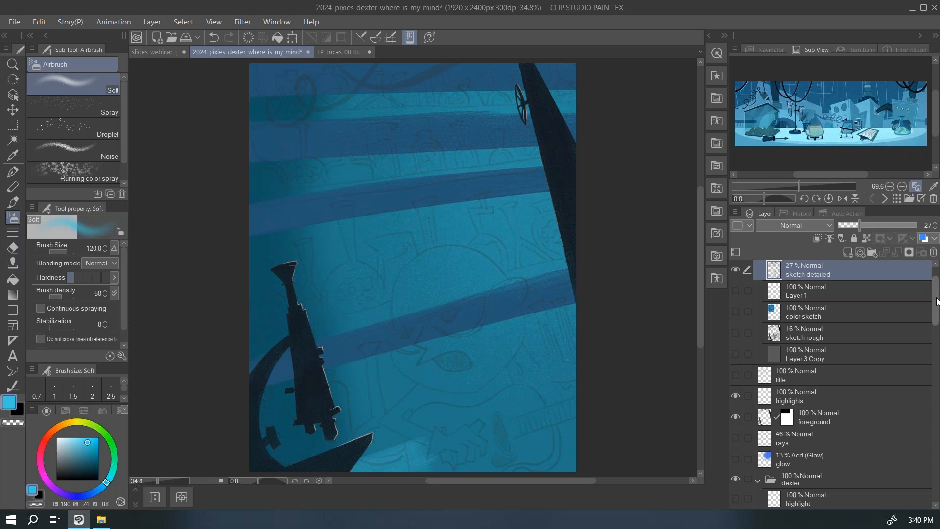
Briefly toggle the liquid layer and inspect the painted shelf bands up close.
left_click_drag(936, 301, 936, 446)
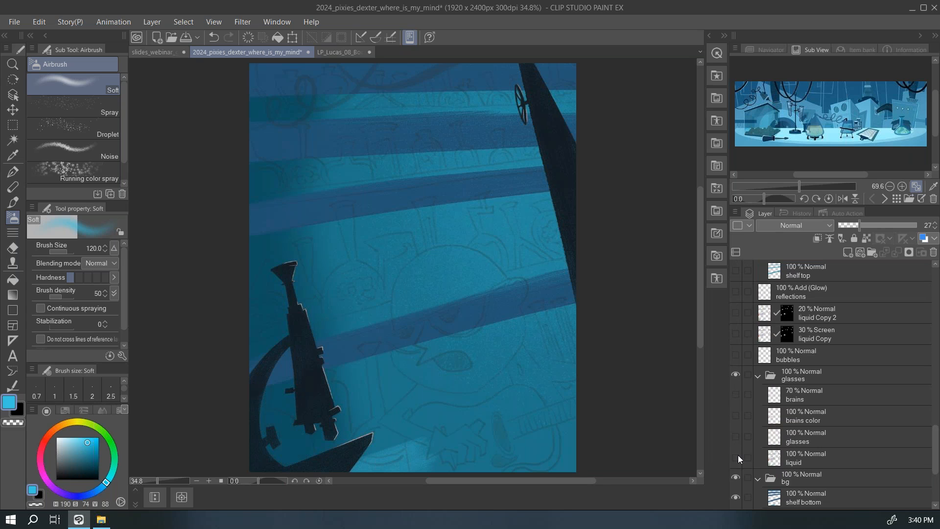
key("b")
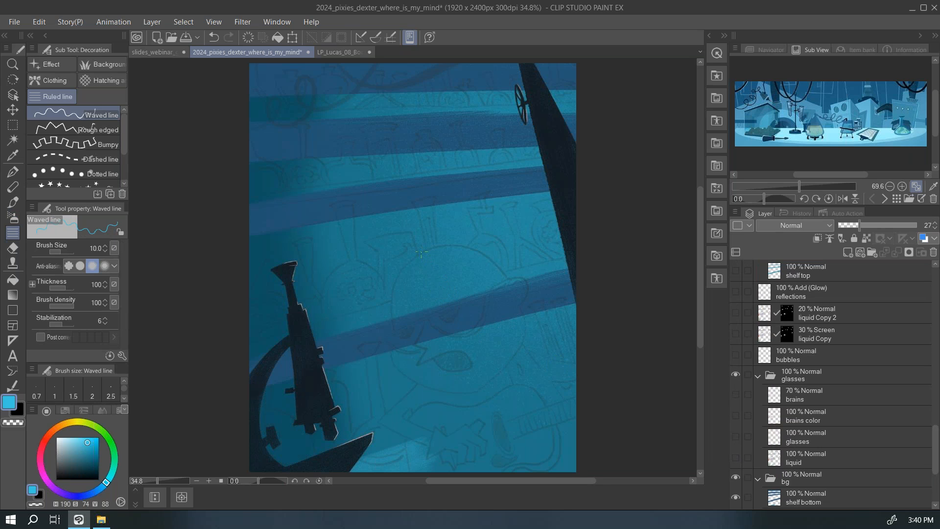
left_click(736, 458)
left_click(736, 458)
mouse_move(937, 443)
left_mouse_down()
mouse_move(929, 383)
mouse_move(934, 458)
left_mouse_up()
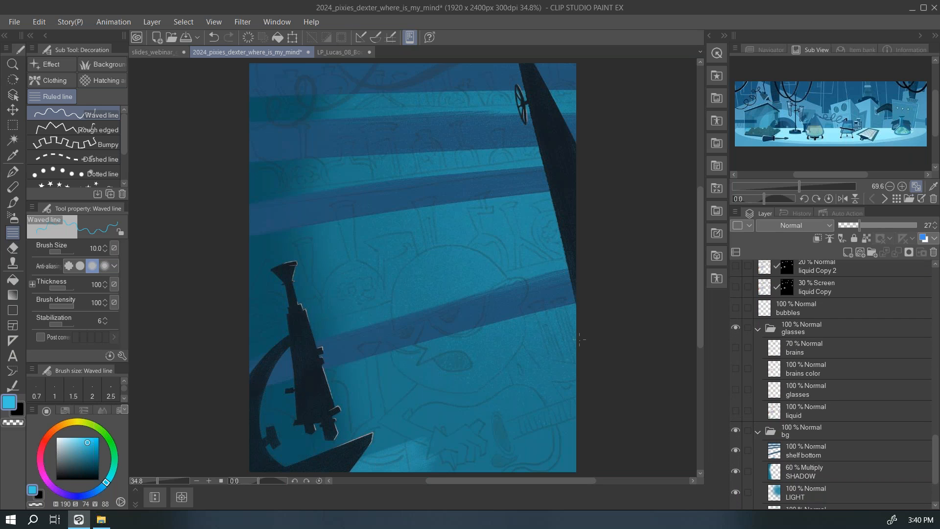
left_click_drag(367, 136, 431, 162)
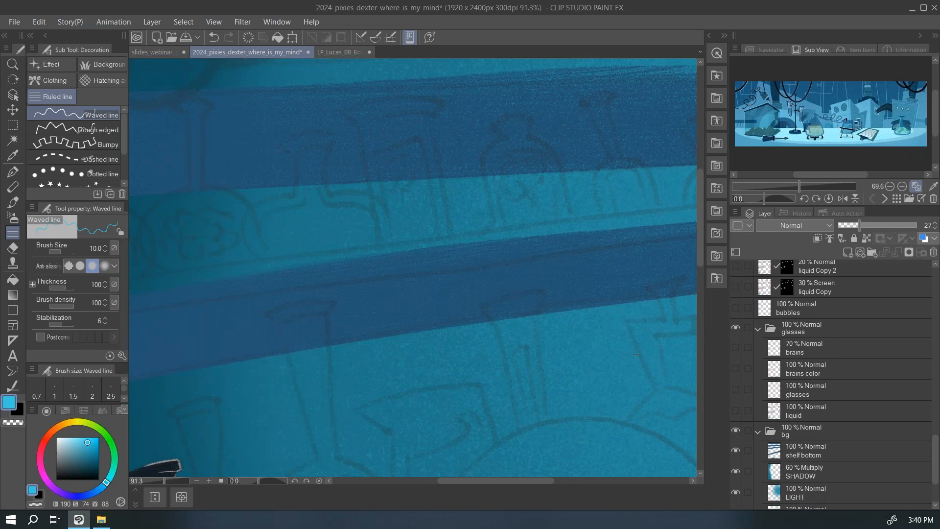
key("ctrl+0")
Preview the liquid layer and hide it again, then show and select the glasses layer.
left_click(736, 410)
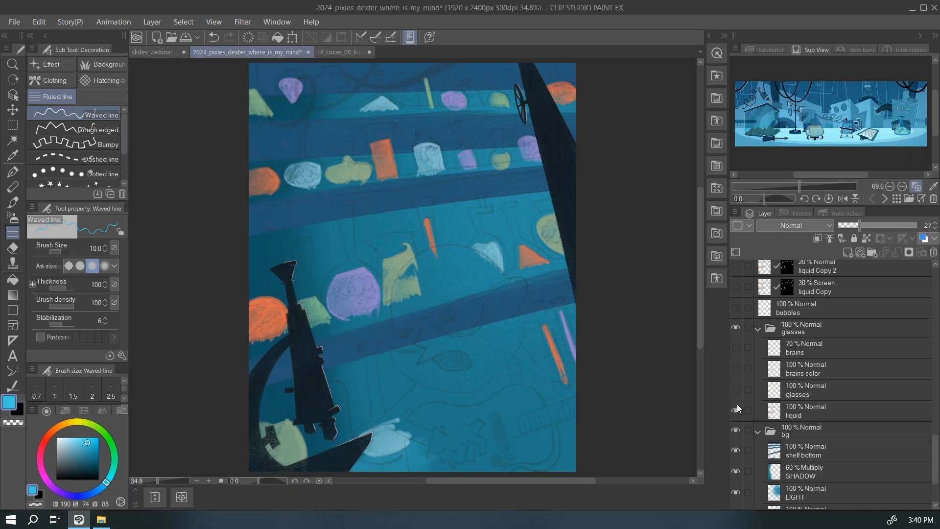
left_click(736, 410)
left_click(736, 389)
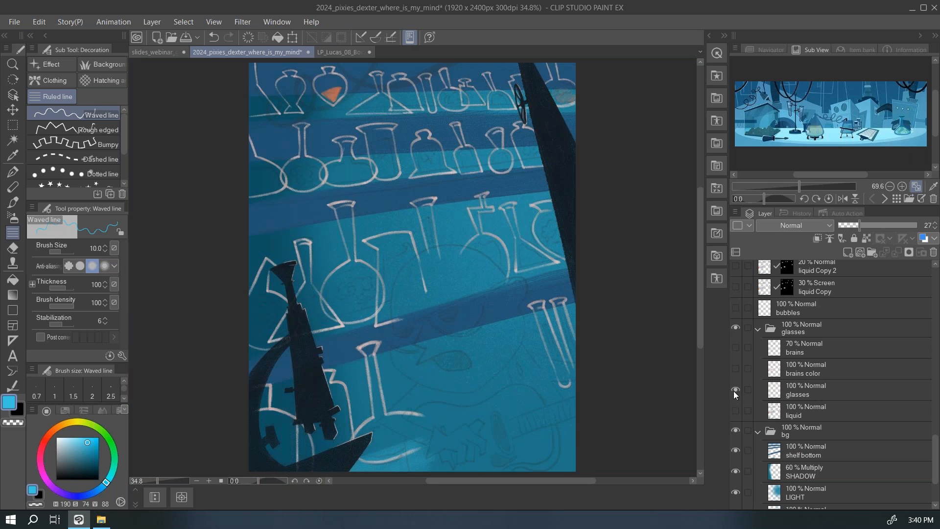
left_click(793, 394)
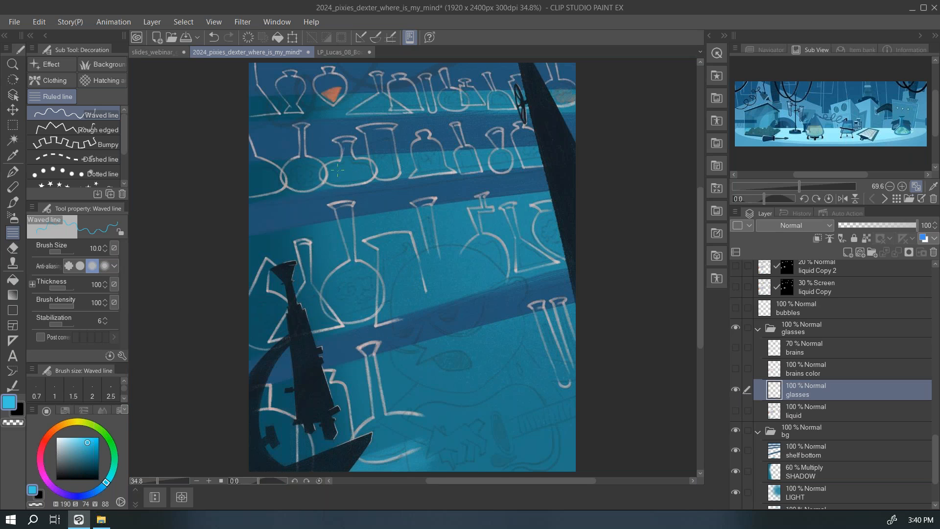
Select the LP Pencil, sample the pale pink of the glass outlines and lighten it to V 89.
key("b")
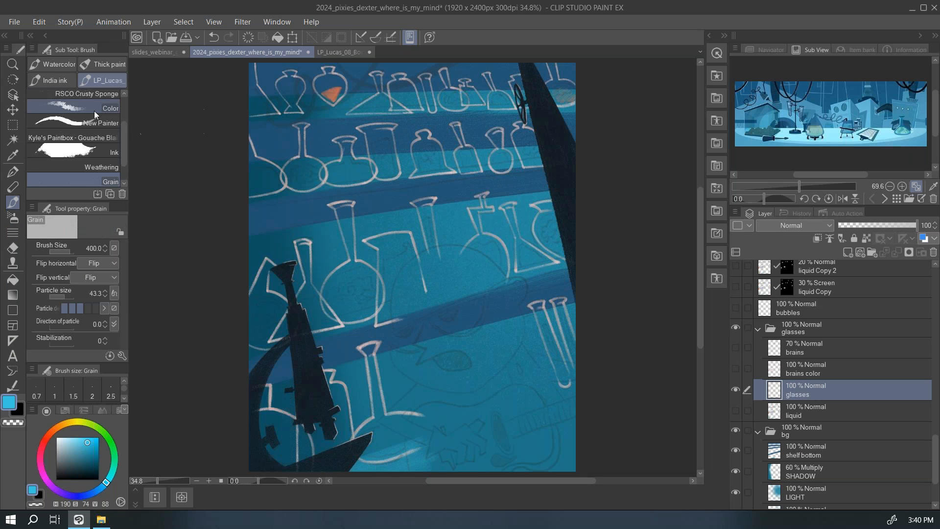
scroll(107, 111, "up", 3)
left_click(107, 111)
left_click_drag(404, 156, 418, 221)
key("ctrl")
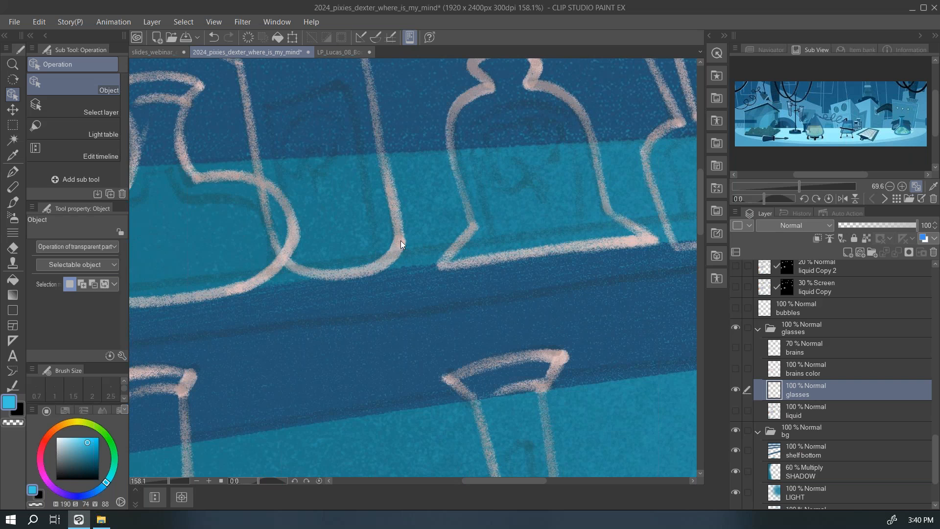
left_click(404, 240, "alt")
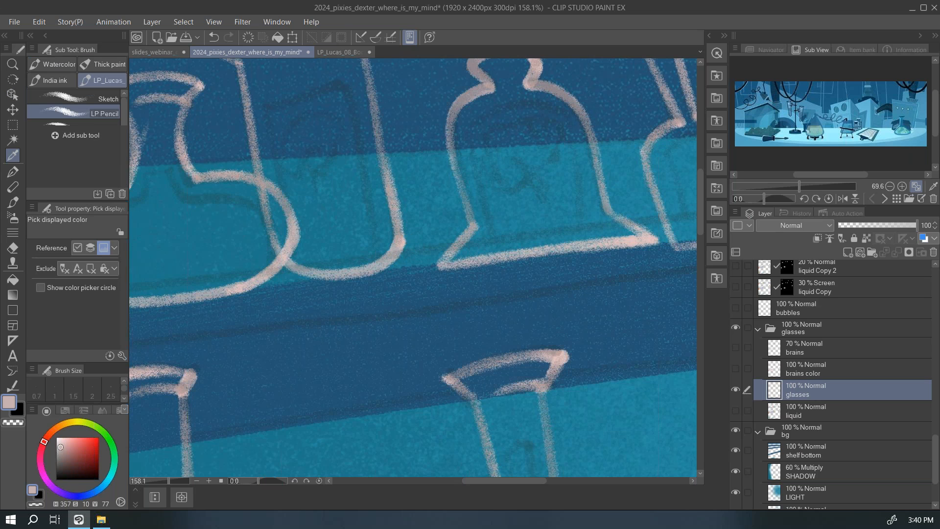
left_click_drag(61, 446, 61, 442)
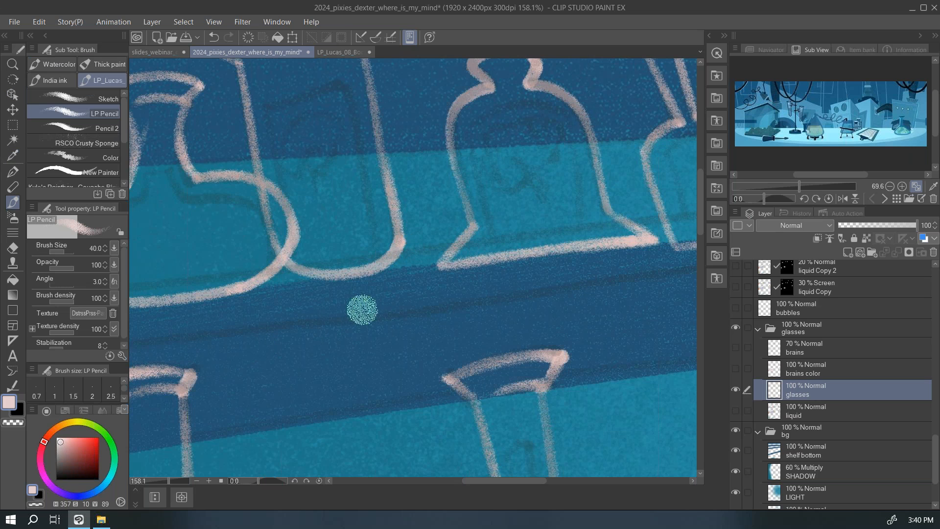
Reduce the pencil size to 20 and try tracing the domed top of Dexter's head in pale pink, undoing the last stroke.
left_click_drag(373, 315, 362, 317)
left_click_drag(457, 368, 432, 264)
key("[")
key("[")
key("[")
mouse_move(426, 327)
left_mouse_down()
mouse_move(452, 196)
mouse_move(545, 191)
left_mouse_up()
mouse_move(463, 190)
left_mouse_down()
mouse_move(513, 186)
mouse_move(573, 215)
left_mouse_up()
mouse_move(447, 194)
left_mouse_down()
mouse_move(414, 212)
mouse_move(375, 281)
left_mouse_up()
mouse_move(412, 212)
left_mouse_down()
mouse_move(381, 246)
mouse_move(373, 279)
left_mouse_up()
key("ctrl+z")
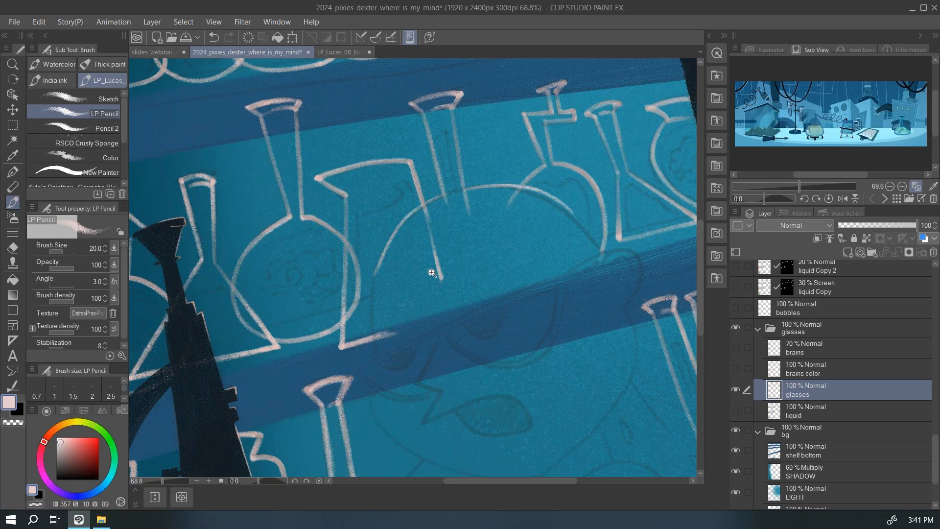
Undo the remaining trial pencil strokes and show the liquid layer beneath the glass outlines.
scroll(436, 272, "down", 4)
scroll(436, 272, "up", 1)
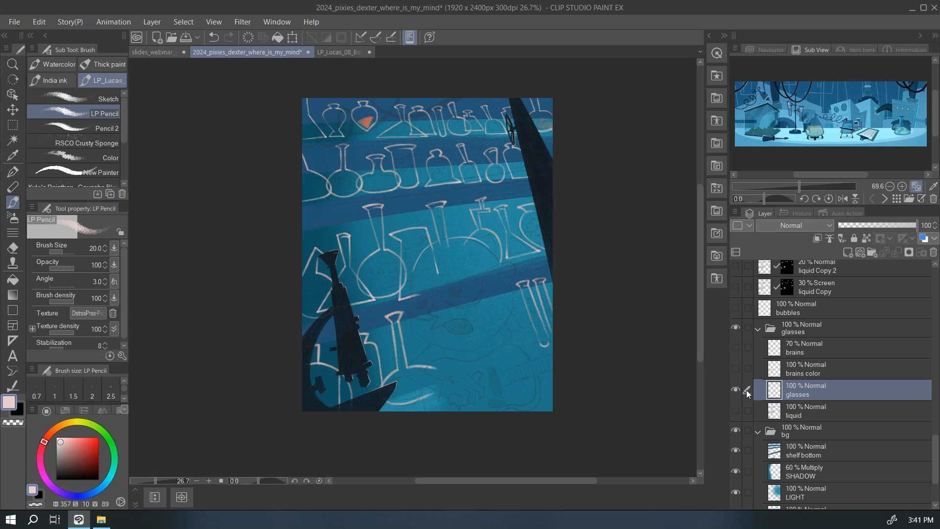
key("ctrl+z")
key("ctrl+z")
key("ctrl+z")
left_click(737, 411)
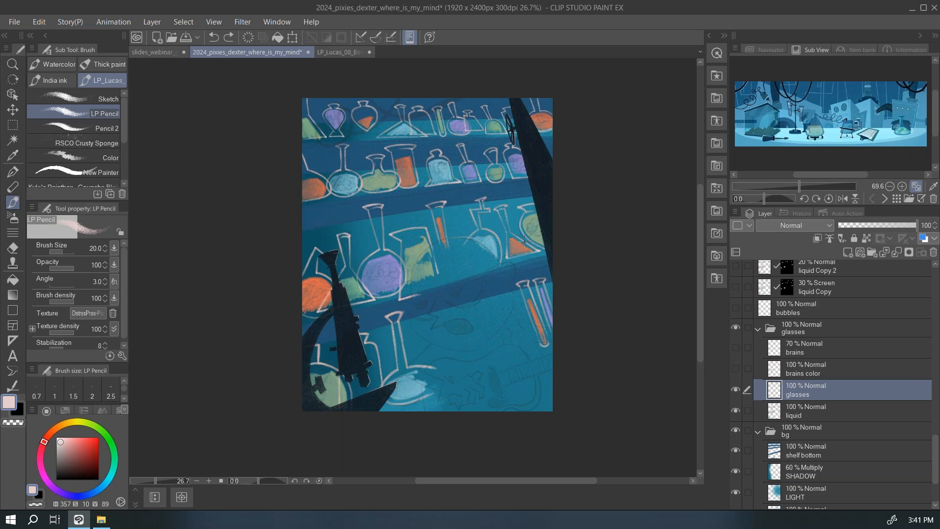
Show the brains color and brains layers in the glasses group.
scroll(509, 256, "up", 3)
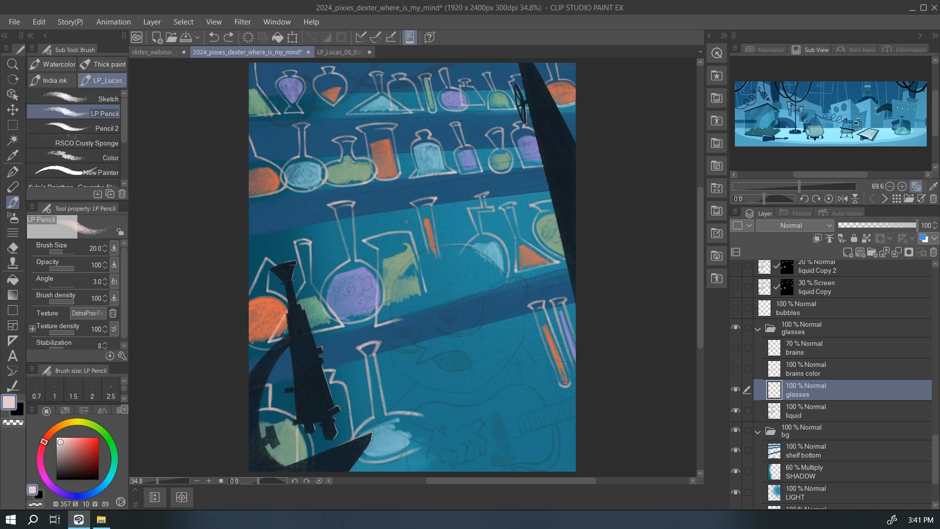
left_click(736, 369)
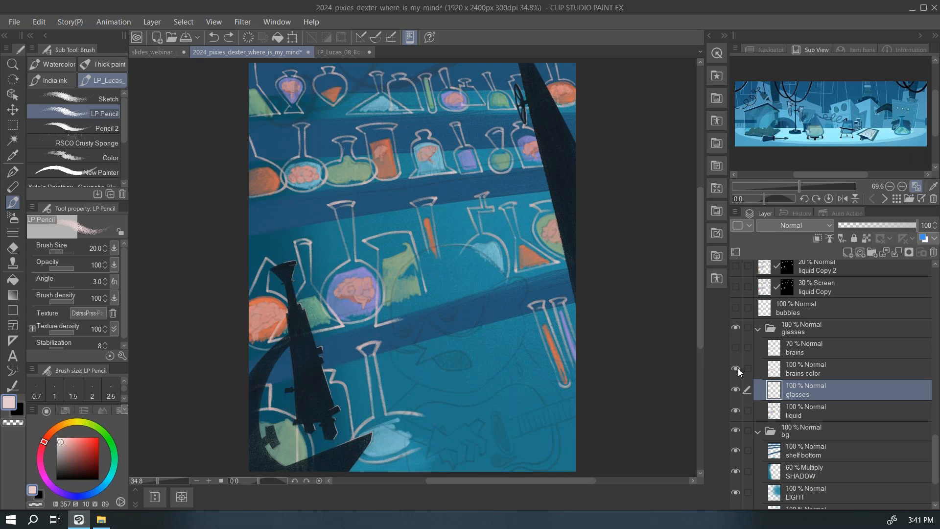
left_click(736, 347)
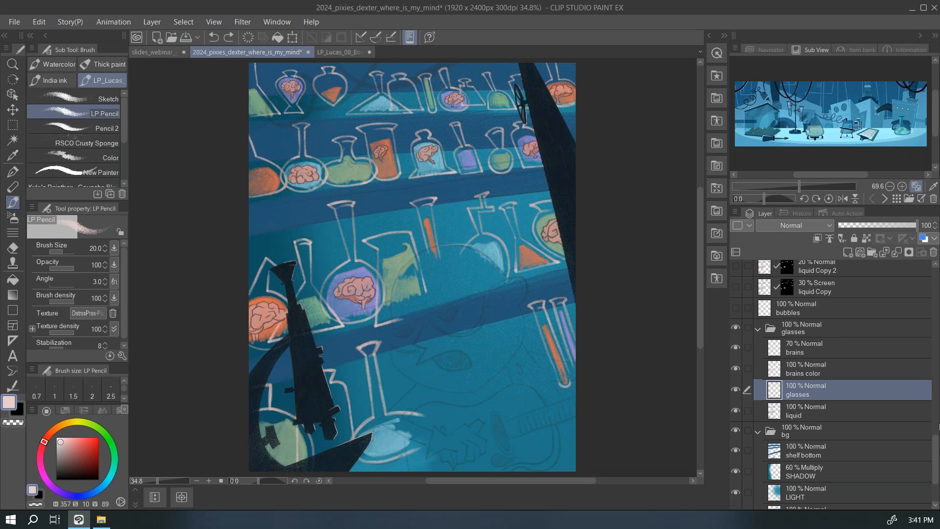
Show the shelf top and grain layers in the top shelf group and briefly toggle the reflections layer.
scroll(868, 410, "up", 5)
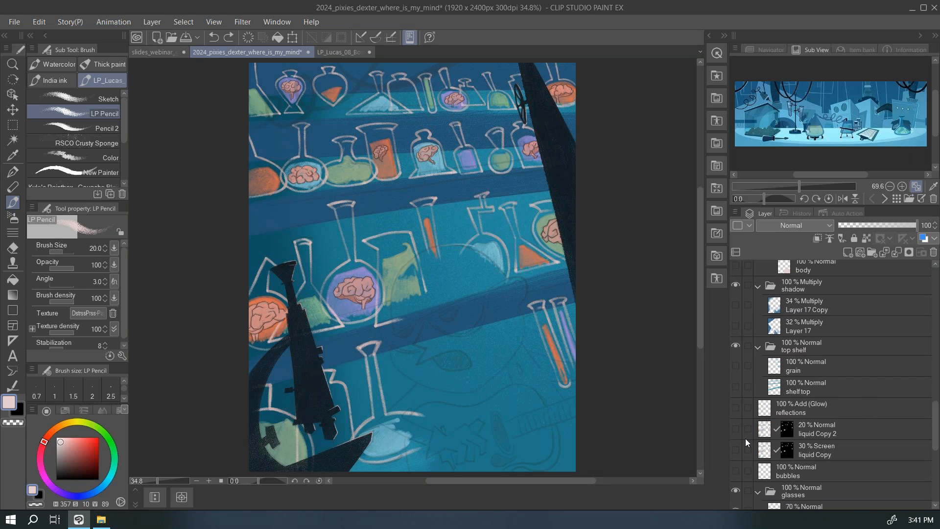
left_click(737, 385)
left_click(734, 365)
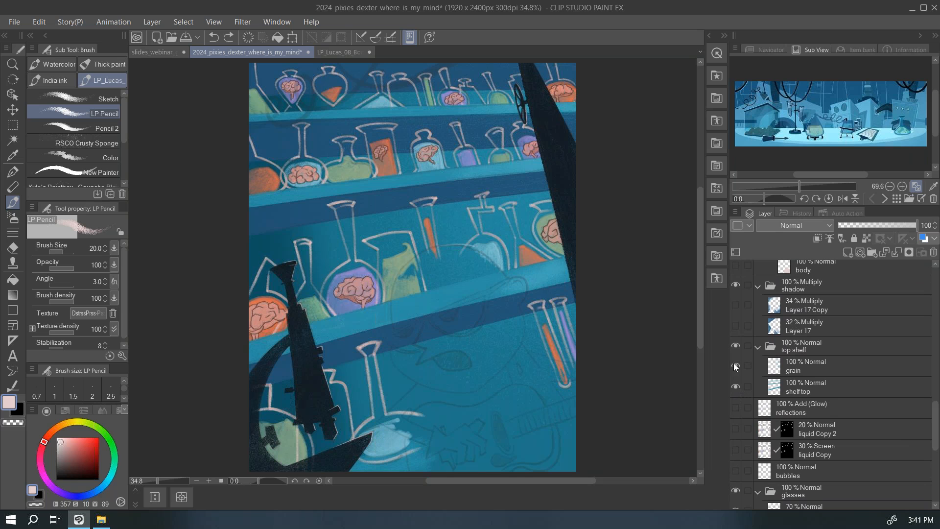
left_click(738, 407)
left_click(735, 408)
left_click_drag(931, 412, 933, 341)
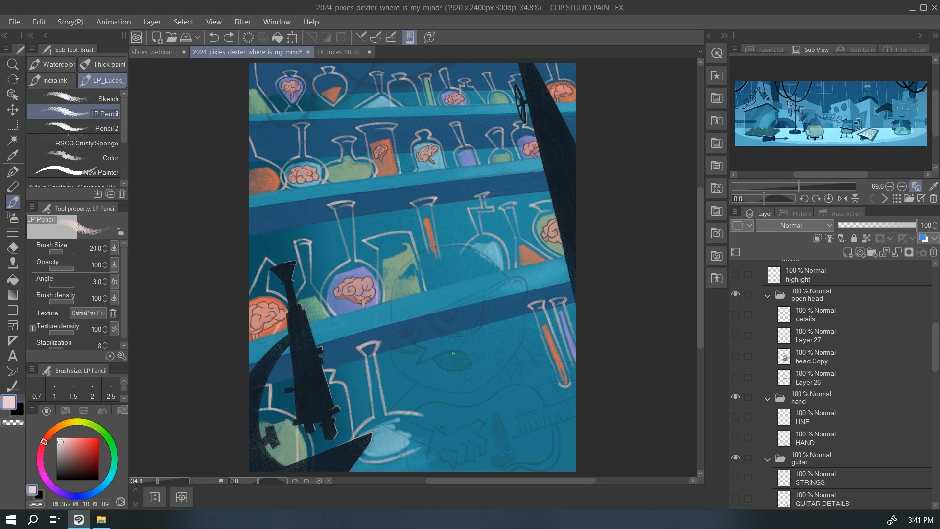
left_click_drag(376, 307, 366, 284)
key("ctrl+z")
left_click_drag(936, 349, 935, 386)
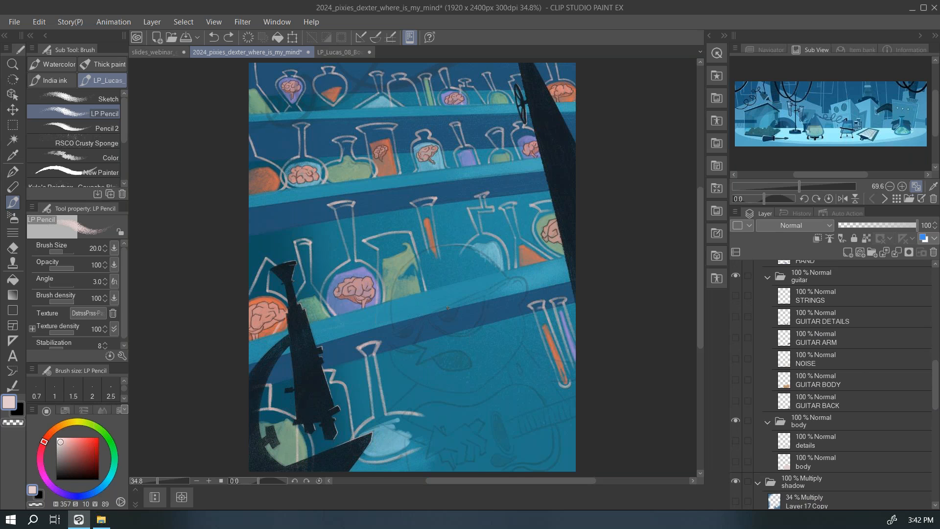
mouse_move(377, 326)
left_mouse_down()
mouse_move(534, 378)
mouse_move(376, 313)
left_mouse_up()
key("ctrl+z")
Show the details and body layers in Dexter's body group and inspect the coat shading up close.
left_click(736, 440)
left_click(736, 460)
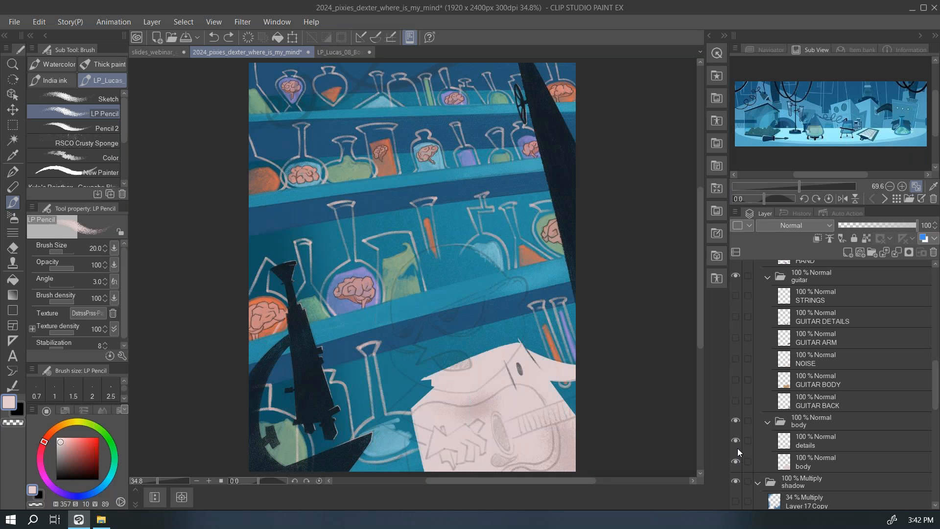
scroll(521, 411, "up", 5)
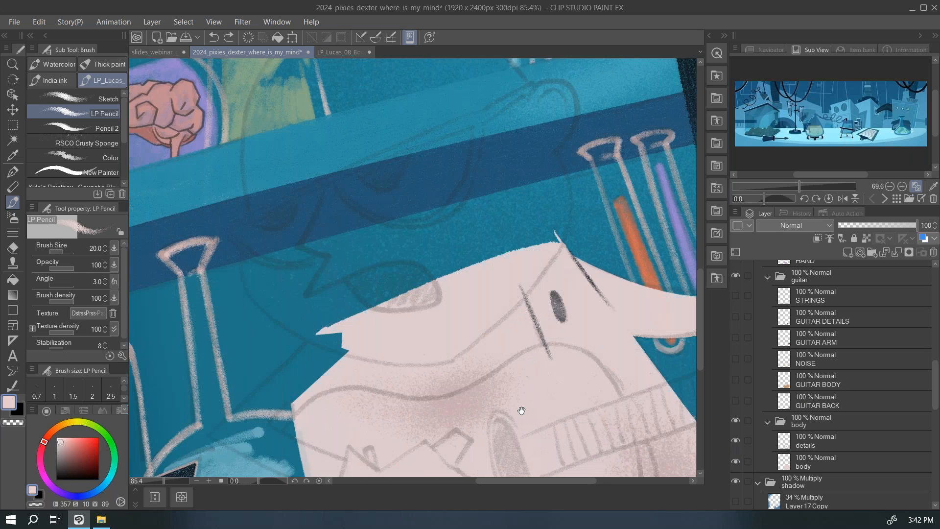
left_click_drag(521, 411, 494, 254)
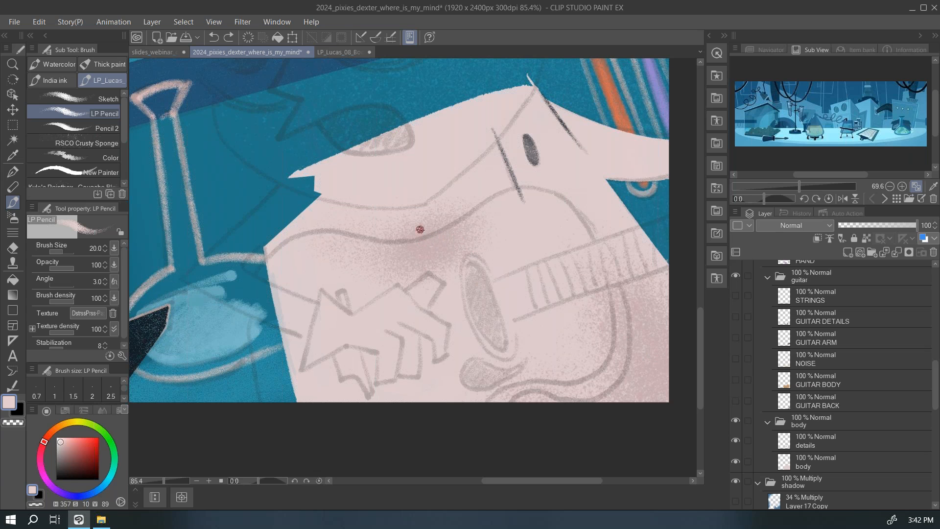
Choose the RSCO Crusty Sponge brush and sample the darker dusty pink from the grainy shading on the coat.
scroll(117, 140, "down", 2)
left_click(98, 122)
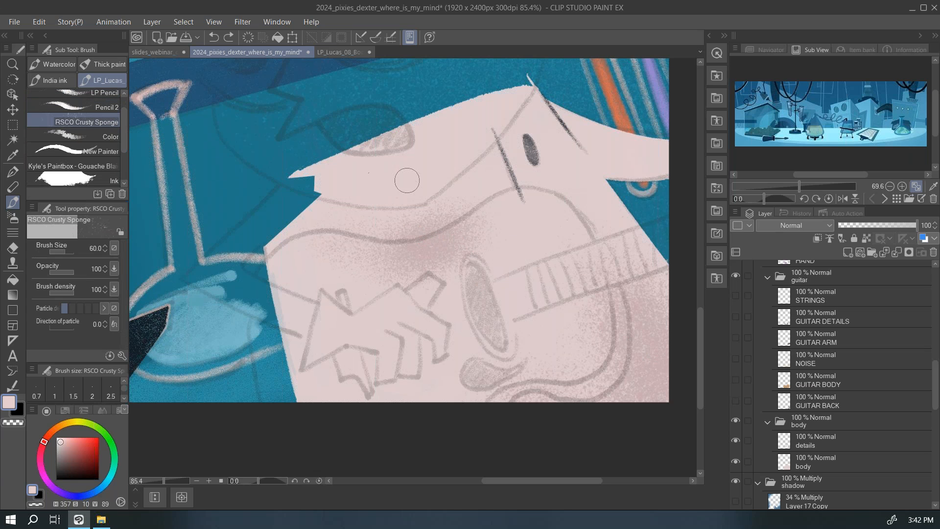
key("i")
left_click(456, 223)
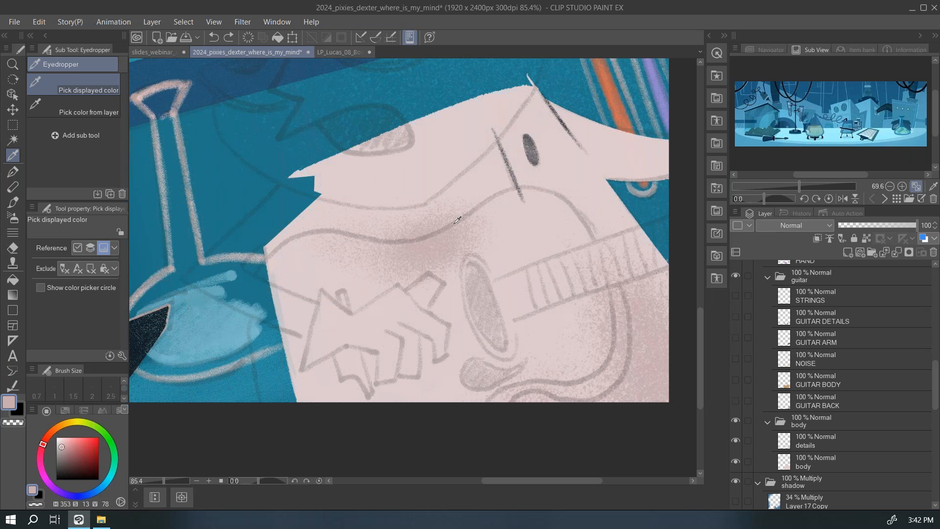
key("b")
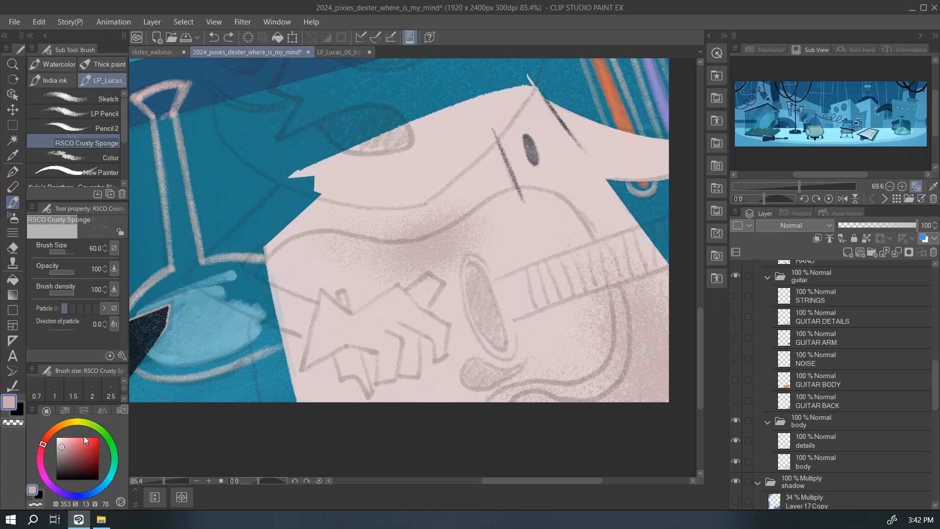
key("i")
left_click(445, 244)
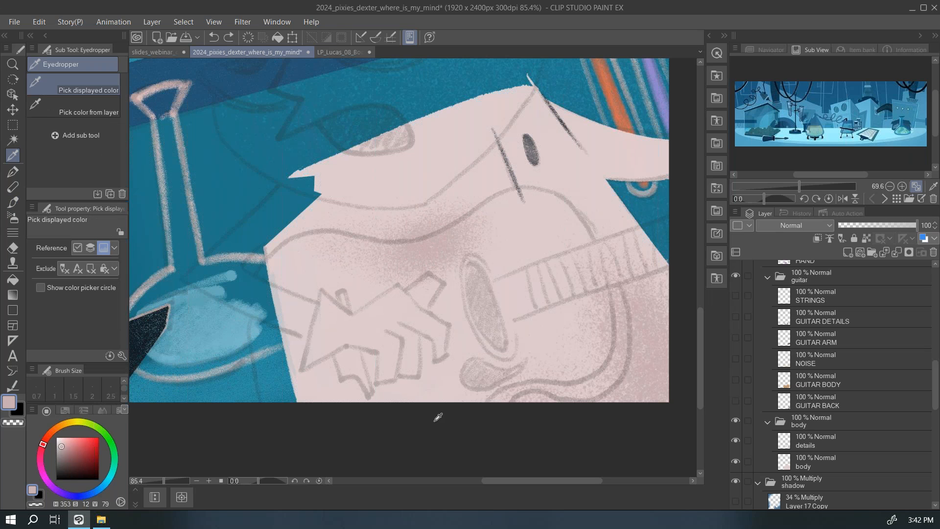
key("b")
Select the body group's details layer and sponge extra grainy shading over the coat around the guitar sketch.
left_click(805, 443)
mouse_move(488, 246)
left_mouse_down()
mouse_move(554, 213)
mouse_move(486, 234)
mouse_move(513, 175)
mouse_move(509, 157)
mouse_move(479, 225)
left_mouse_up()
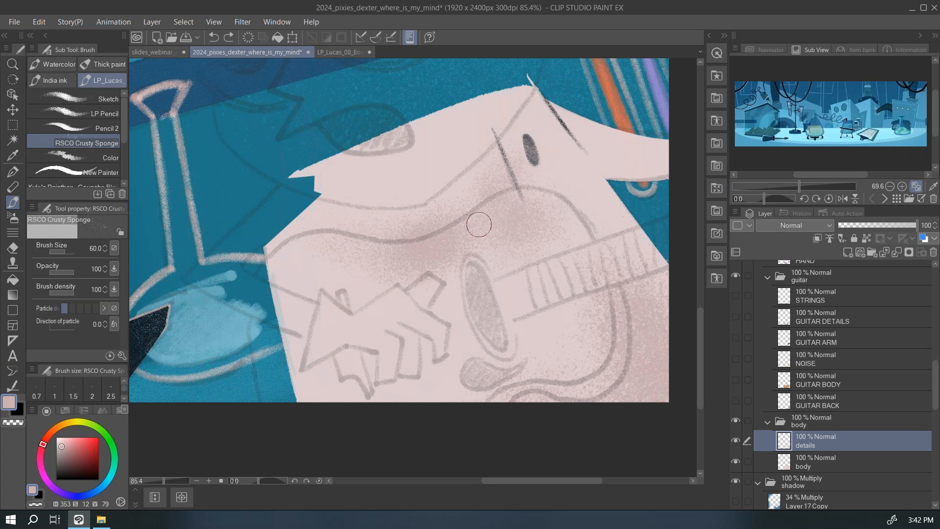
left_click_drag(497, 318, 490, 382)
left_click_drag(495, 346, 488, 348)
key("ctrl+0")
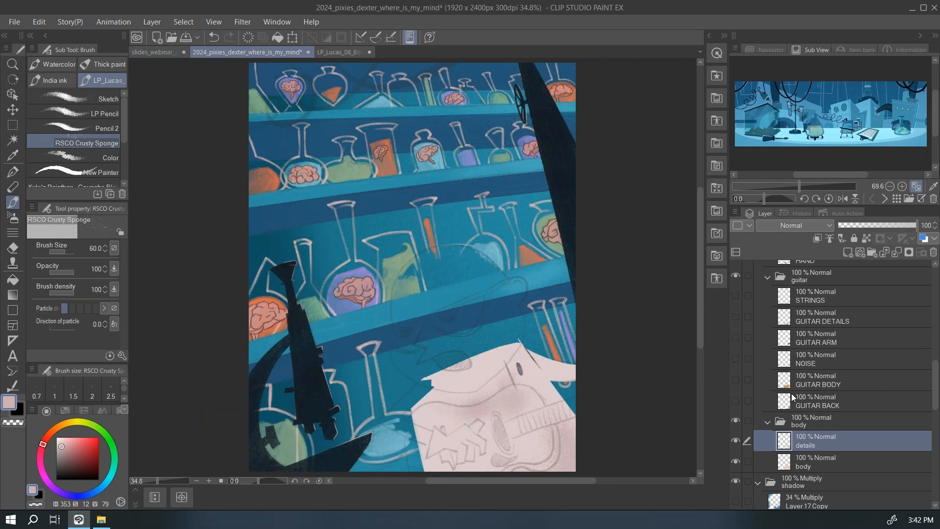
Show all six guitar layers, from GUITAR BACK up to STRINGS.
left_click(736, 401)
left_click(737, 380)
left_click(736, 359)
left_click(736, 338)
left_click(736, 317)
left_click(736, 295)
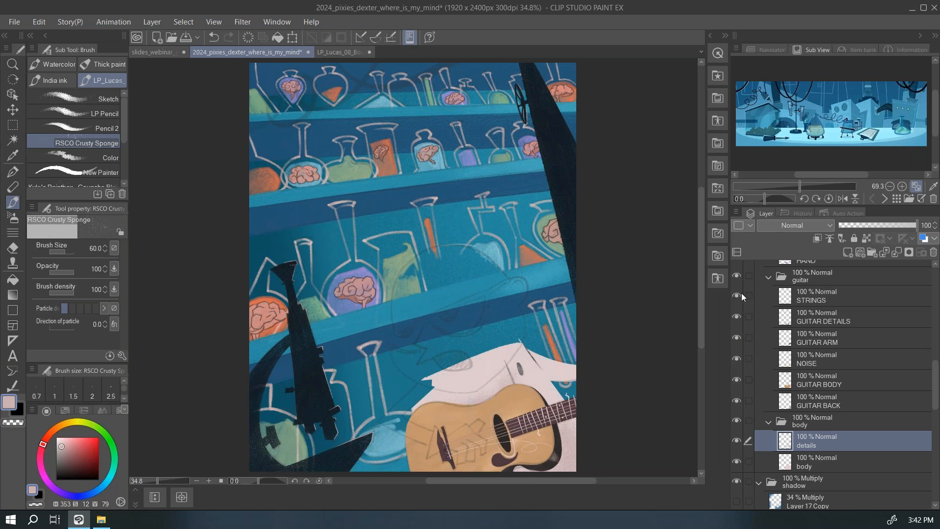
Show the HAND and LINE layers in the hand group.
scroll(744, 372, "up", 3)
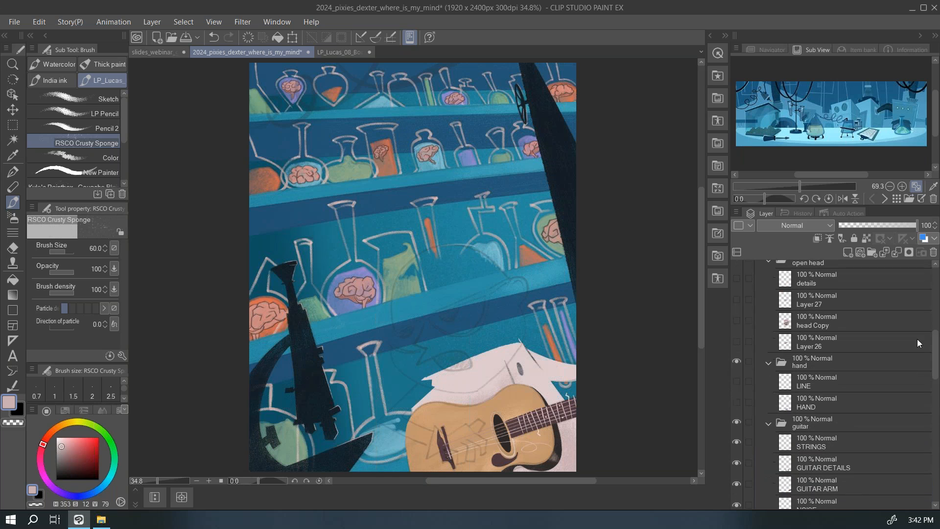
left_click(737, 402)
left_click(737, 381)
Show Layer 26, head Copy, Layer 27 and details in the open head group.
left_click(737, 341)
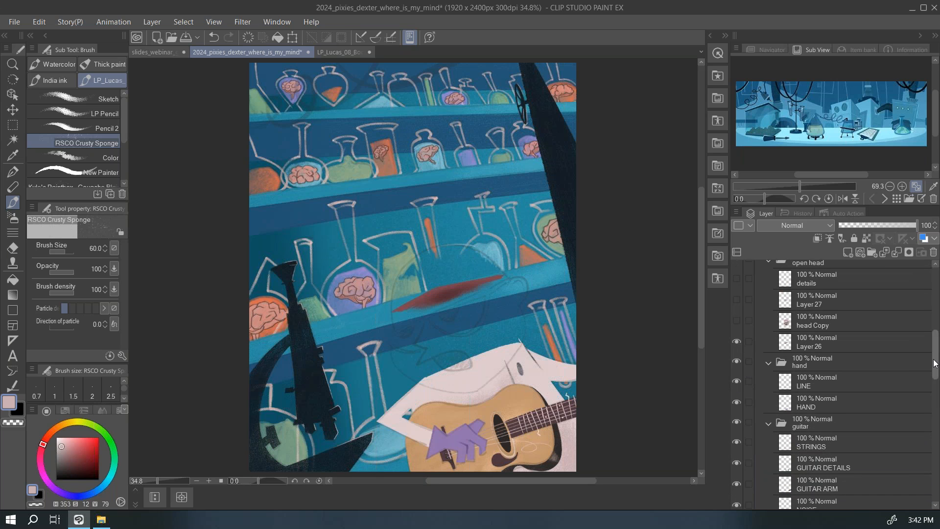
scroll(935, 363, "up", 3)
left_click_drag(736, 358, 736, 399)
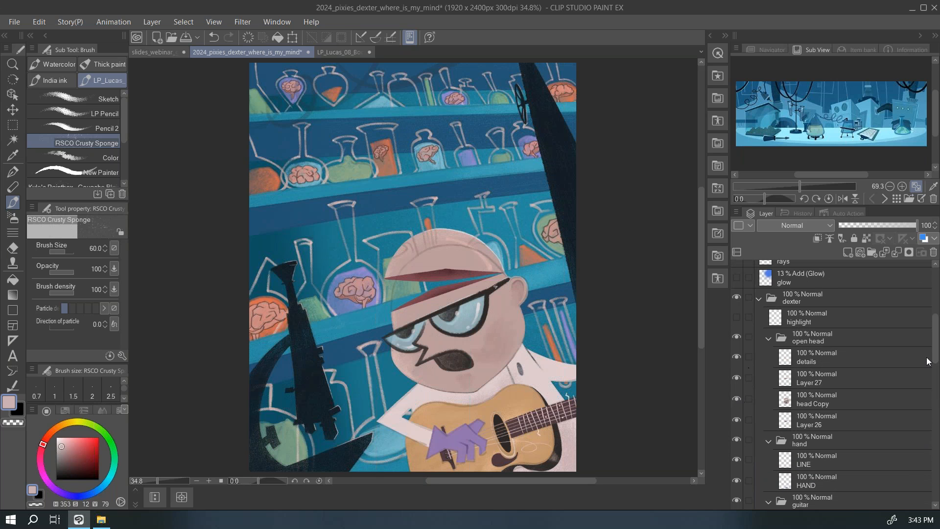
Enlarge the Sub View and look through the reference images up to the Dexter's Laboratory poster and the guitarist photo.
scroll(935, 343, "up", 5)
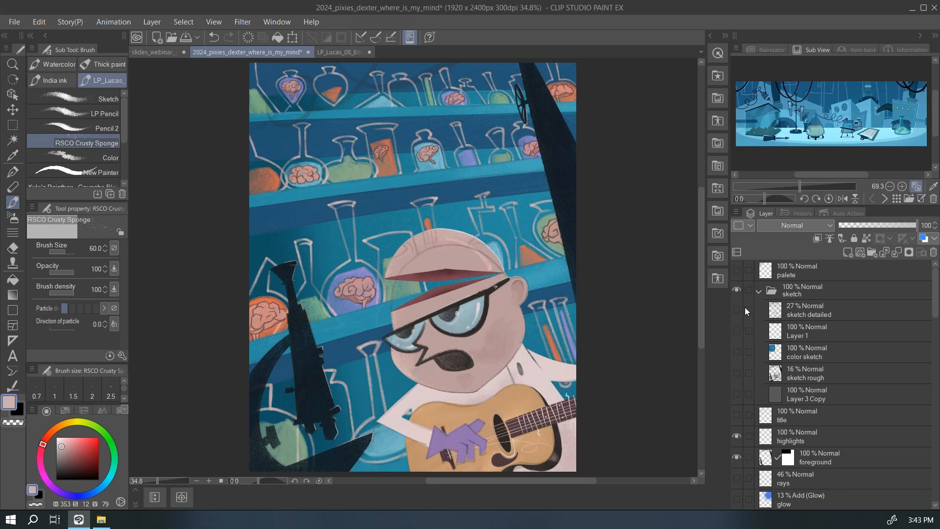
left_click_drag(934, 309, 934, 387)
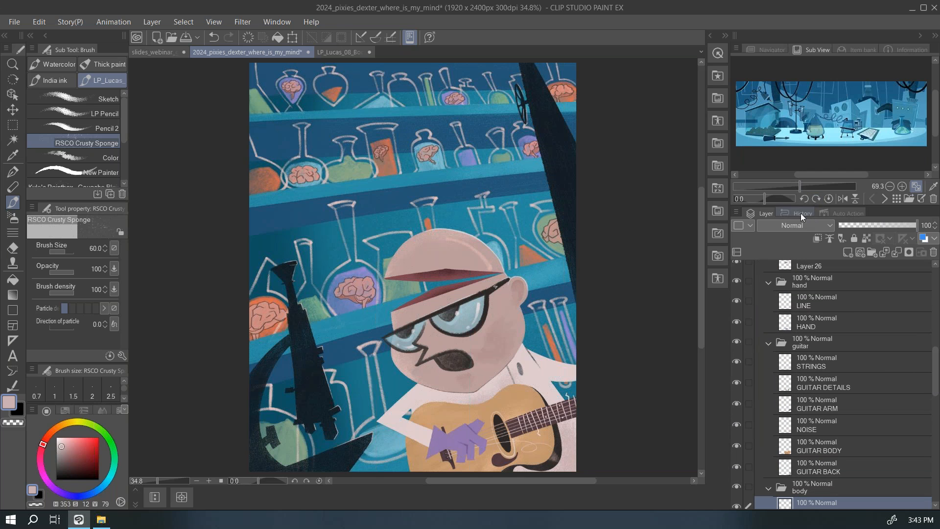
left_click_drag(798, 206, 795, 233)
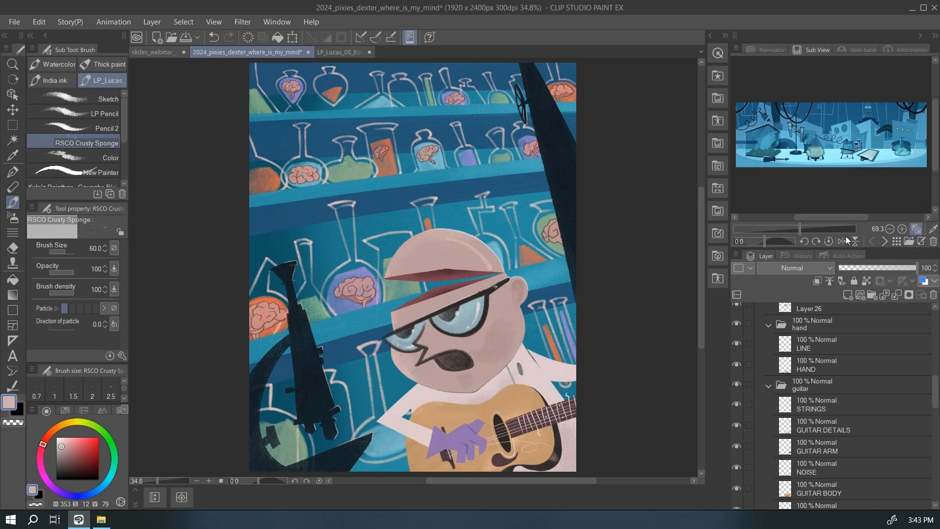
left_click(883, 239)
left_click(884, 242)
left_click(884, 242)
left_click(884, 241)
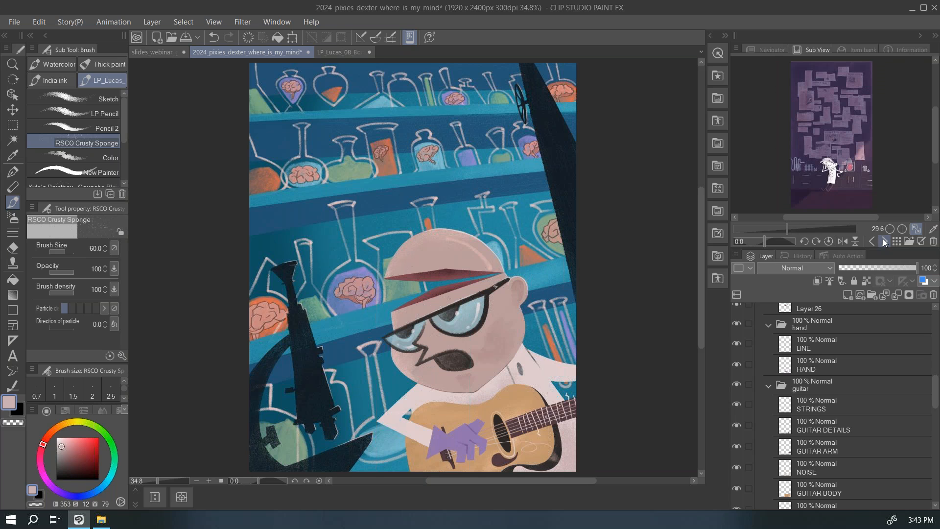
left_click(884, 241)
left_click(884, 241)
left_click(884, 241)
left_click(884, 241)
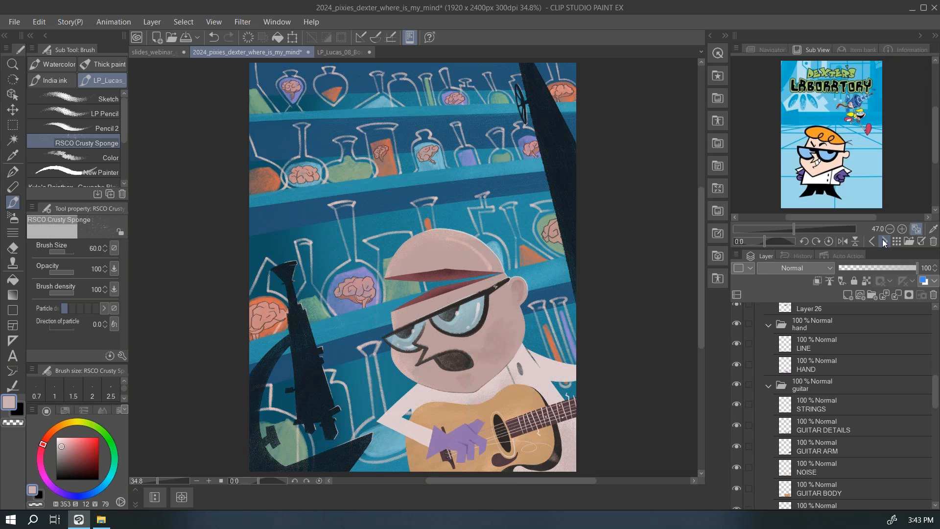
left_click(884, 241)
left_click(874, 241)
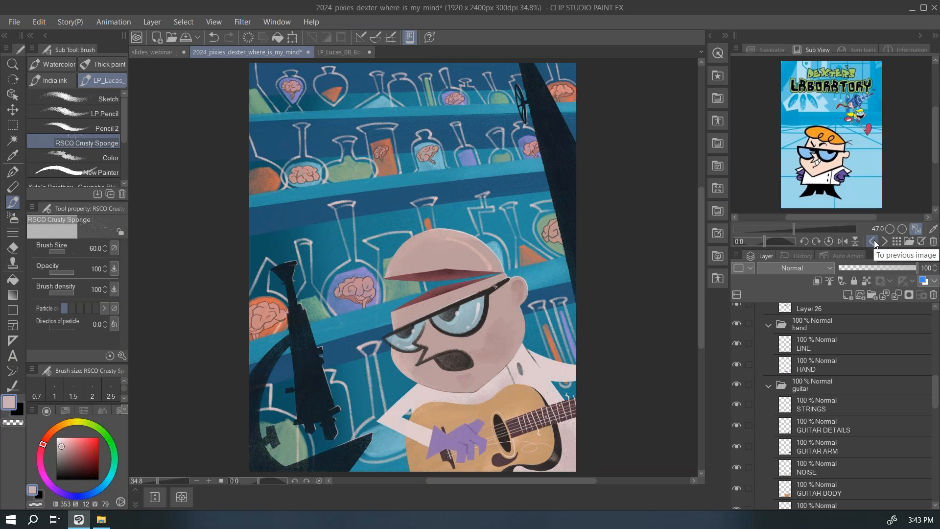
left_click(885, 242)
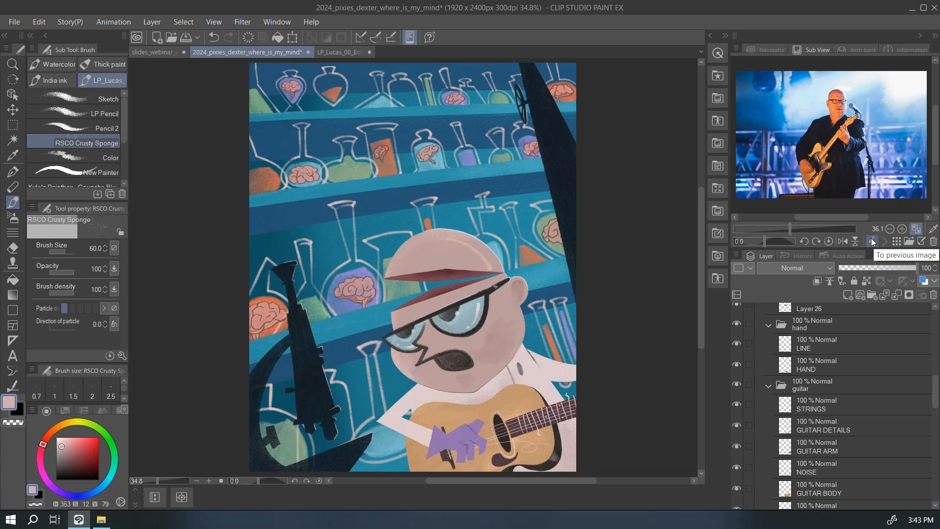
left_click(873, 242)
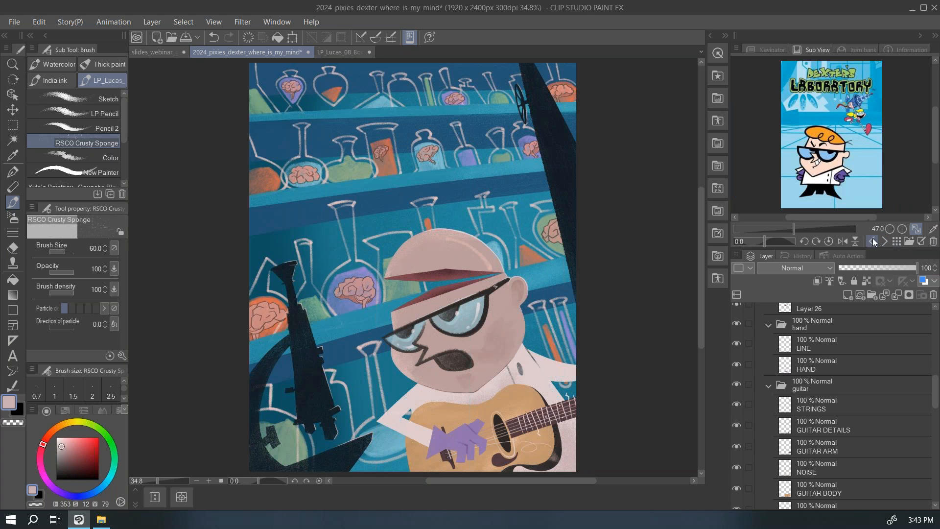
left_click(884, 243)
Go back through the reference images to the blue laboratory background sketches.
left_click(873, 242)
left_click(873, 242)
left_click(873, 242)
left_click(872, 242)
left_click(873, 241)
left_click(873, 242)
left_click(872, 241)
left_click(873, 241)
left_click(873, 242)
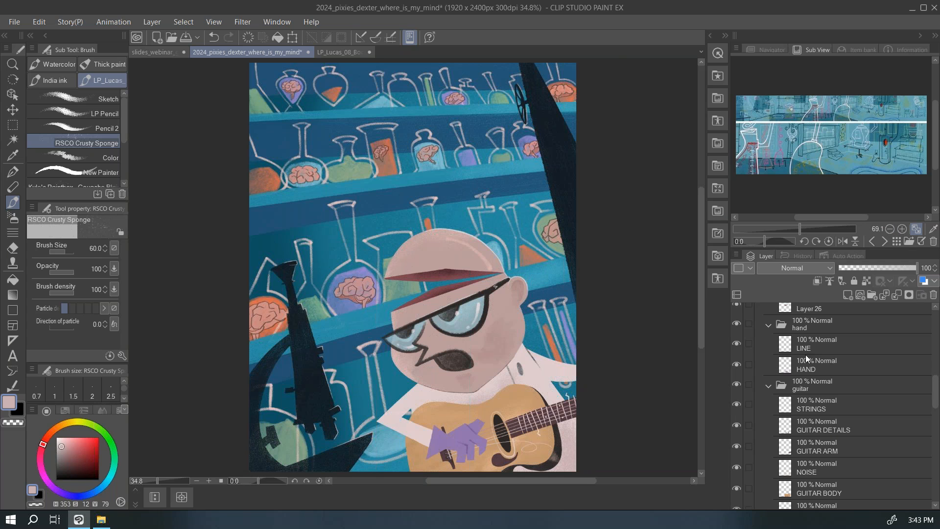
Toggle the visibility of the highlight layer in the dexter group to compare its effect.
scroll(919, 416, "up", 8)
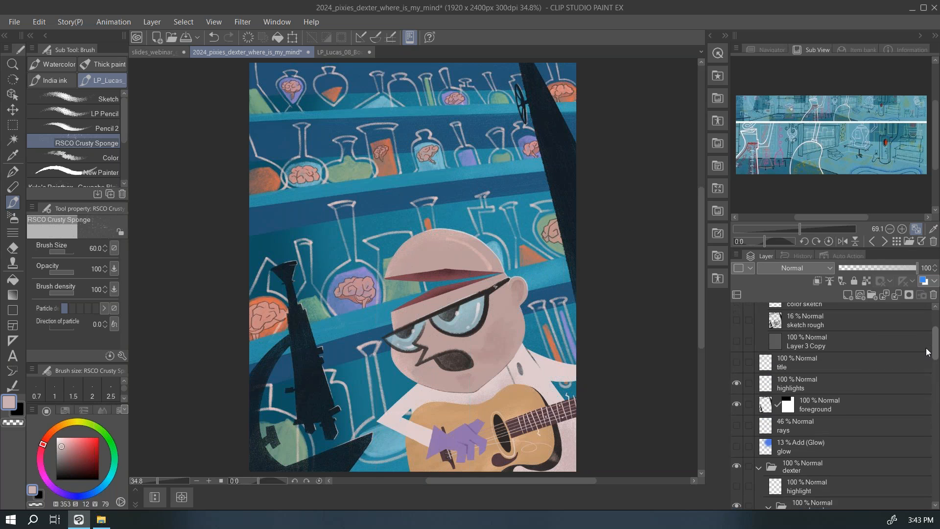
scroll(927, 354, "down", 1)
left_click(736, 454)
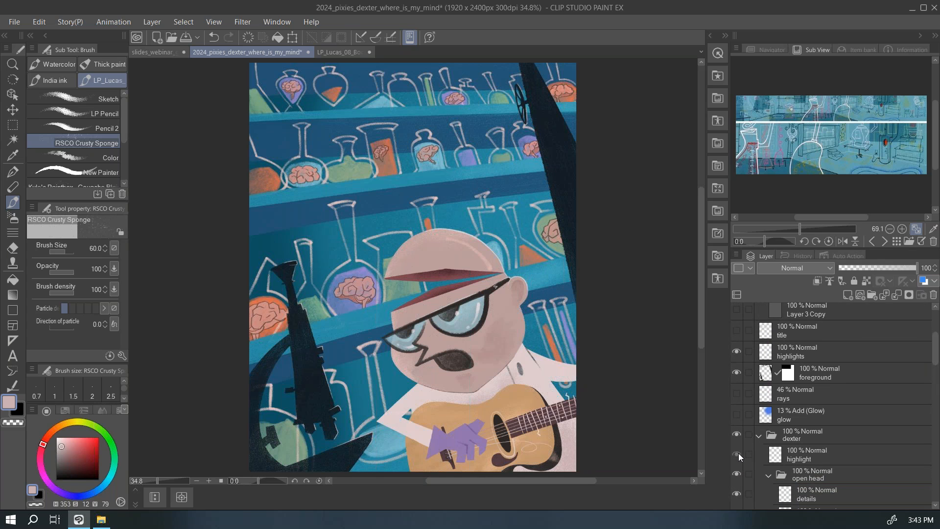
left_click(737, 454)
Show Layer 17 and Layer 17 Copy in the Multiply shadow group.
left_click_drag(935, 351, 935, 379)
scroll(745, 380, "down", 10)
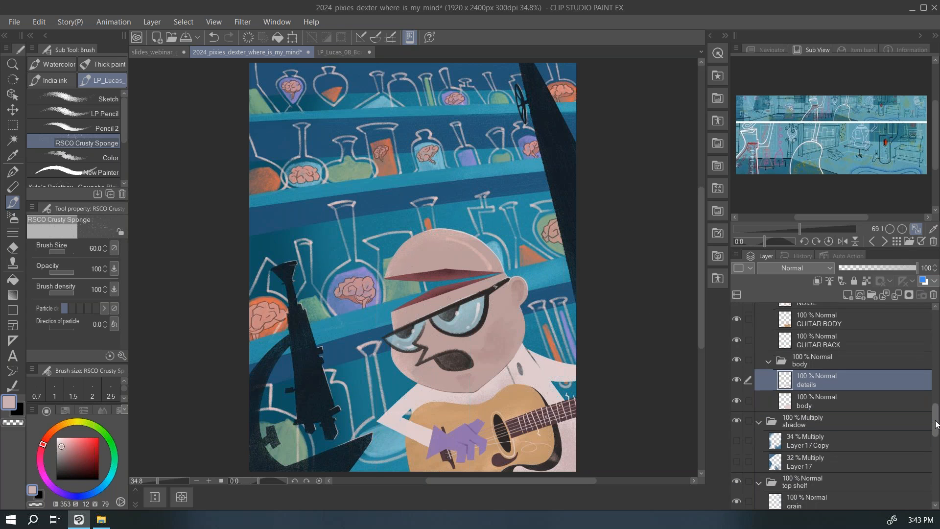
left_click(736, 379)
left_click(736, 400)
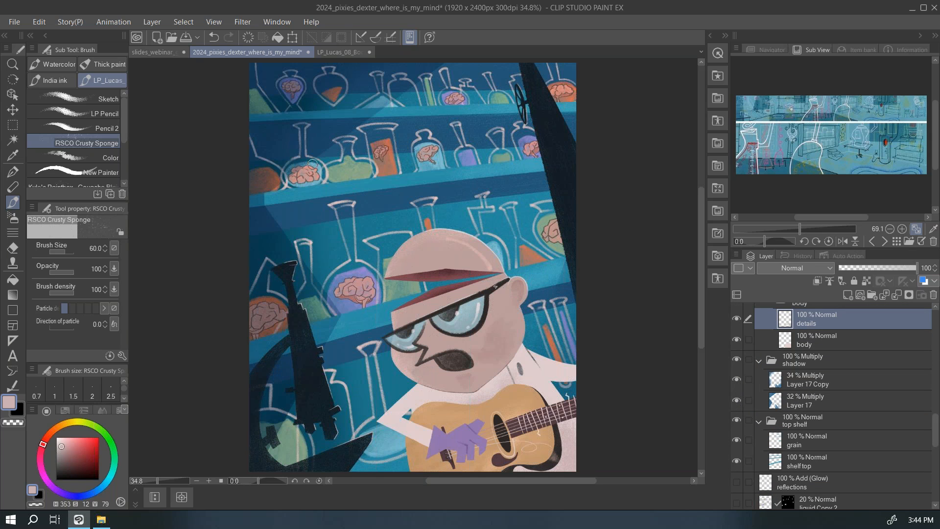
Set the drawing color to black, try a diagonal stroke across the upper shelves, undo it and return to the RSCO Crusty Sponge.
key("b")
left_click_drag(72, 456, 56, 479)
left_click_drag(278, 185, 438, 71)
key("ctrl+z")
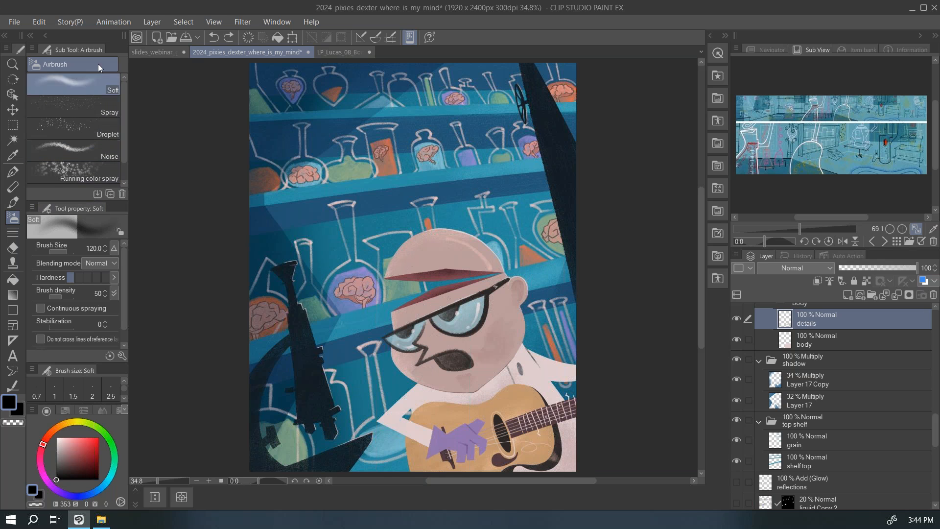
key("b")
key("b")
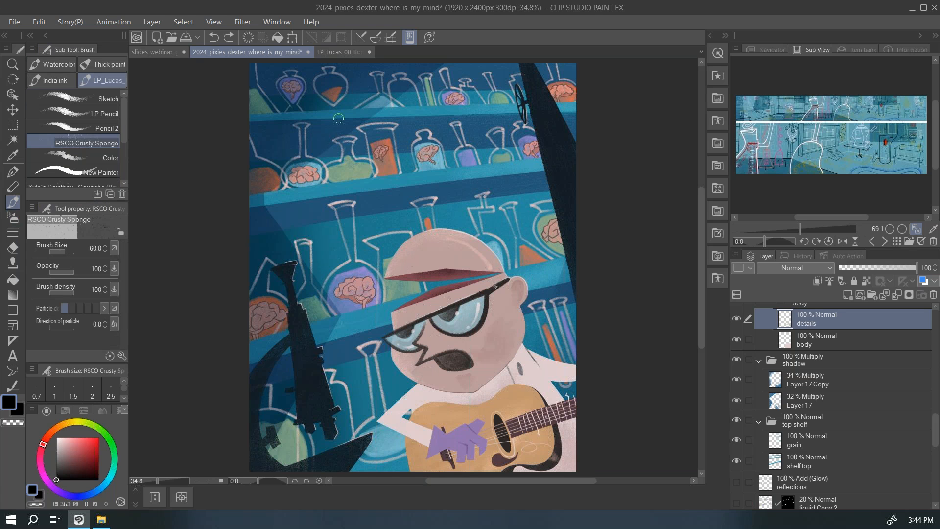
Switch to the Sketch brush, try black strokes across the flask shelves and undo them.
left_click(99, 101)
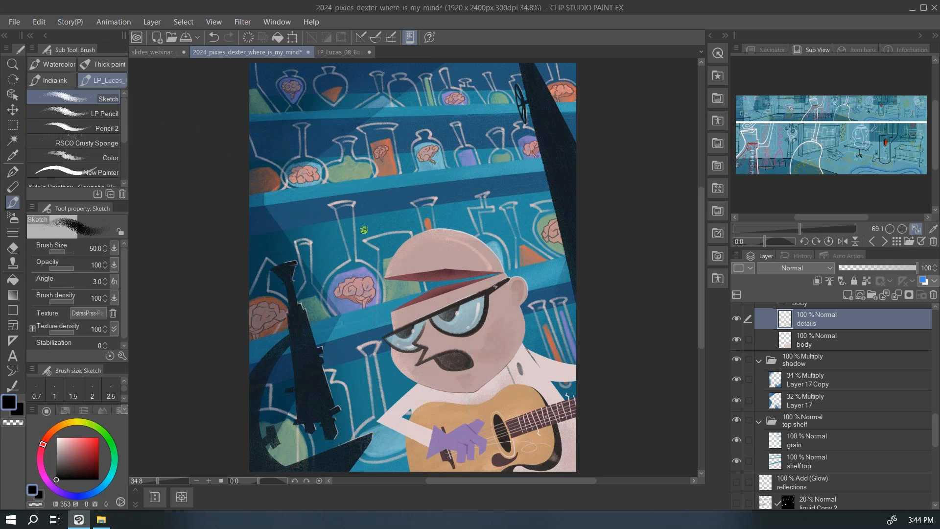
left_click_drag(270, 194, 426, 77)
mouse_move(271, 189)
left_mouse_down()
mouse_move(269, 209)
mouse_move(359, 298)
mouse_move(323, 357)
left_mouse_up()
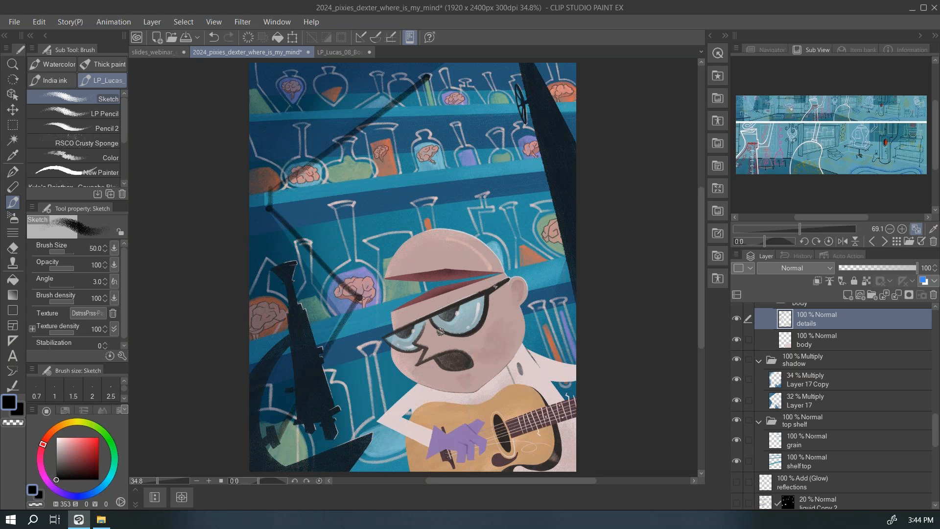
key("ctrl+z")
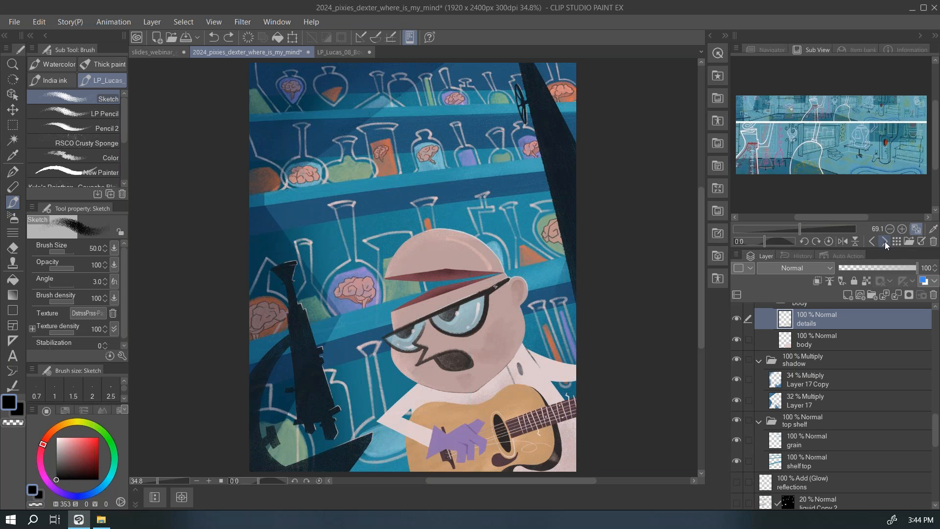
Advance through the reference images to the yellow door against the pink wall.
left_click(885, 241)
left_click(884, 242)
left_click(884, 242)
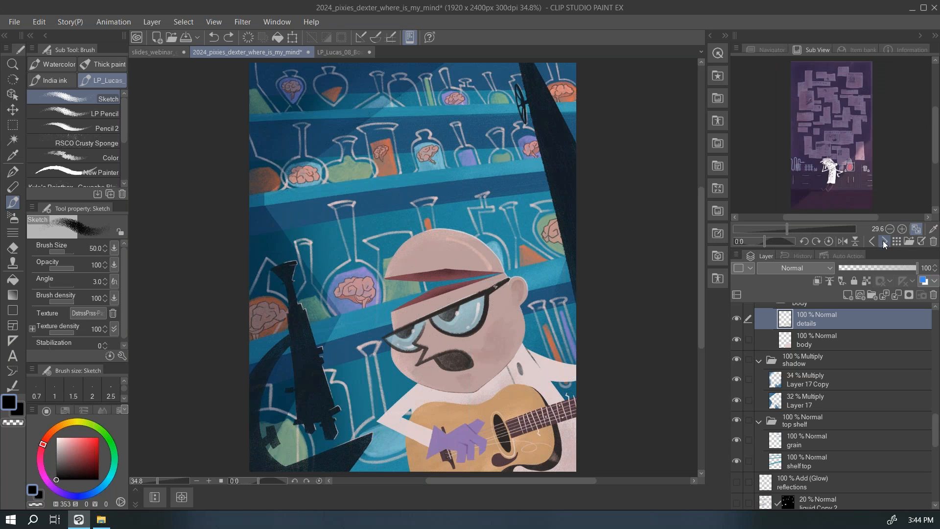
left_click(885, 242)
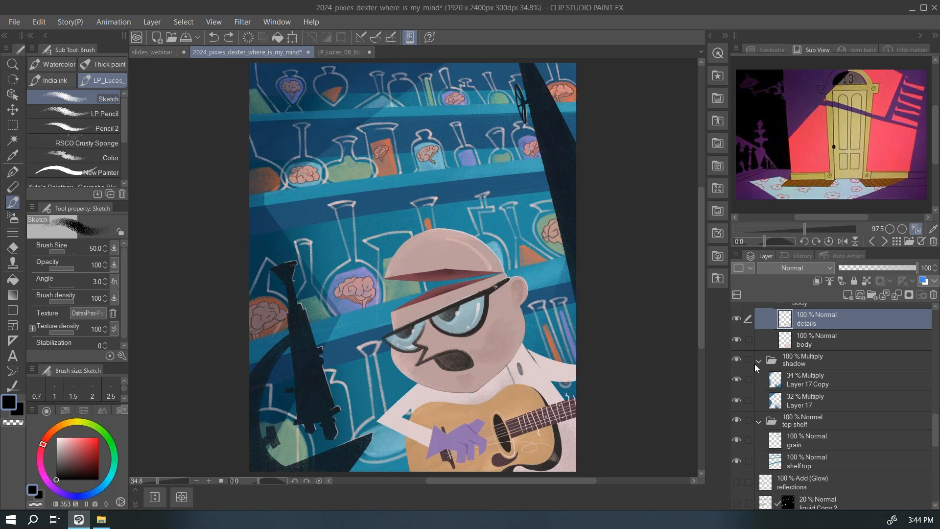
Show the bubbles layer and inspect the bubbles in the flasks on the second shelf up close.
left_click_drag(935, 434, 934, 461)
left_click(737, 403)
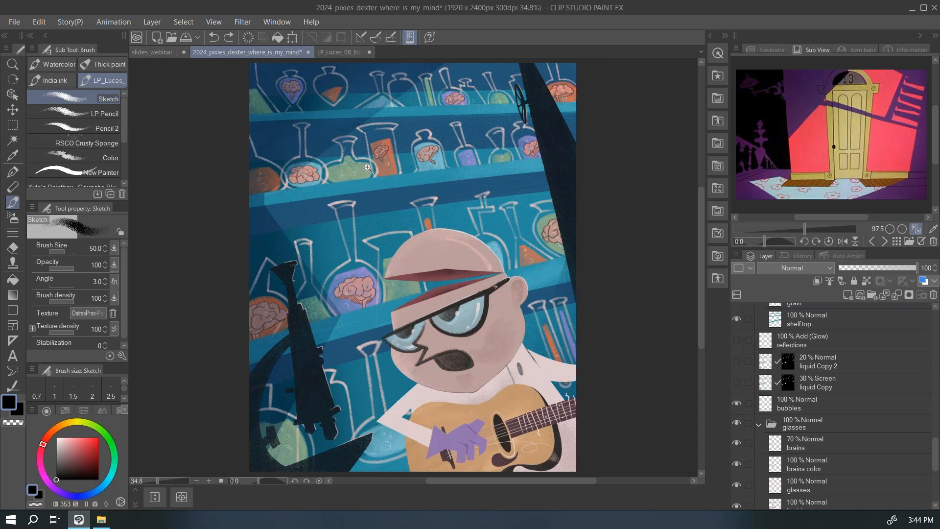
scroll(366, 164, "up", 6)
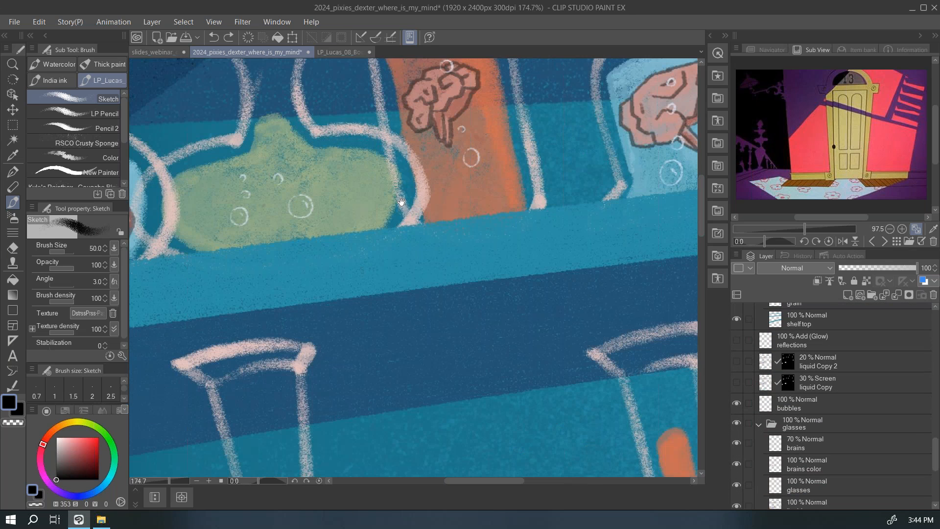
left_click_drag(402, 201, 466, 220)
Show the liquid Copy, liquid Copy 2 and reflections layers, toggling reflections off and on to compare its effect.
left_click(737, 382)
left_click(735, 361)
left_click_drag(531, 241, 474, 322)
left_click(736, 340)
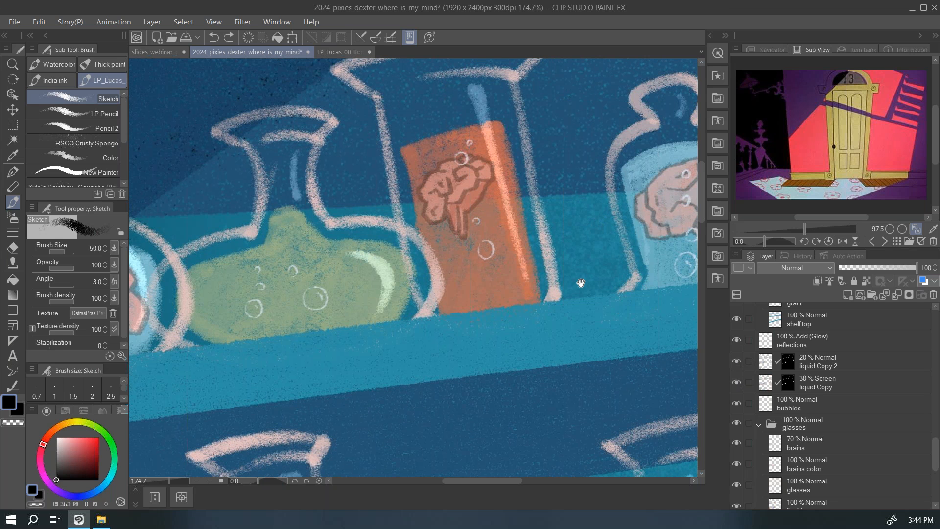
left_click_drag(500, 288, 385, 354)
left_click(737, 341)
left_click(736, 340)
key("ctrl+0")
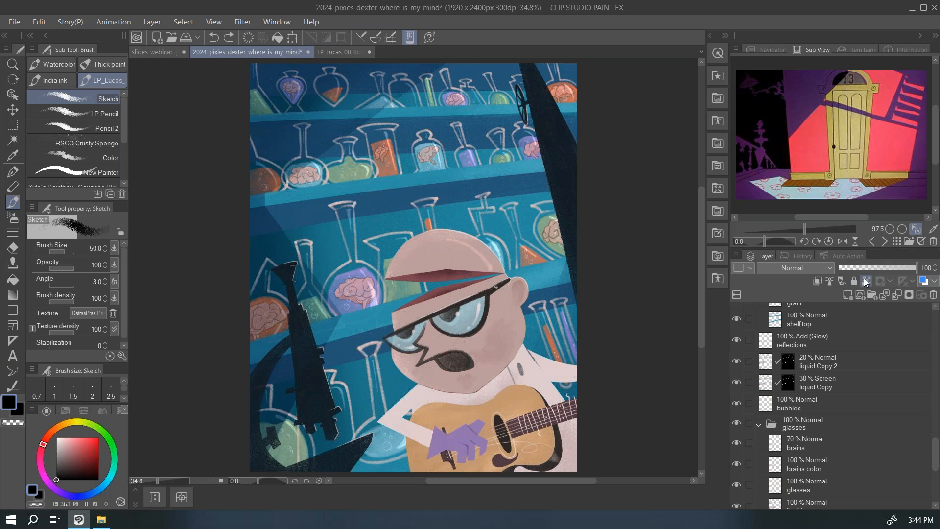
Show the glow and rays layers above the dexter group.
scroll(935, 451, "up", 2)
left_click_drag(935, 451, 934, 354)
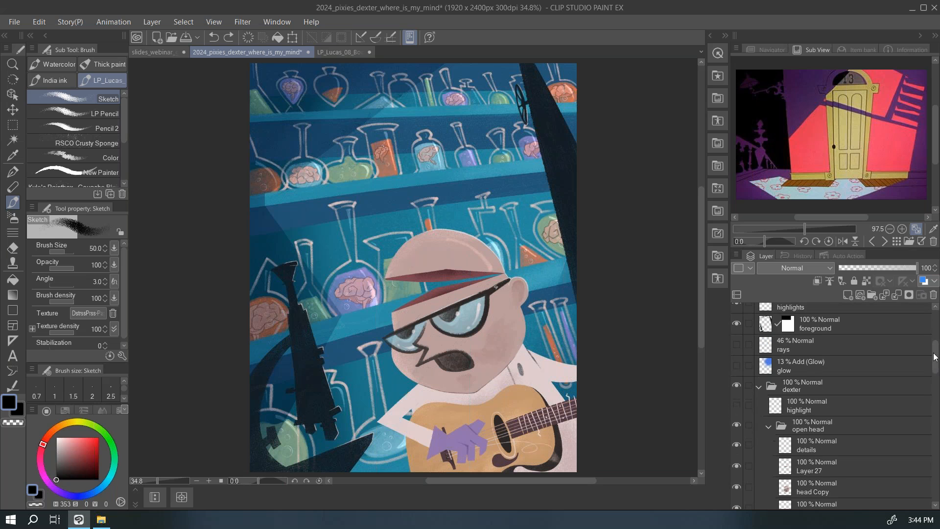
left_click(737, 366)
left_click(737, 344)
Select and show the title layer, and collapse the sketch group.
left_click_drag(934, 360, 934, 328)
left_click(749, 441)
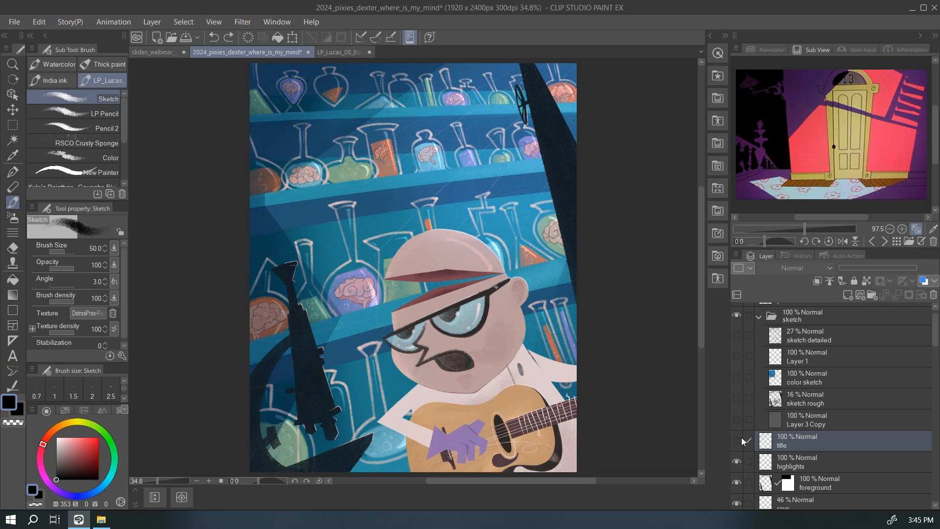
left_click(736, 440)
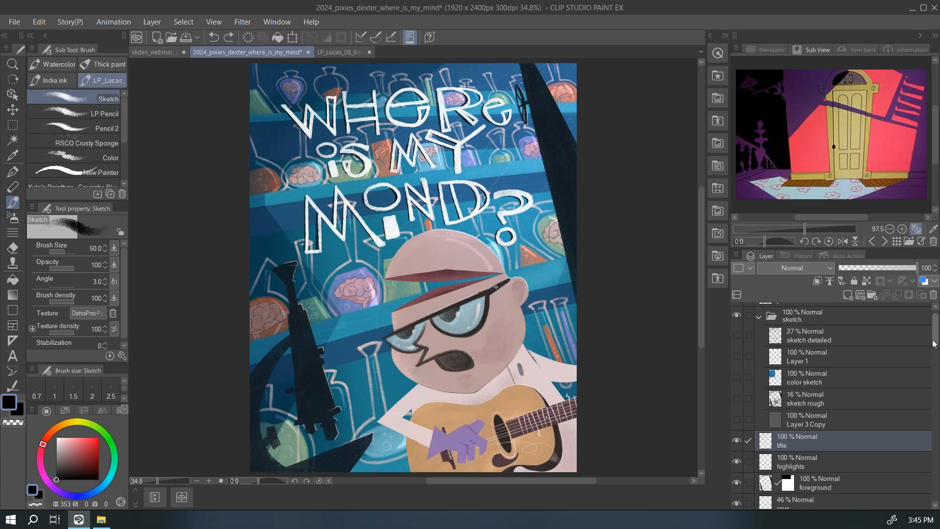
left_click_drag(935, 341, 933, 316)
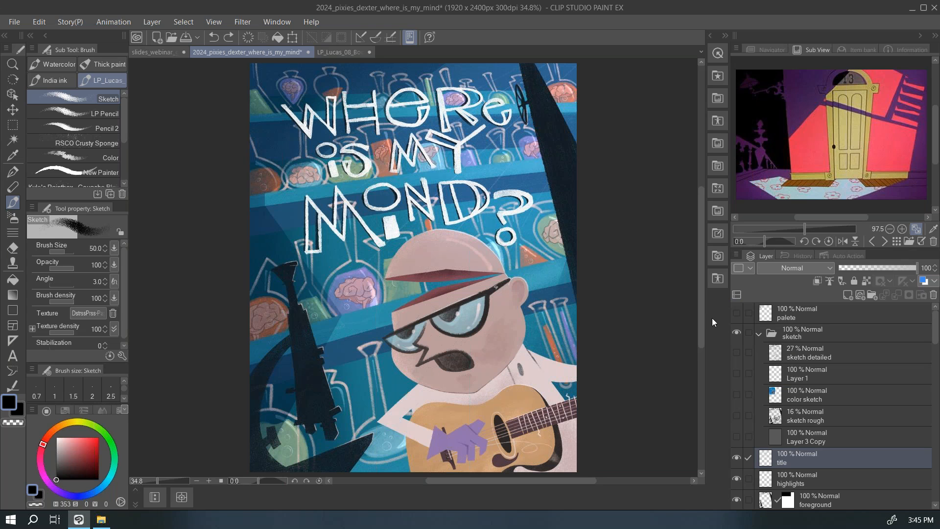
left_click(760, 334)
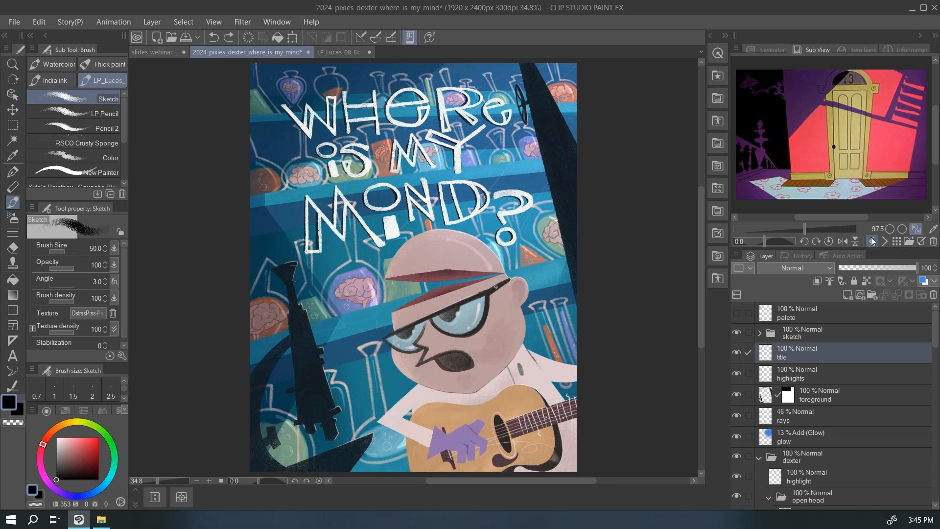
Browse the reference images forward to the guitarist photo and back to the blue laboratory background sketches.
left_click(886, 241)
left_click(885, 242)
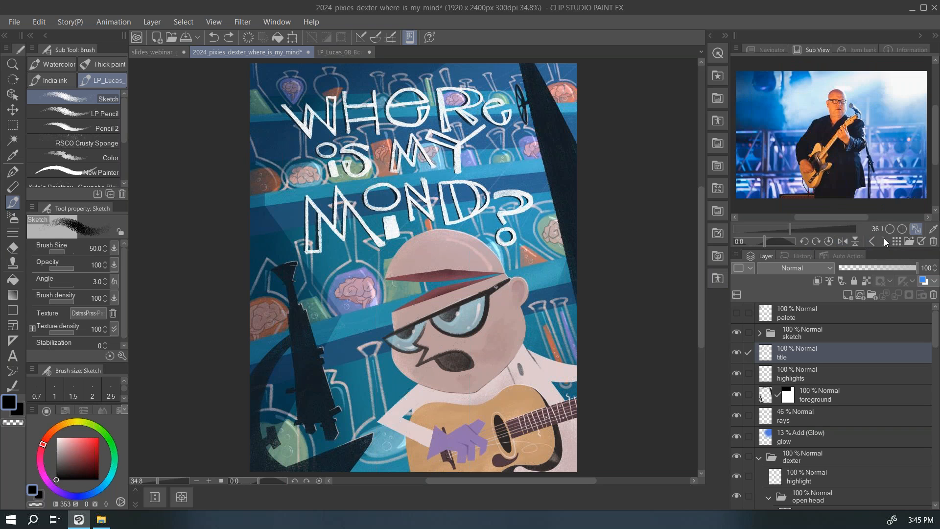
left_click(872, 241)
left_click(873, 241)
left_click(872, 241)
left_click(872, 240)
left_click(872, 240)
left_click(871, 240)
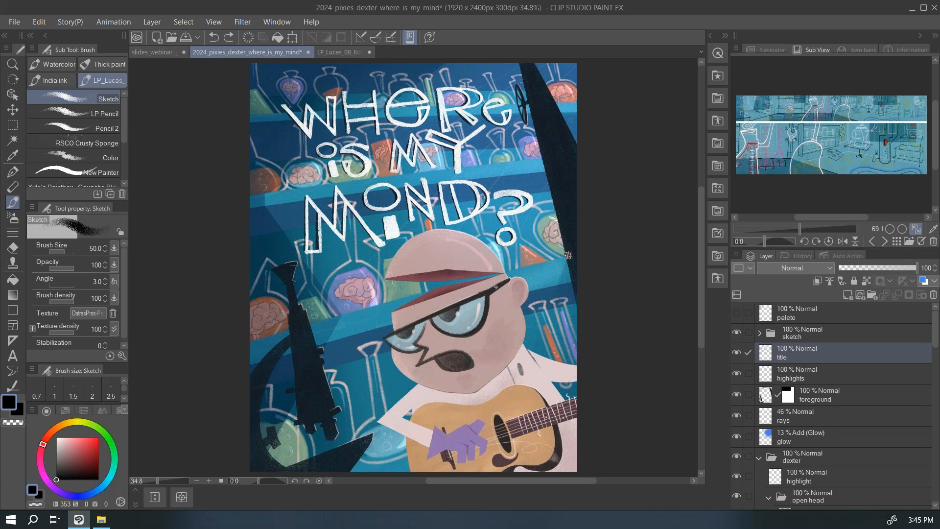
Try two short strokes over the guitar and the lab coat, and undo both.
left_click_drag(472, 392, 435, 397)
left_click_drag(504, 367, 524, 383)
key("ctrl+z")
key("ctrl+z")
Bring up the File Explorer window of the envio email folder, maximize it, look through the portfolio thumbnails and move it away again.
left_click_drag(0, 15, 378, 22)
double_click(378, 22)
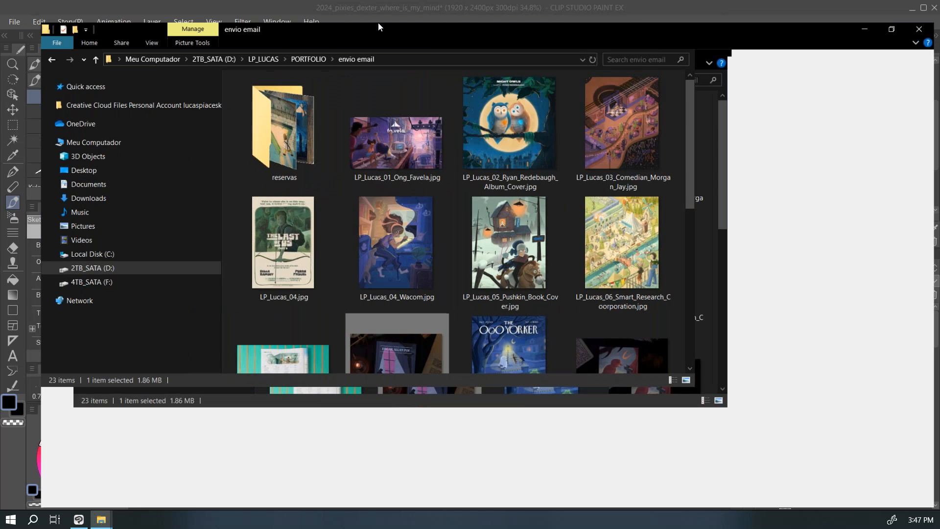
mouse_move(634, 201)
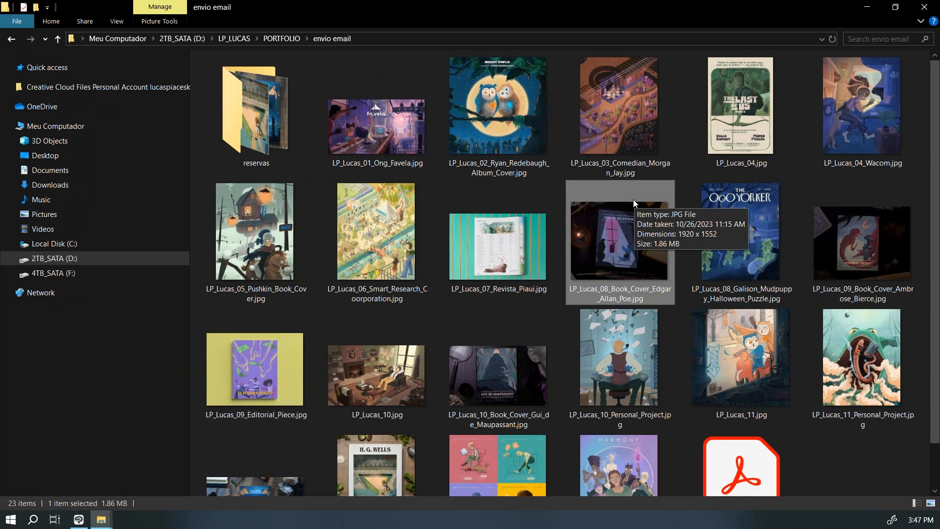
scroll(556, 186, "down", 1)
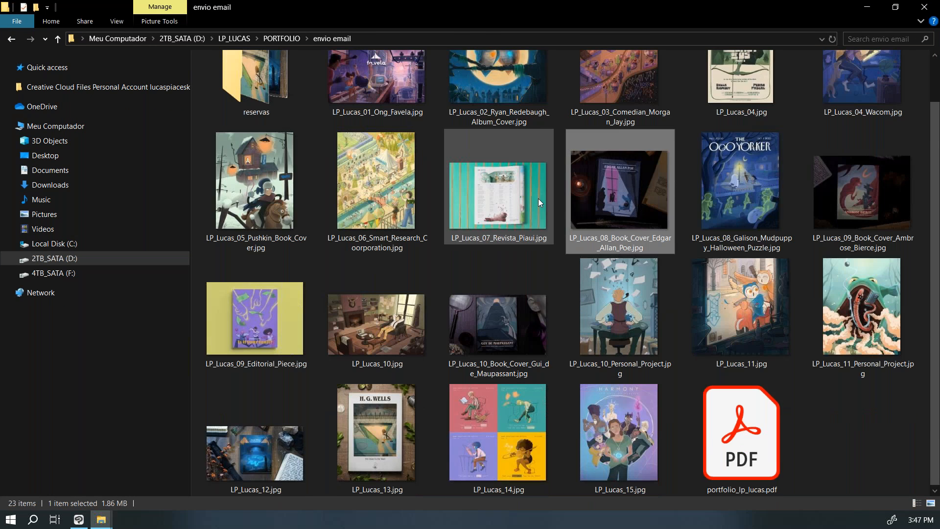
mouse_move(538, 198)
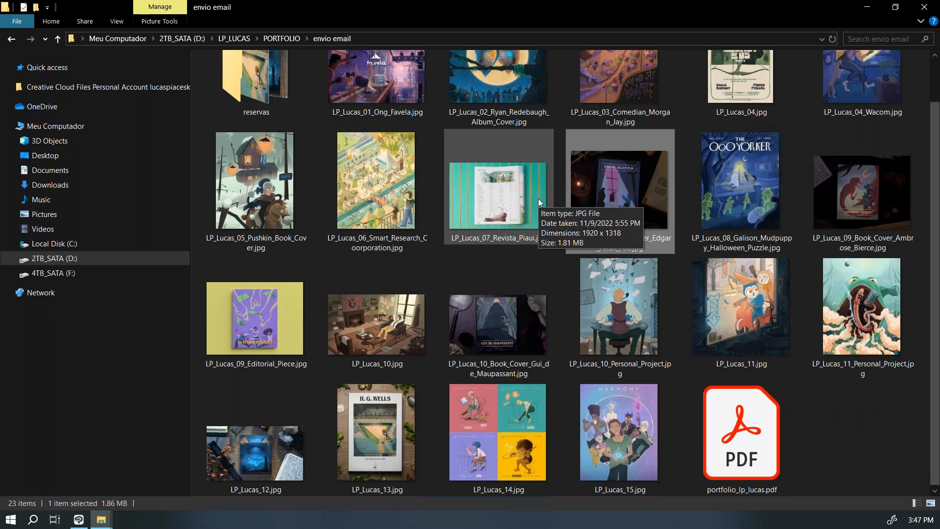
scroll(538, 199, "up", 1)
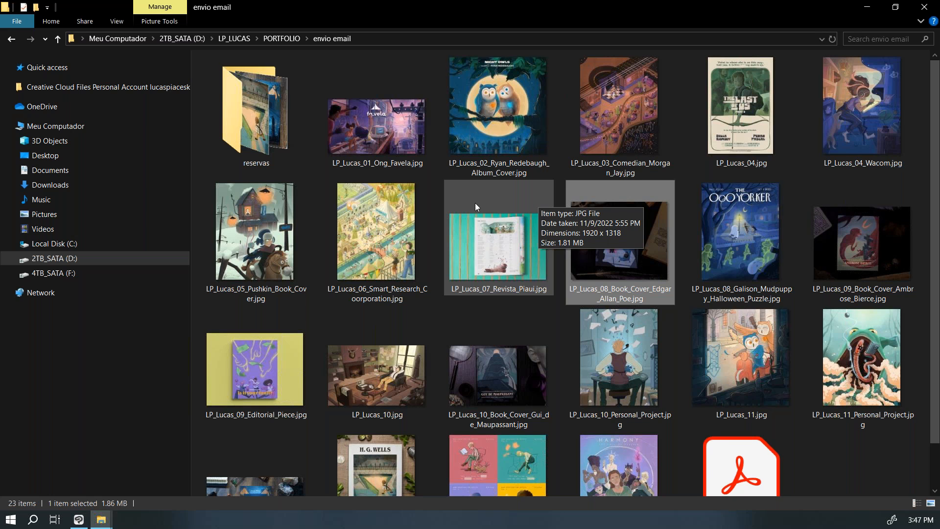
scroll(475, 207, "down", 1)
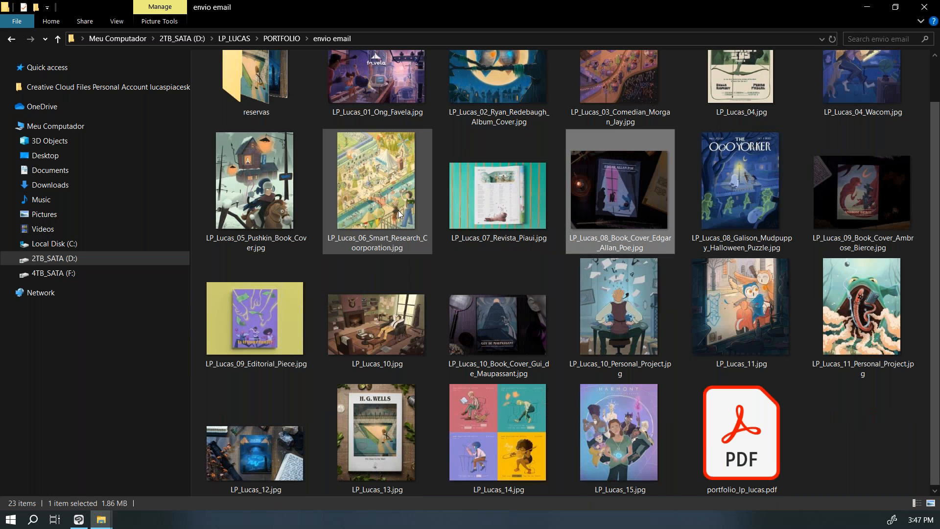
scroll(399, 214, "up", 1)
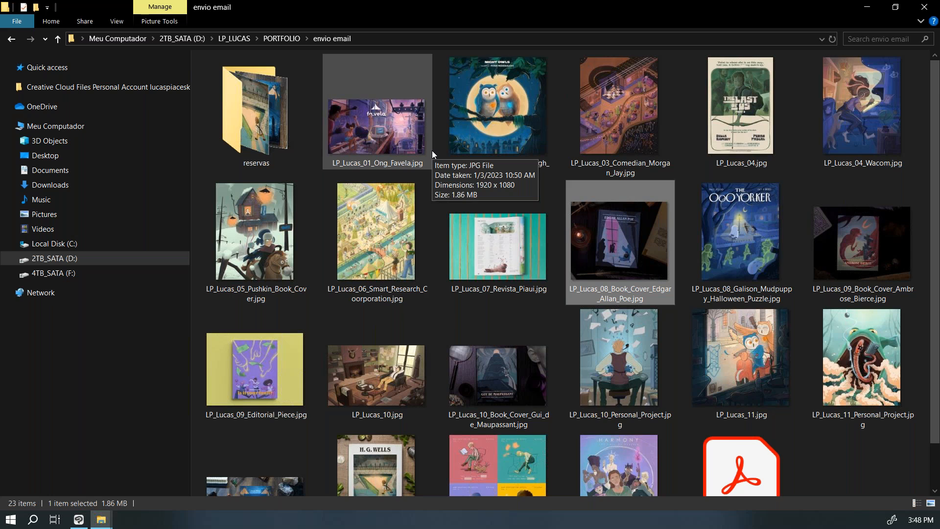
scroll(432, 151, "down", 1)
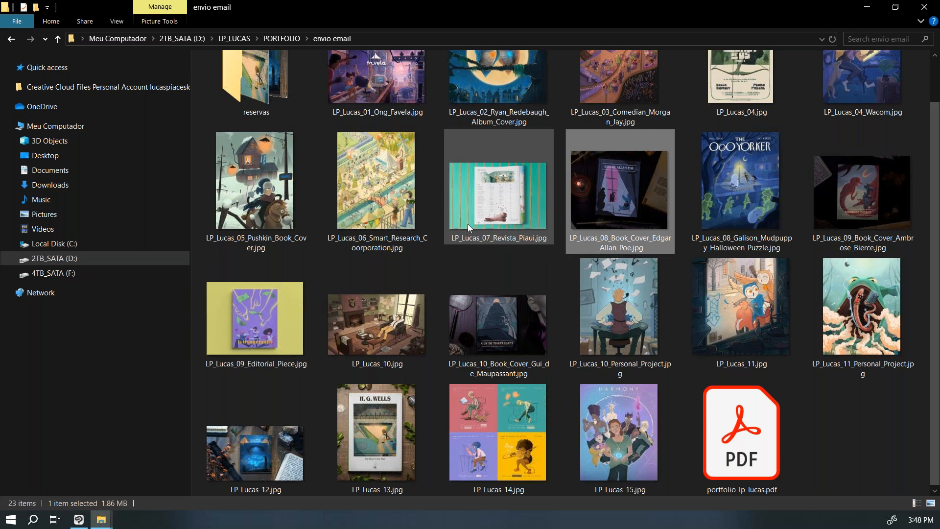
scroll(469, 218, "up", 1)
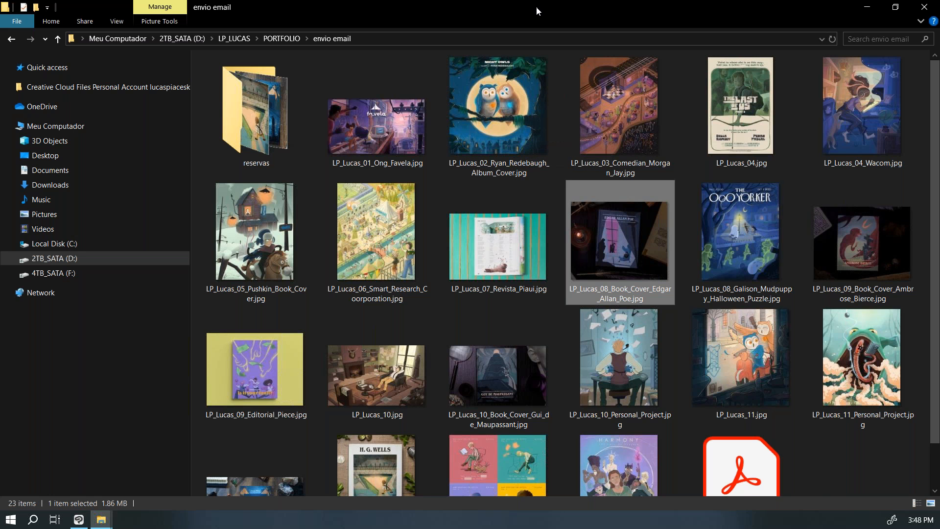
left_click_drag(536, 7, 0, 20)
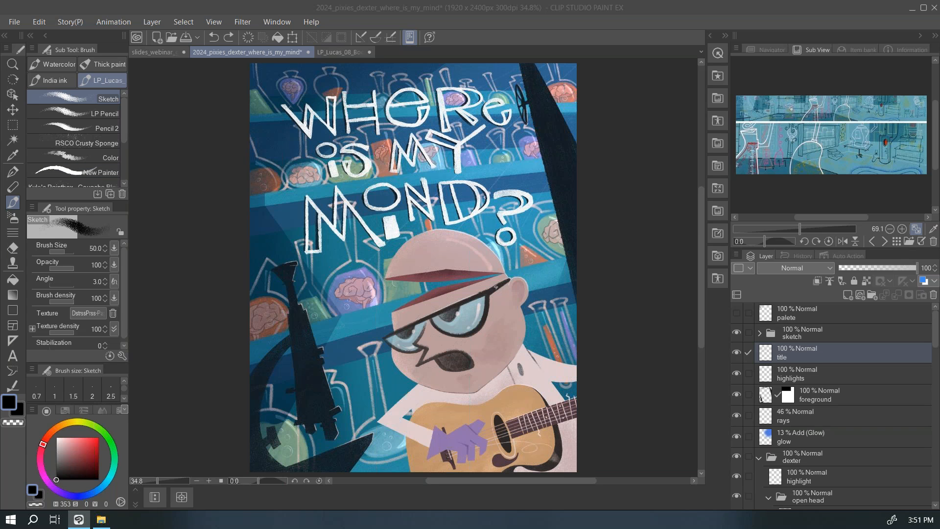
Switch to the Photos window showing 05.jpg and maximize it to examine the grayscale illustration.
key("alt+Tab")
key("alt+Tab")
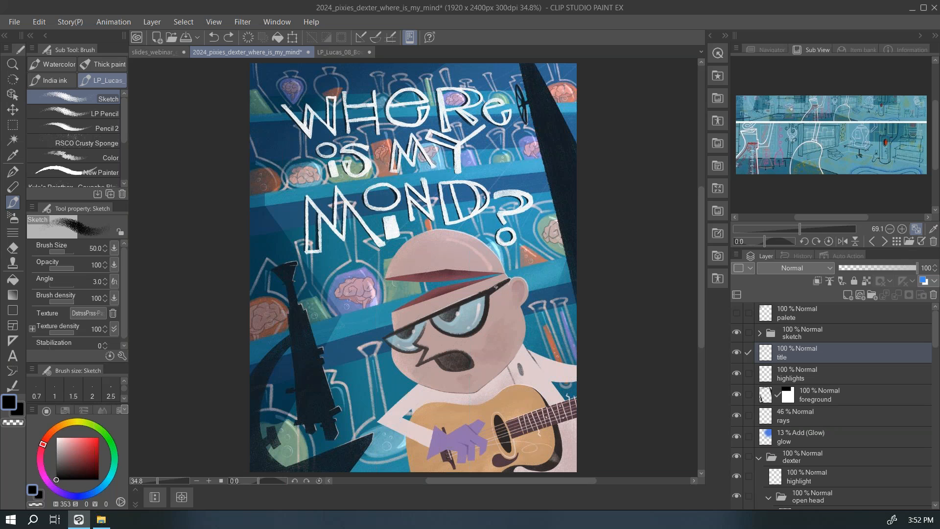
left_click(627, 228)
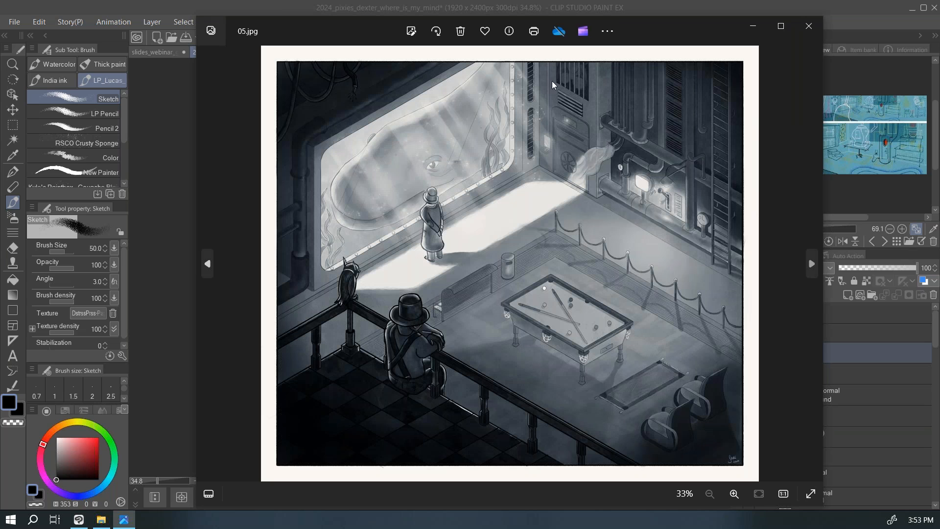
double_click(658, 33)
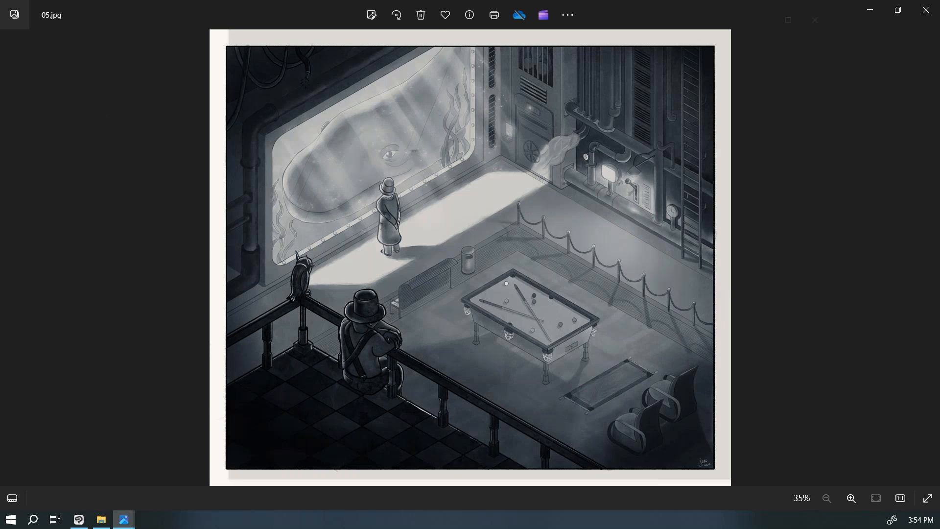
Examine the house, roof and lamp textures in LP_Lucas_05_Pushkin_Book_Cover.jpg up close, view the whole cover, and return to Clip Studio Paint.
scroll(520, 260, "up", 5)
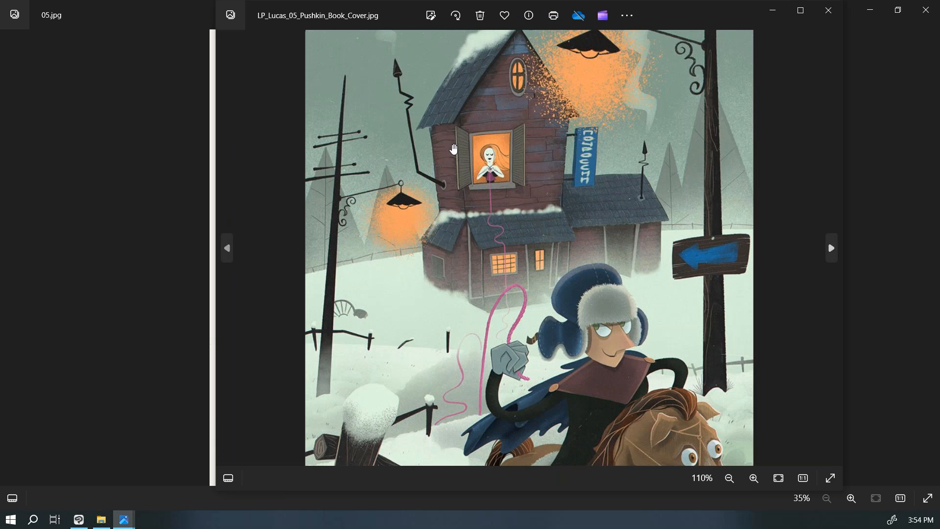
left_click_drag(520, 260, 549, 327)
left_click_drag(595, 228, 499, 195)
scroll(499, 194, "down", 3)
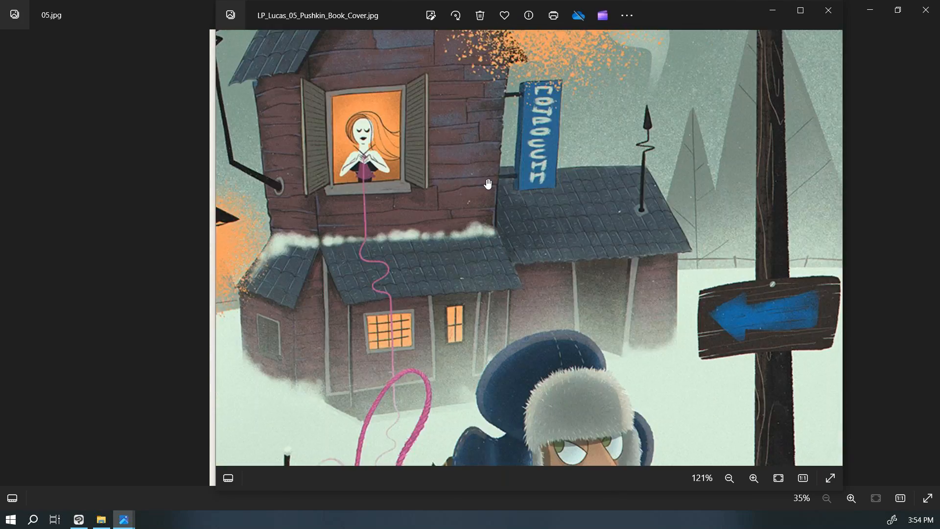
scroll(423, 298, "up", 5)
scroll(423, 297, "up", 2)
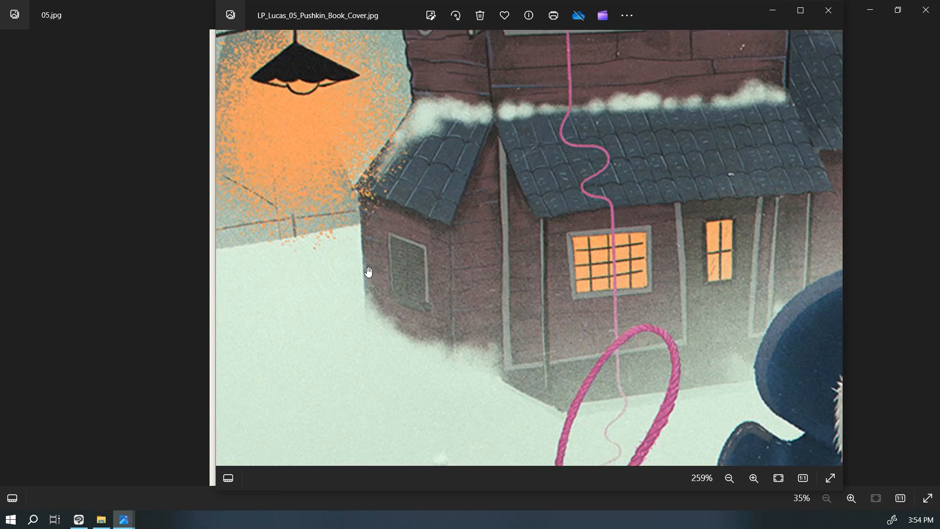
left_click_drag(447, 255, 546, 245)
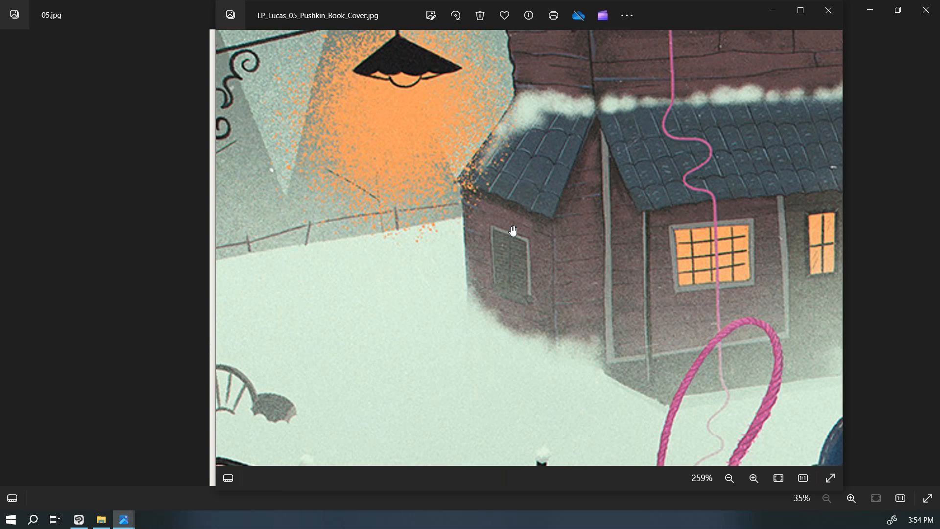
scroll(512, 231, "down", 2)
scroll(512, 220, "down", 1)
scroll(511, 219, "down", 3)
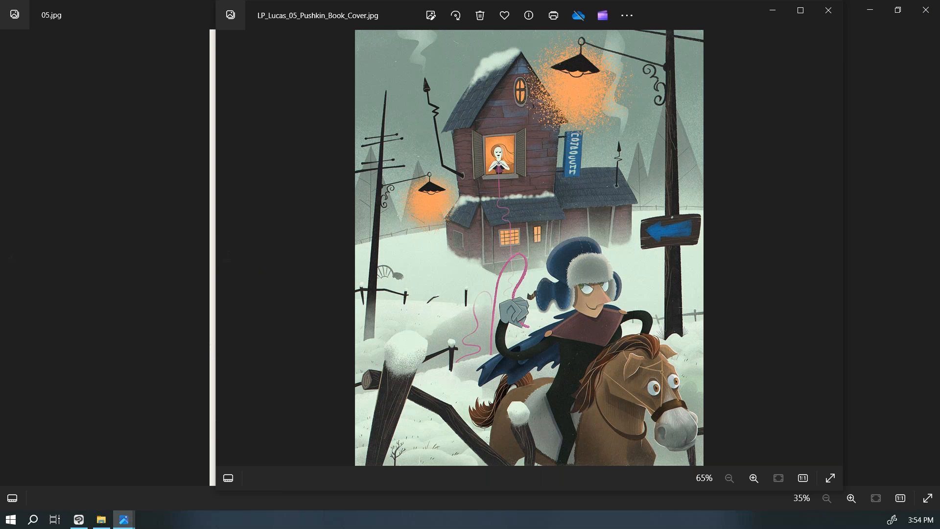
key("alt+Tab")
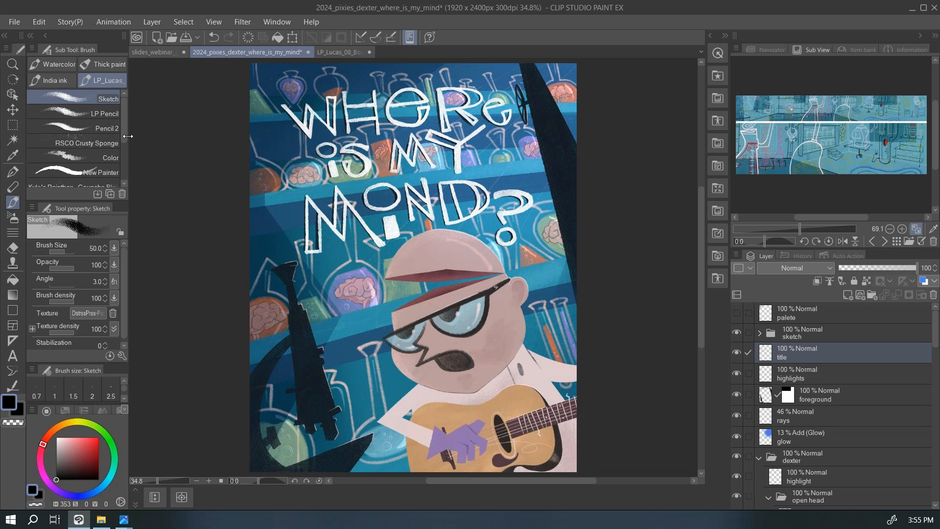
Widen the brush palettes and lengthen the LP_Lucas brush list so its brushes from Sketch to Grain can be seen.
left_click_drag(128, 138, 161, 140)
left_click_drag(56, 84, 231, 125)
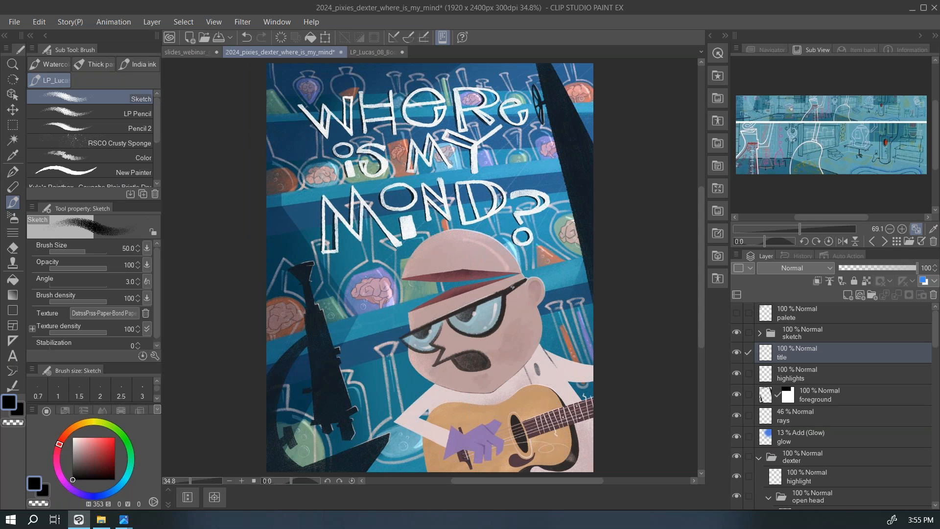
left_click_drag(157, 121, 157, 151)
left_click_drag(154, 201, 154, 284)
mouse_move(155, 199)
left_mouse_down()
mouse_move(157, 178)
mouse_move(154, 231)
left_mouse_up()
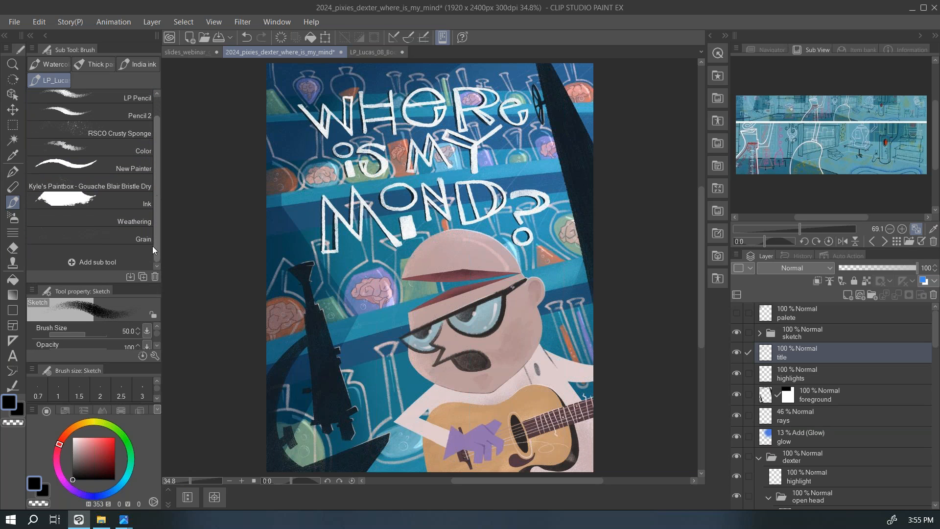
scroll(147, 127, "up", 1)
Select the LP Pencil brush, enlarge its tool property area to show the settings, and lengthen the brush list again.
left_click(134, 129)
left_click(134, 118)
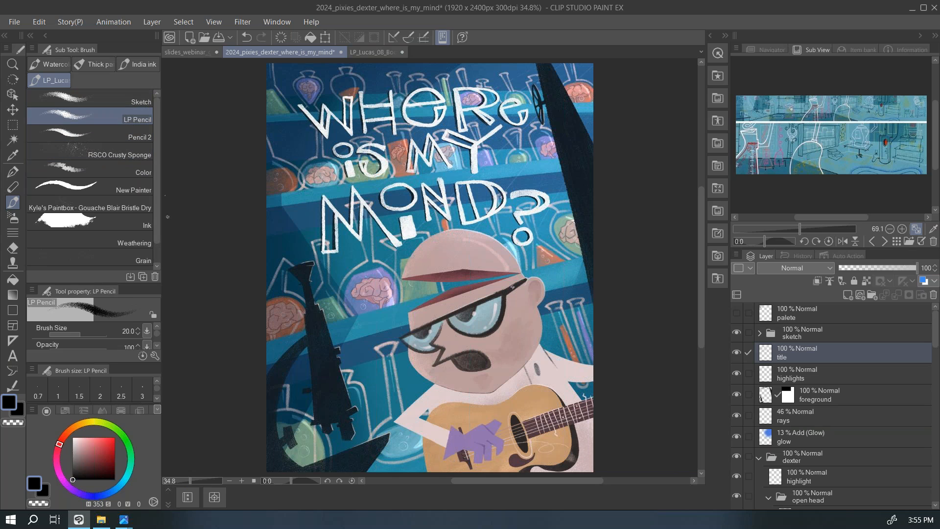
mouse_move(153, 286)
left_mouse_down()
mouse_move(152, 310)
mouse_move(153, 186)
left_mouse_up()
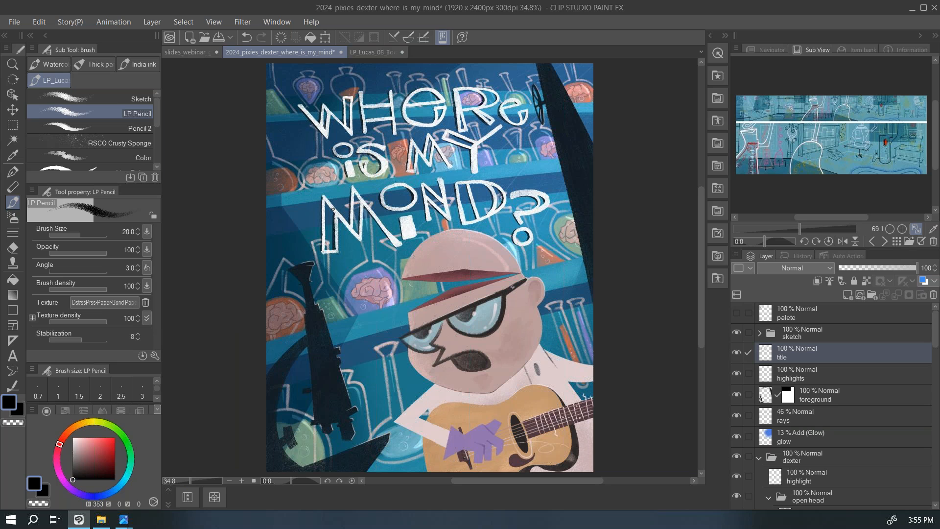
left_click_drag(148, 186, 148, 240)
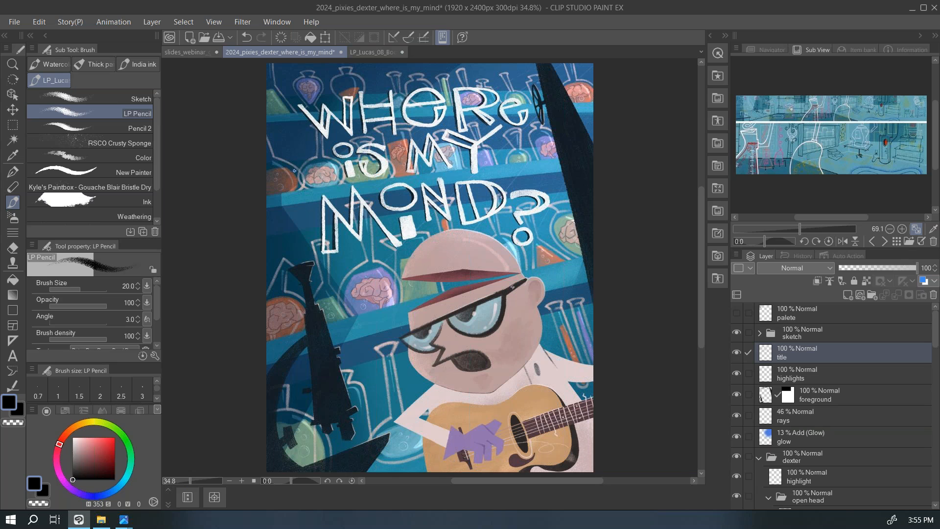
Try the New Painter brush with looping black strokes across the title and shelves, and undo them.
left_click_drag(155, 142, 154, 163)
left_click(122, 142)
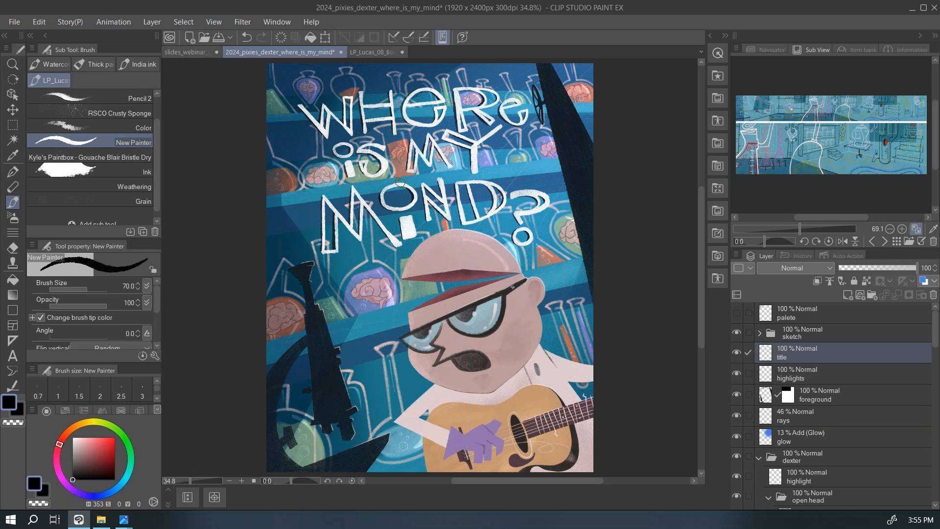
mouse_move(274, 201)
left_mouse_down()
mouse_move(460, 89)
mouse_move(439, 183)
mouse_move(347, 211)
mouse_move(481, 204)
mouse_move(411, 198)
mouse_move(345, 379)
mouse_move(379, 272)
mouse_move(408, 242)
mouse_move(374, 361)
mouse_move(343, 311)
mouse_move(370, 282)
mouse_move(390, 340)
mouse_move(344, 328)
mouse_move(354, 284)
mouse_move(387, 336)
left_mouse_up()
mouse_move(292, 268)
left_mouse_down()
mouse_move(600, 181)
mouse_move(408, 356)
left_mouse_up()
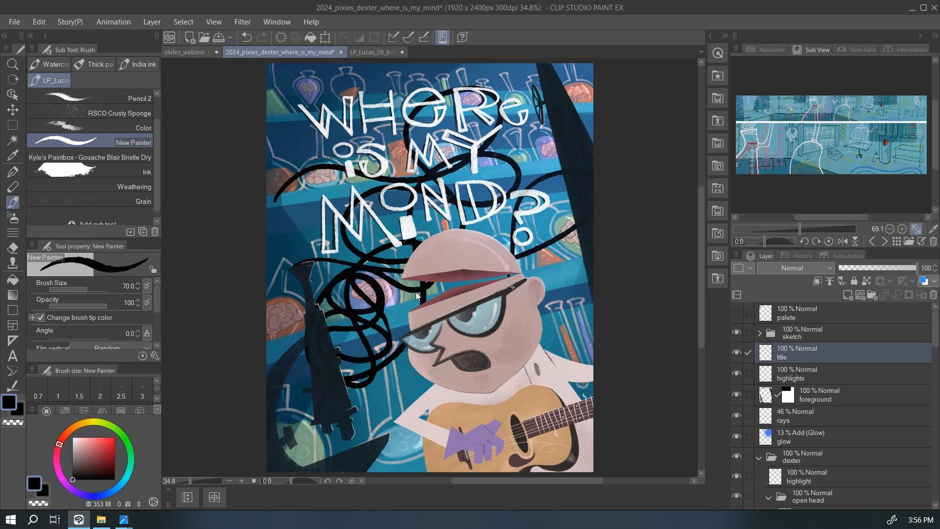
key("ctrl+z")
key("ctrl+z")
key("ctrl+z")
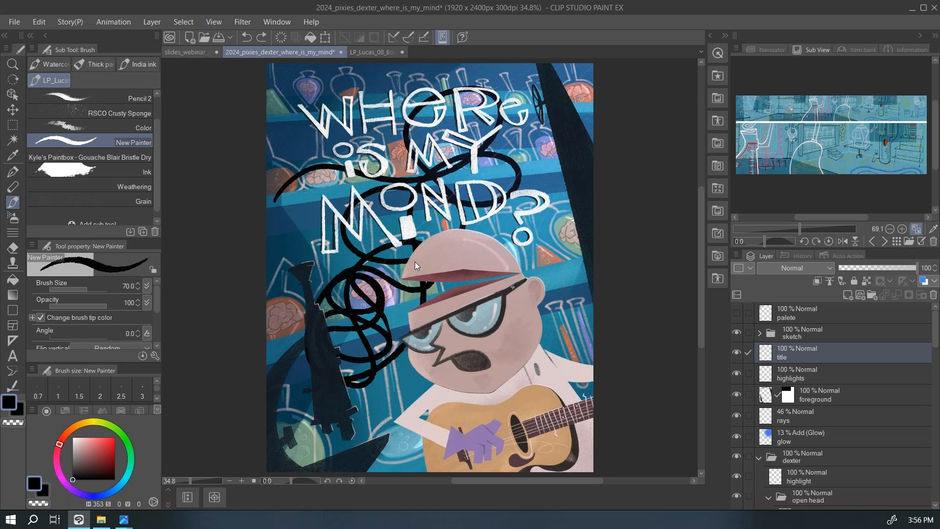
Look through the custom brush list, reselect the Sketch brush, and widen the brush palettes slightly.
scroll(153, 145, "up", 2)
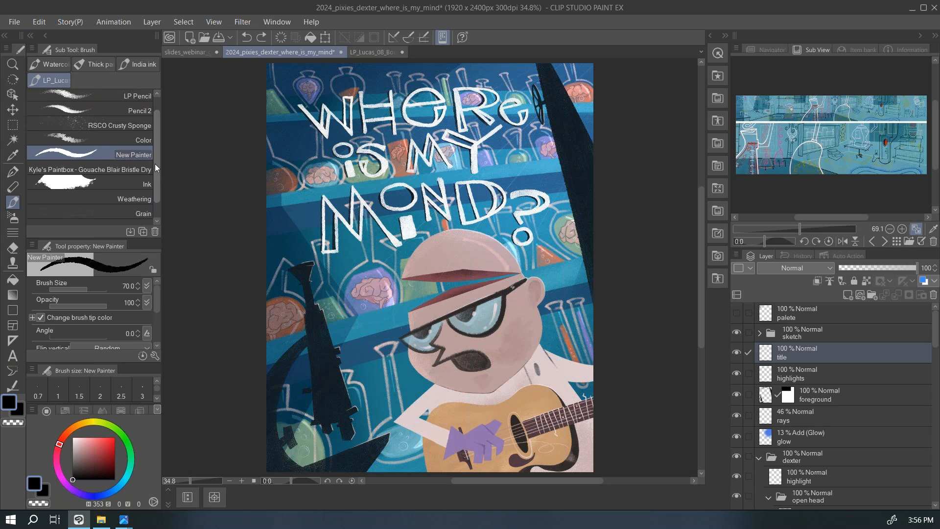
scroll(149, 183, "down", 3)
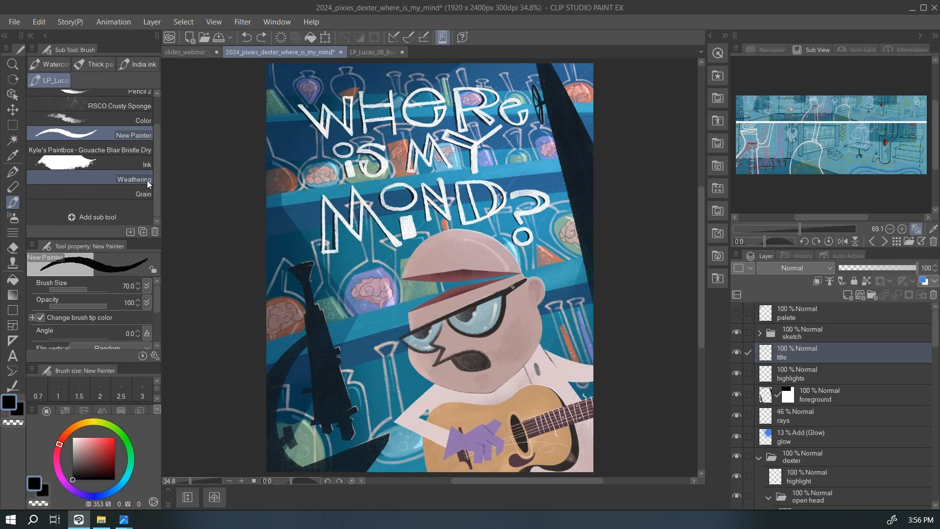
scroll(155, 171, "up", 3)
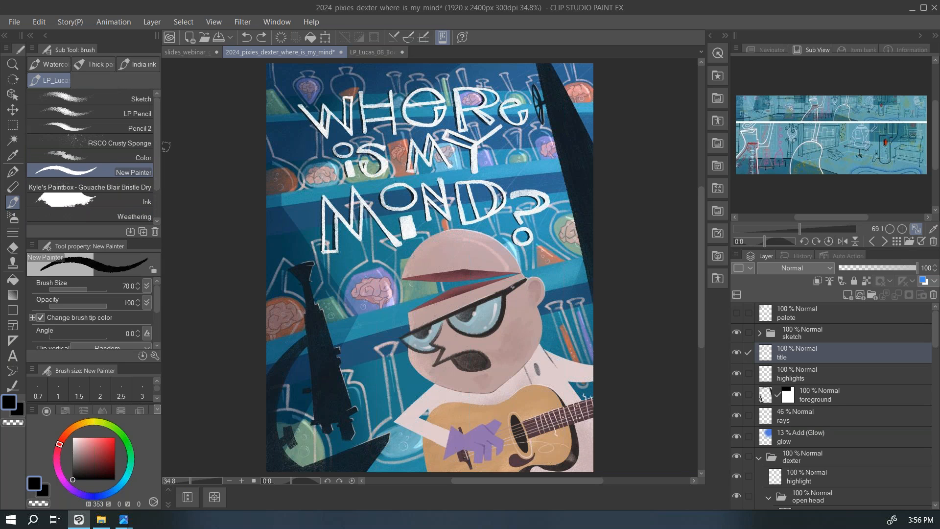
left_click(98, 99)
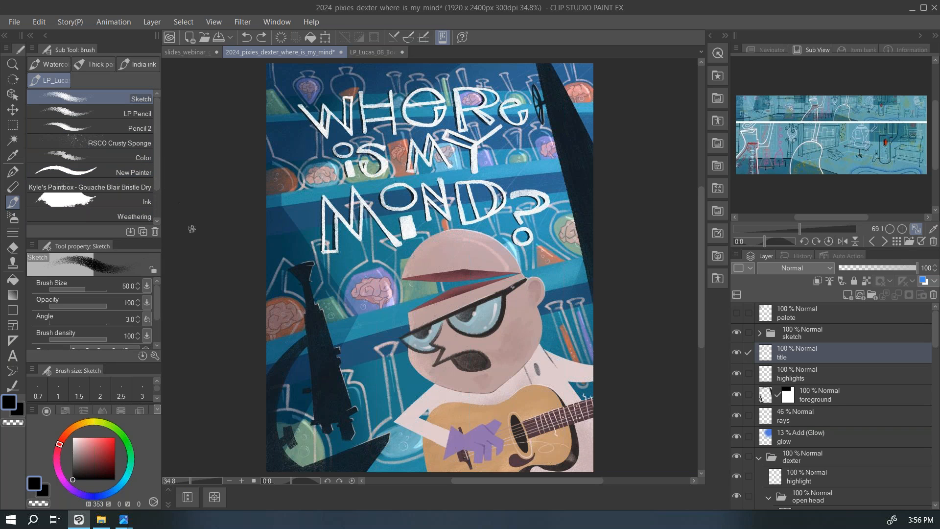
scroll(161, 180, "down", 3)
scroll(161, 184, "up", 3)
left_click_drag(160, 186, 166, 186)
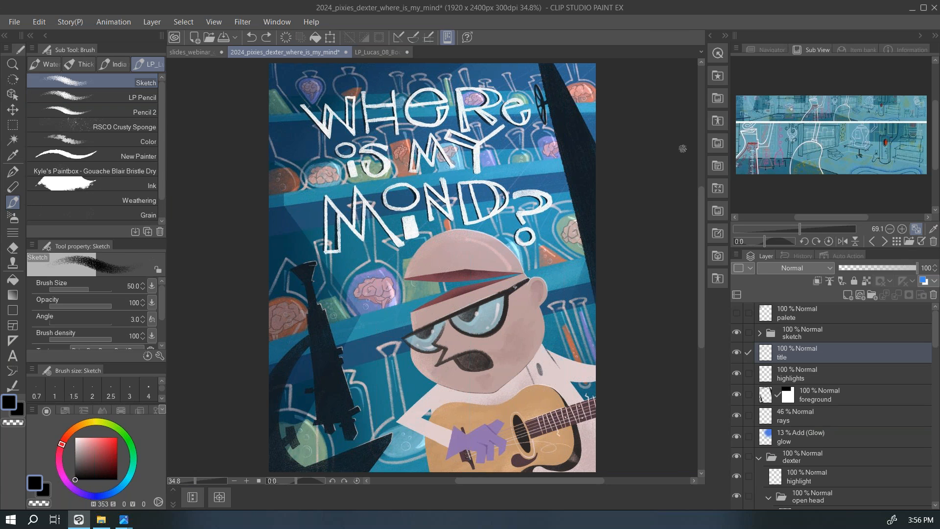
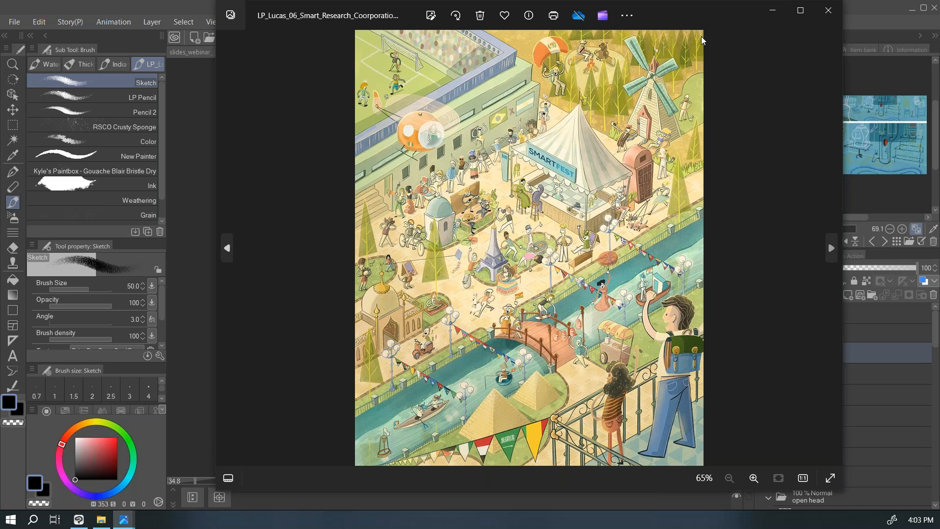
Maximize LP_Lucas_06_Smart_Research_Coorporation.jpg, examine its tent and river details up close, close it, and minimize the Pushkin book cover window.
double_click(677, 10)
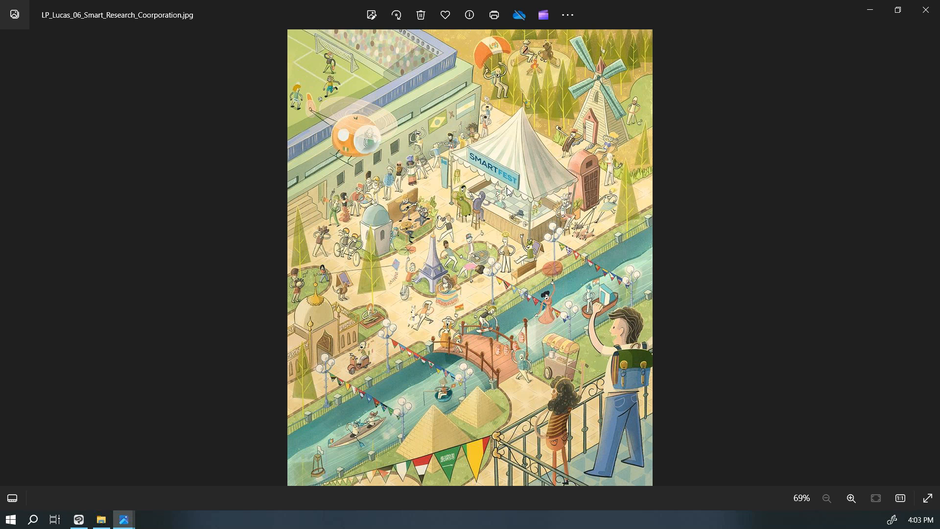
scroll(524, 72, "up", 3)
scroll(547, 113, "up", 2)
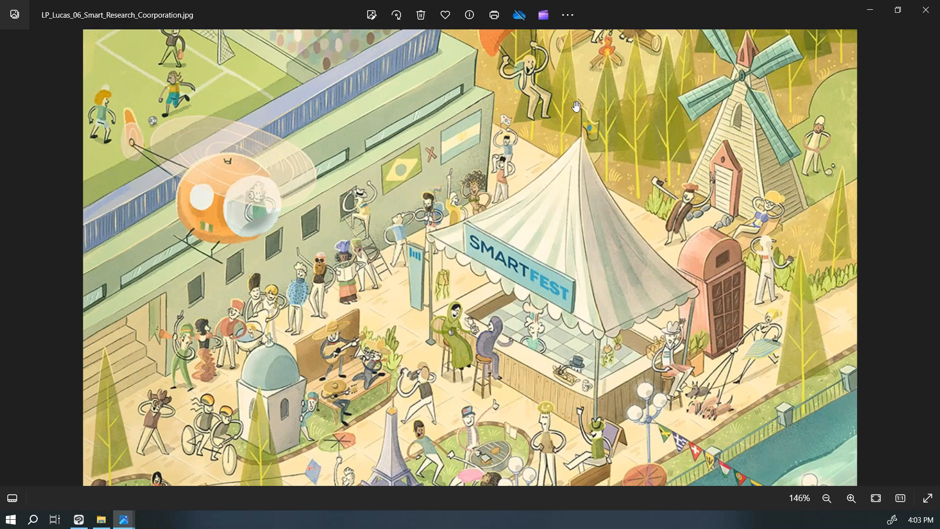
left_click_drag(576, 106, 485, 38)
left_click_drag(441, 441, 369, 191)
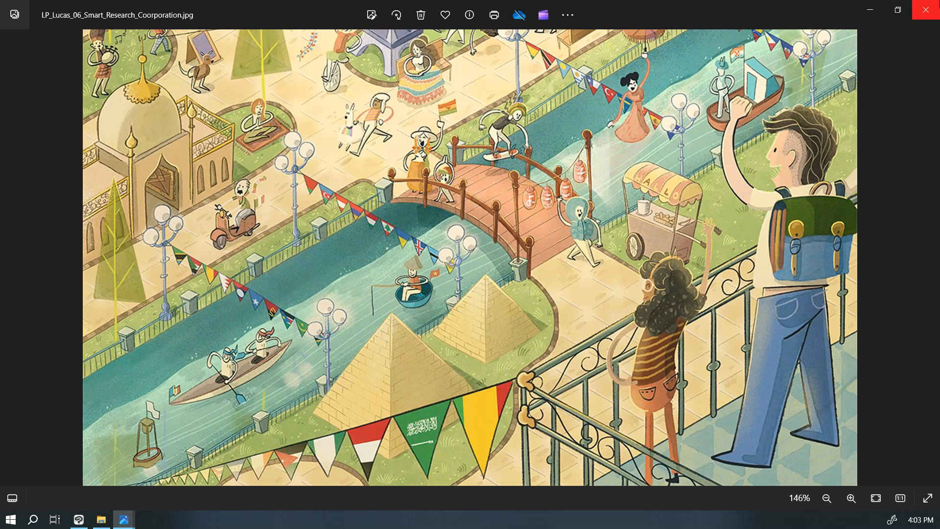
left_click(926, 10)
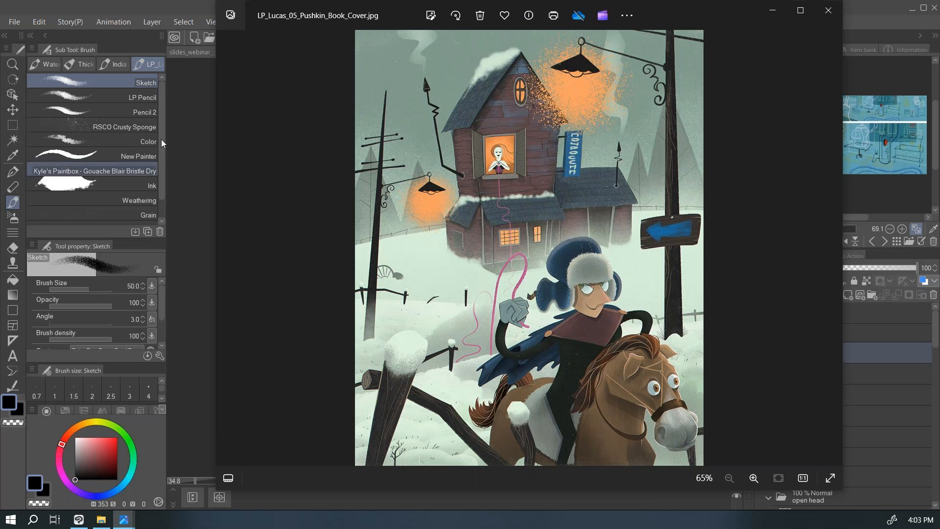
left_click(772, 10)
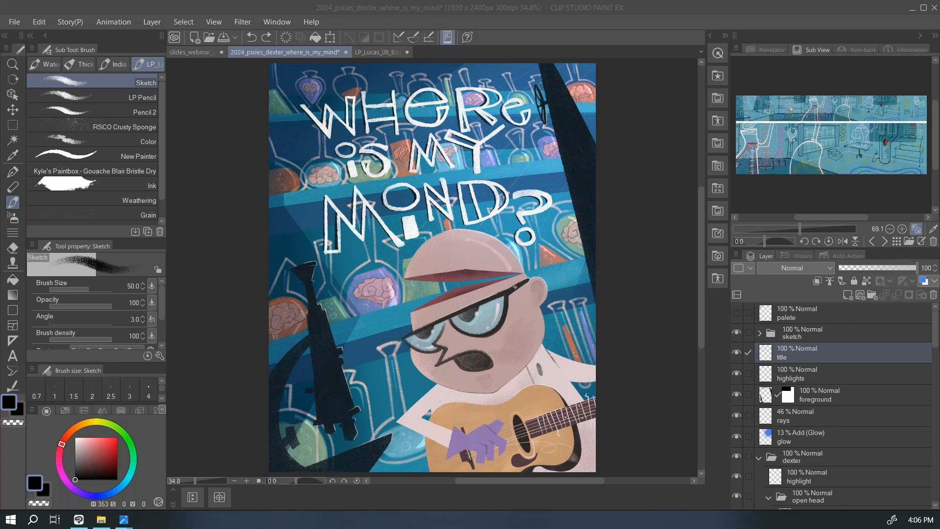
Switch to Photos, compare LP_Lucas_10_Personal_Project.jpg with the book cover in LP_Lucas_13.jpg, examine the cover up close, and return to Clip Studio Paint.
key("alt+Tab")
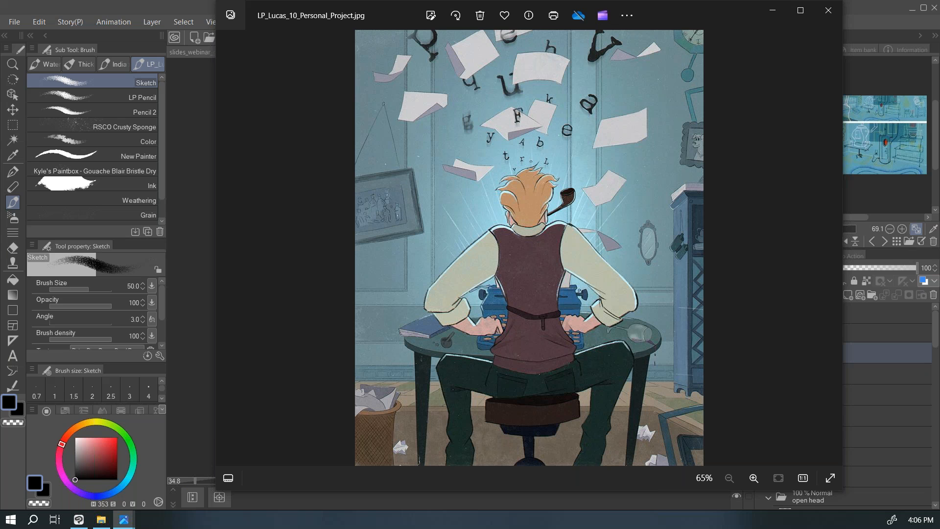
key("Right")
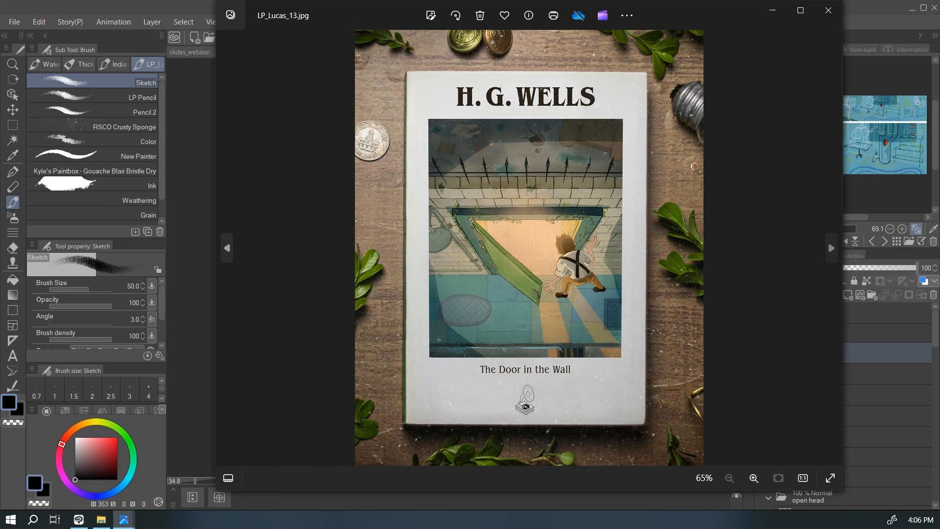
scroll(570, 189, "up", 5)
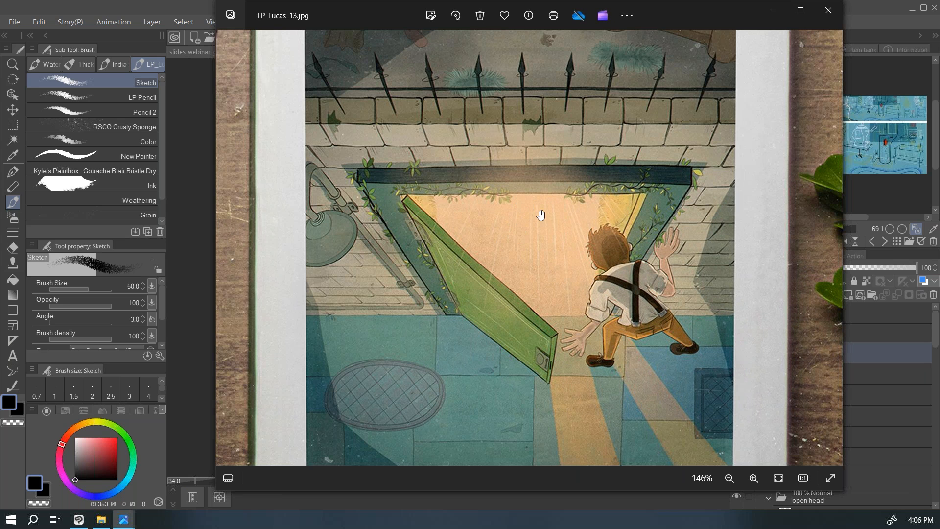
key("Left")
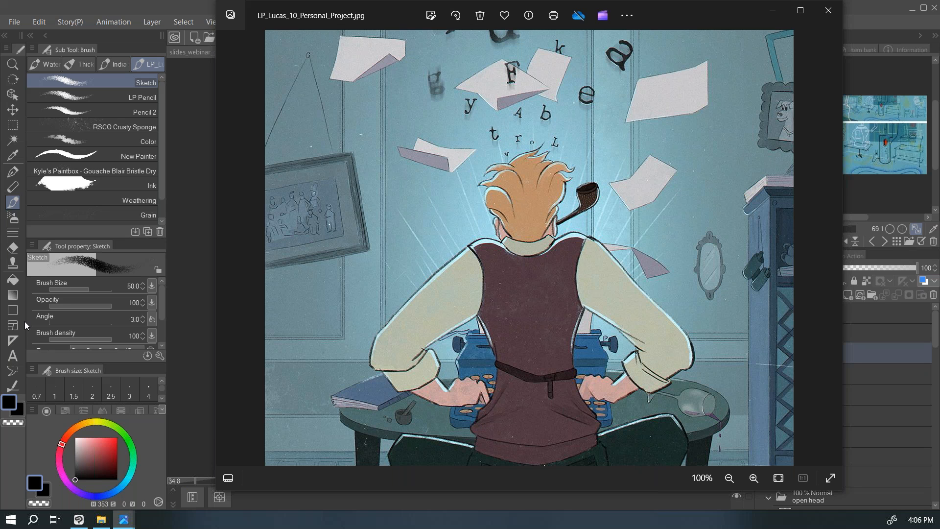
key("Right")
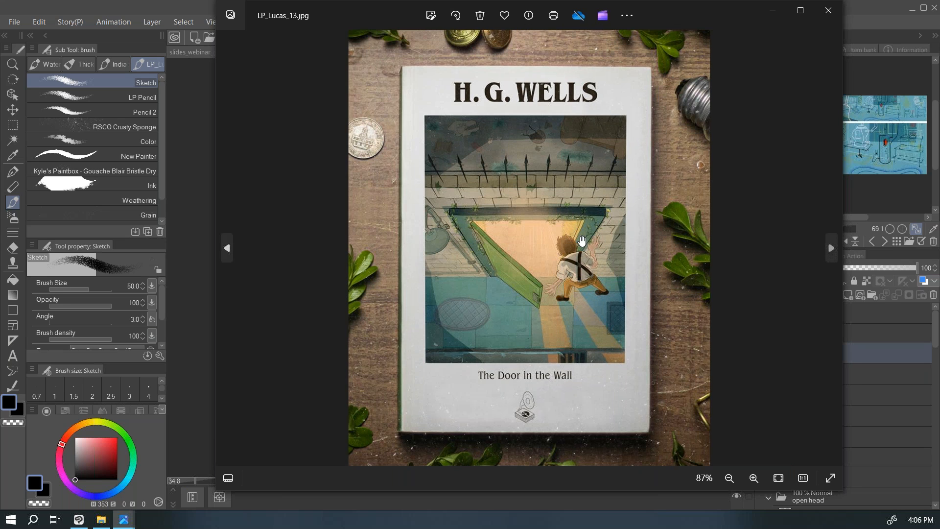
scroll(497, 264, "up", 3)
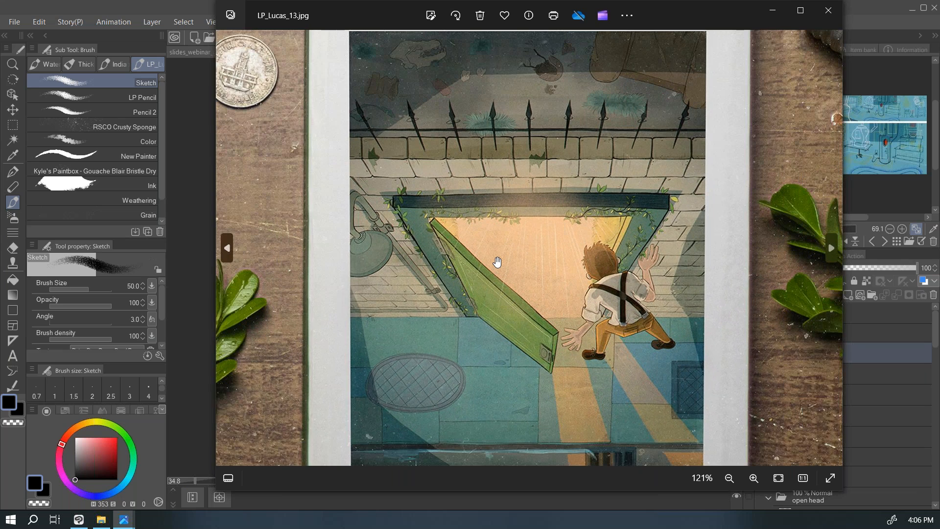
scroll(497, 262, "down", 1)
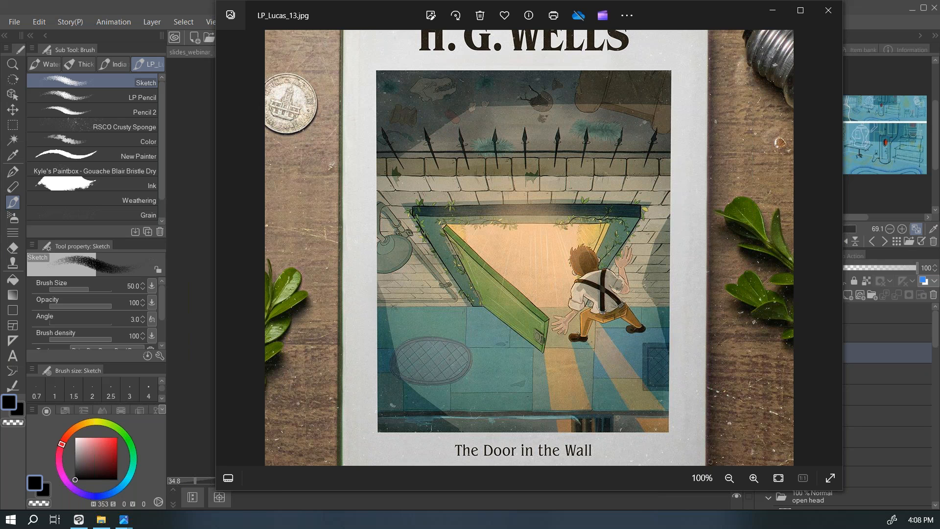
key("alt+Tab")
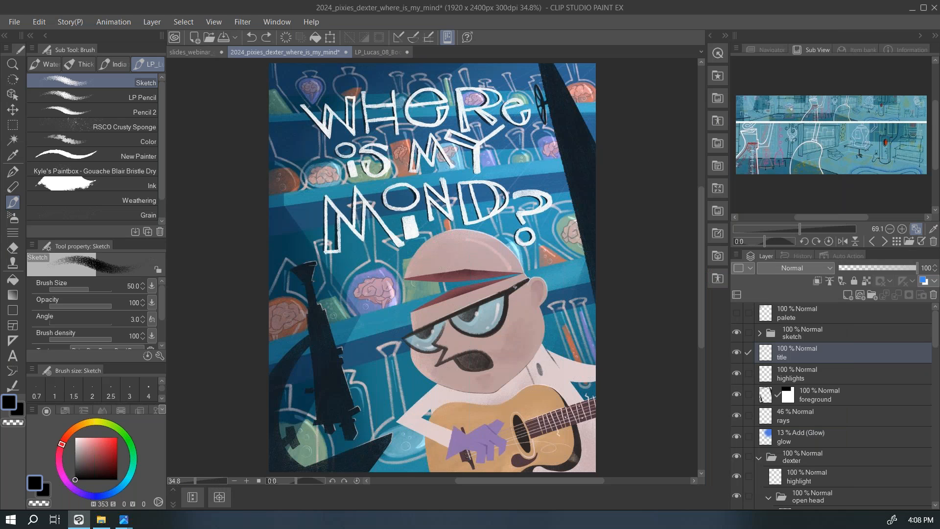